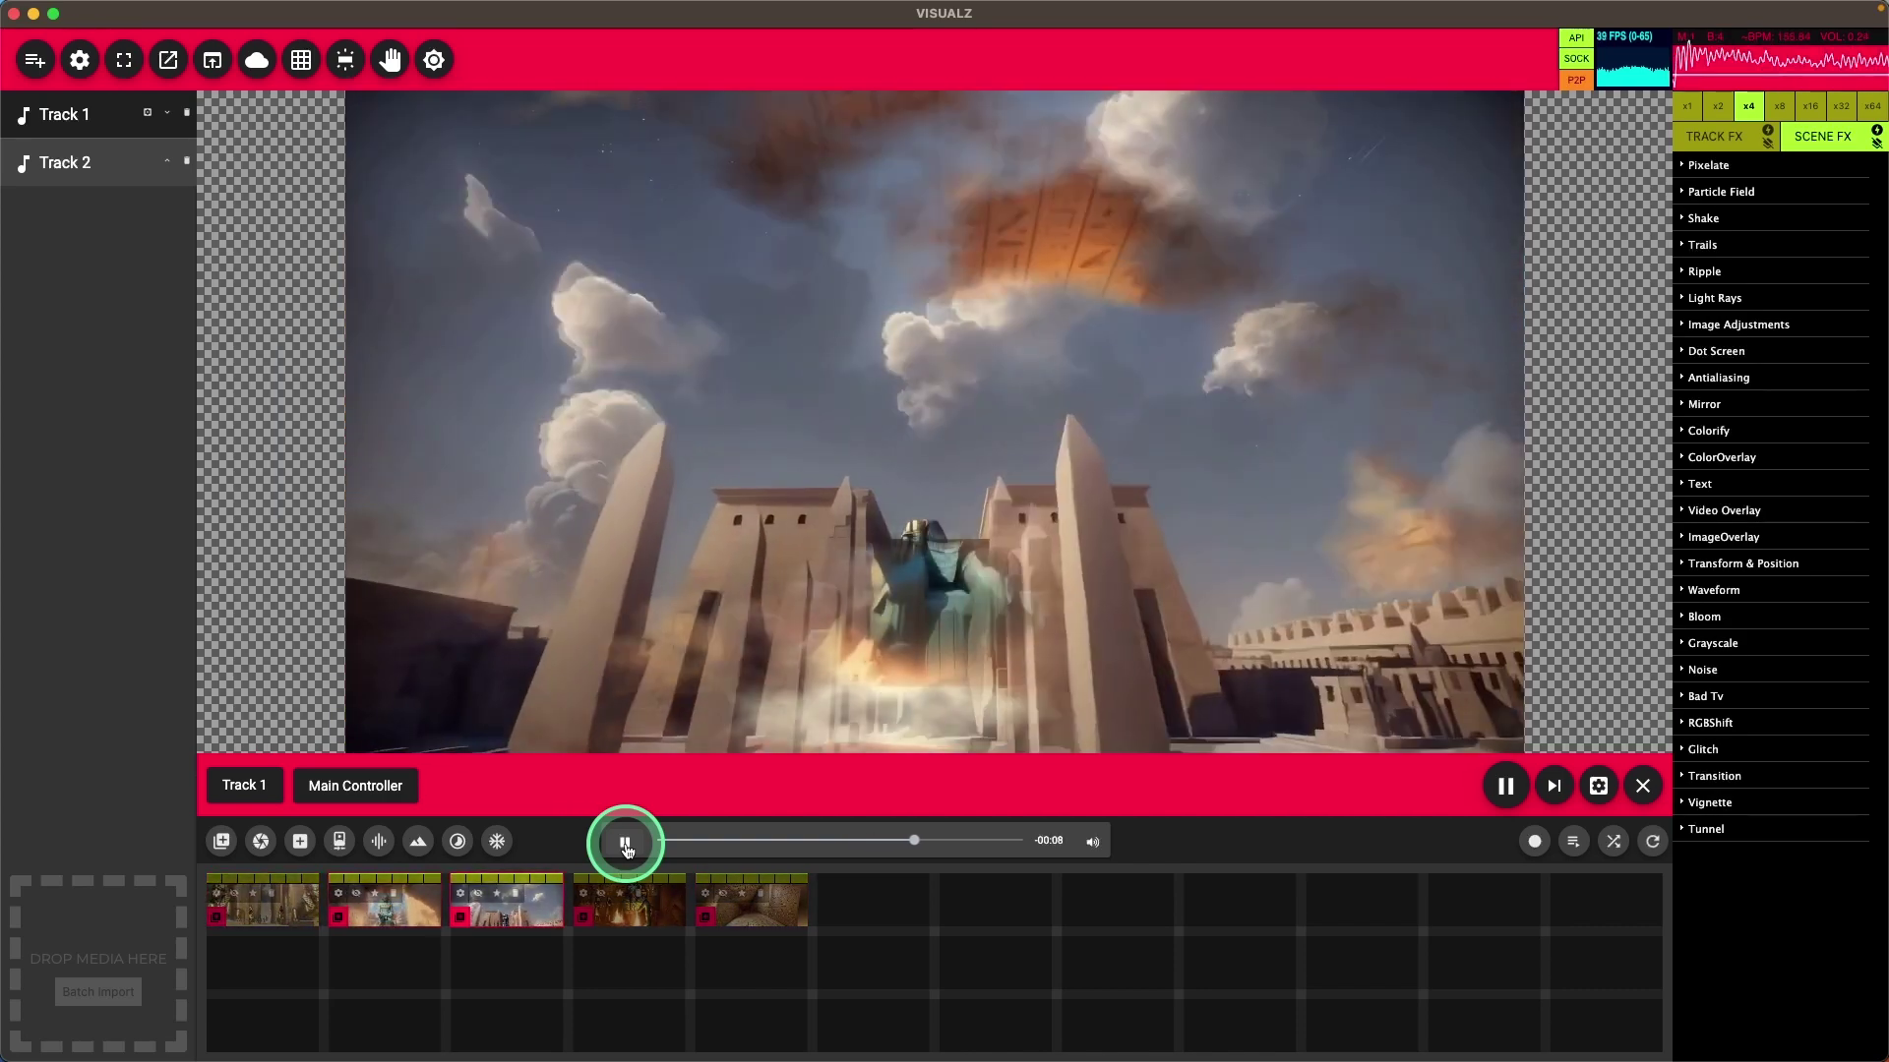
While previewing the demo, scroll the effects panel and switch on the color overlay.
scroll(1716, 138, "down", 2)
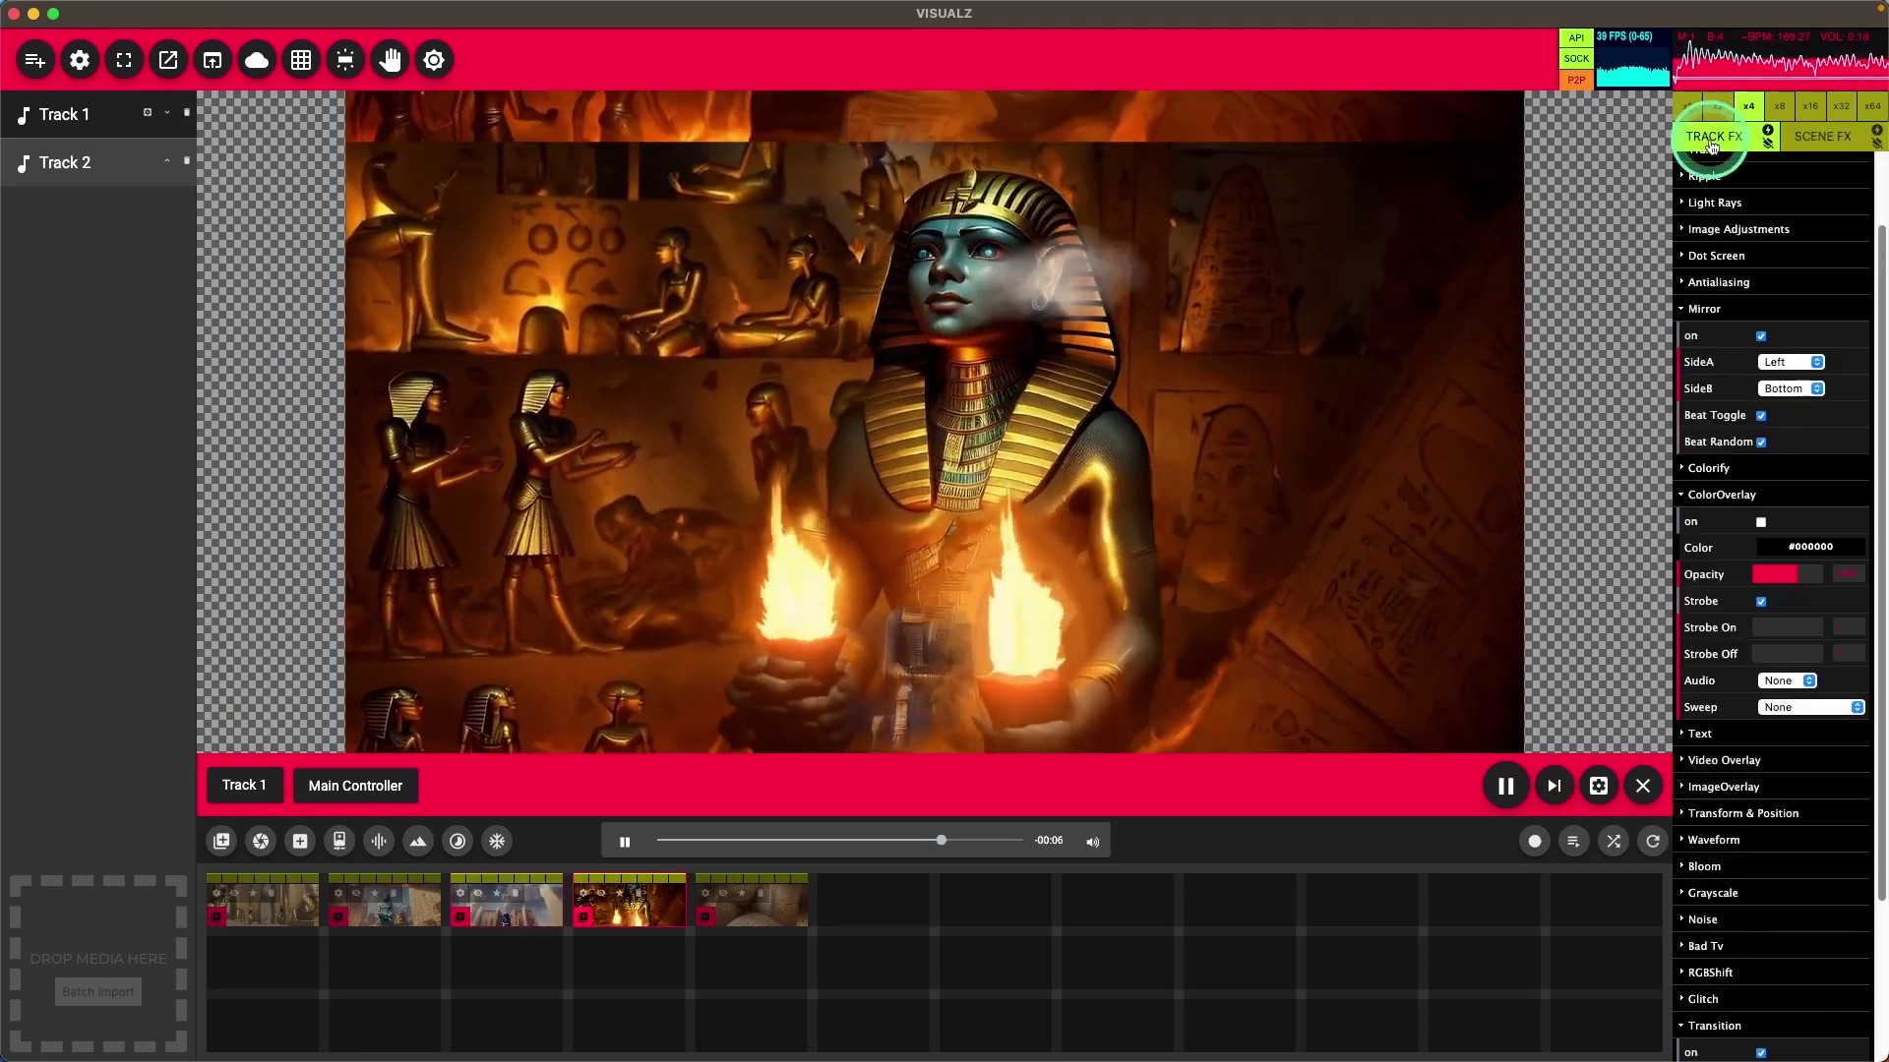
left_click(1761, 522)
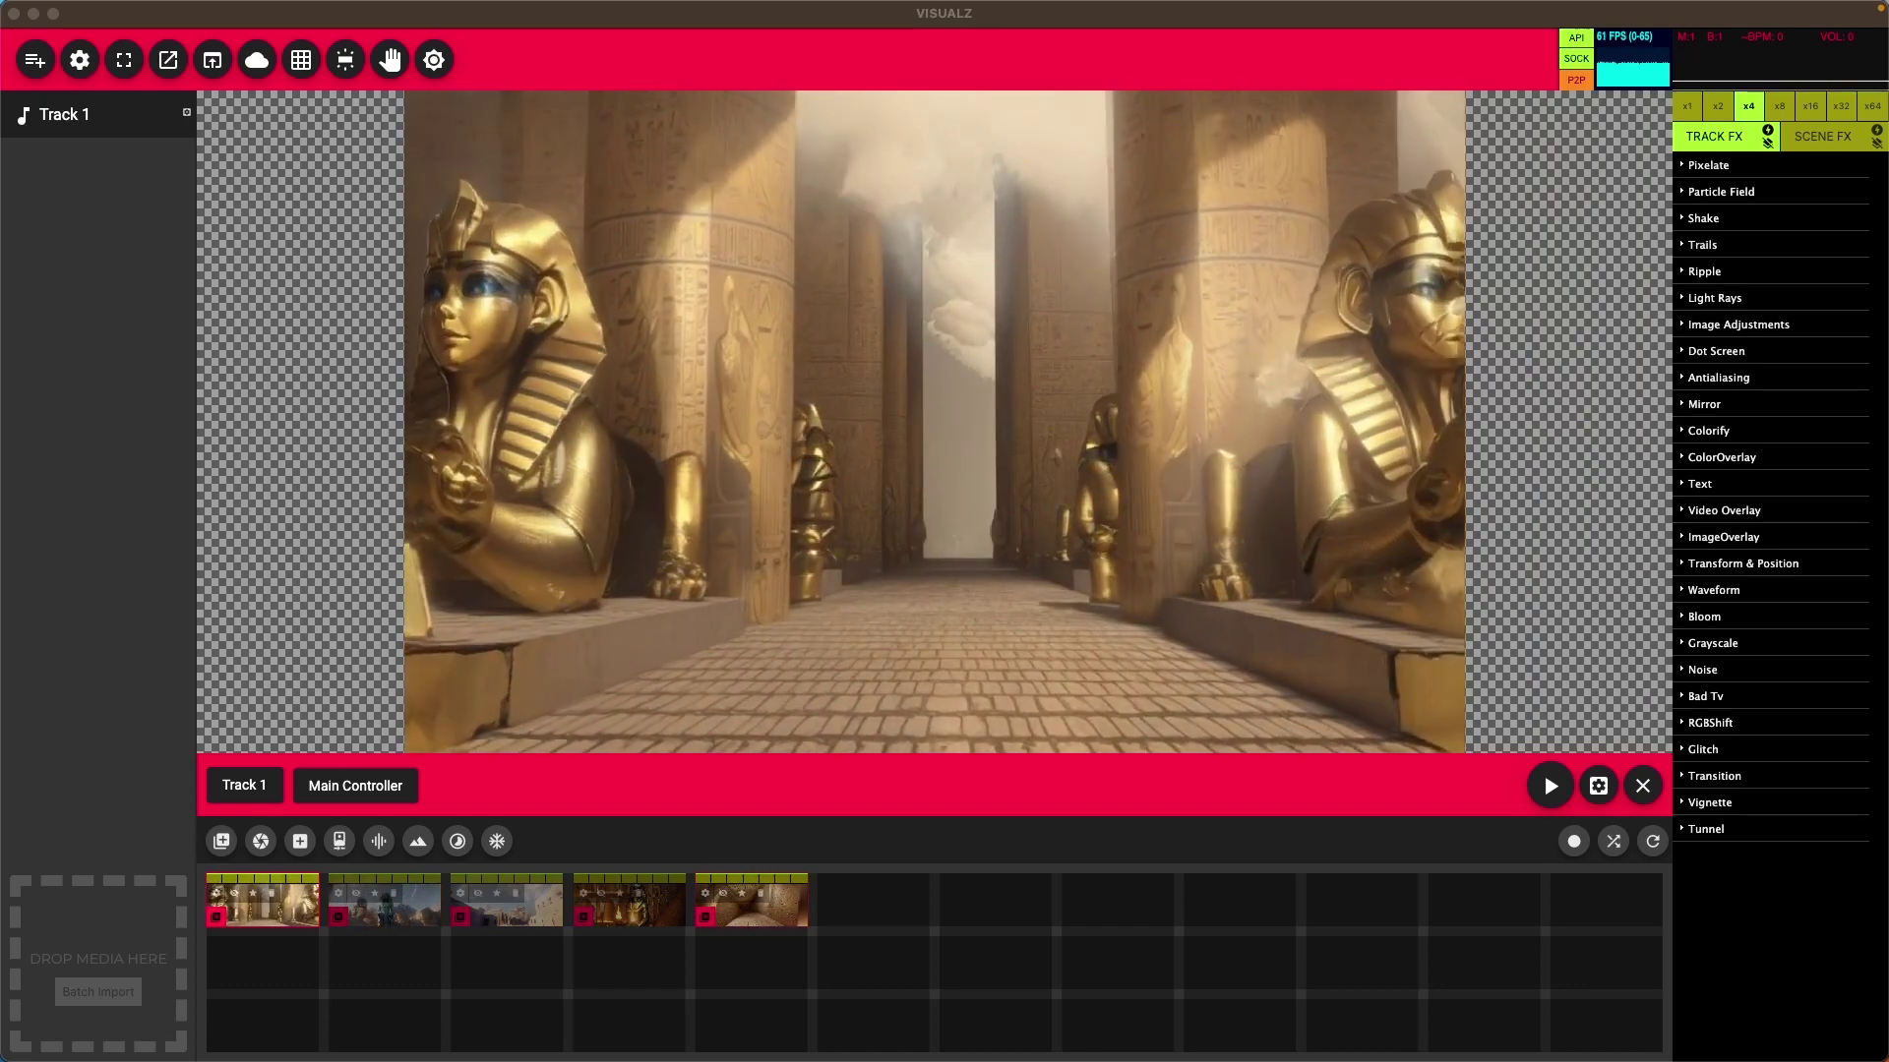
Add a second track to the VISUALZ set.
left_click(298, 522)
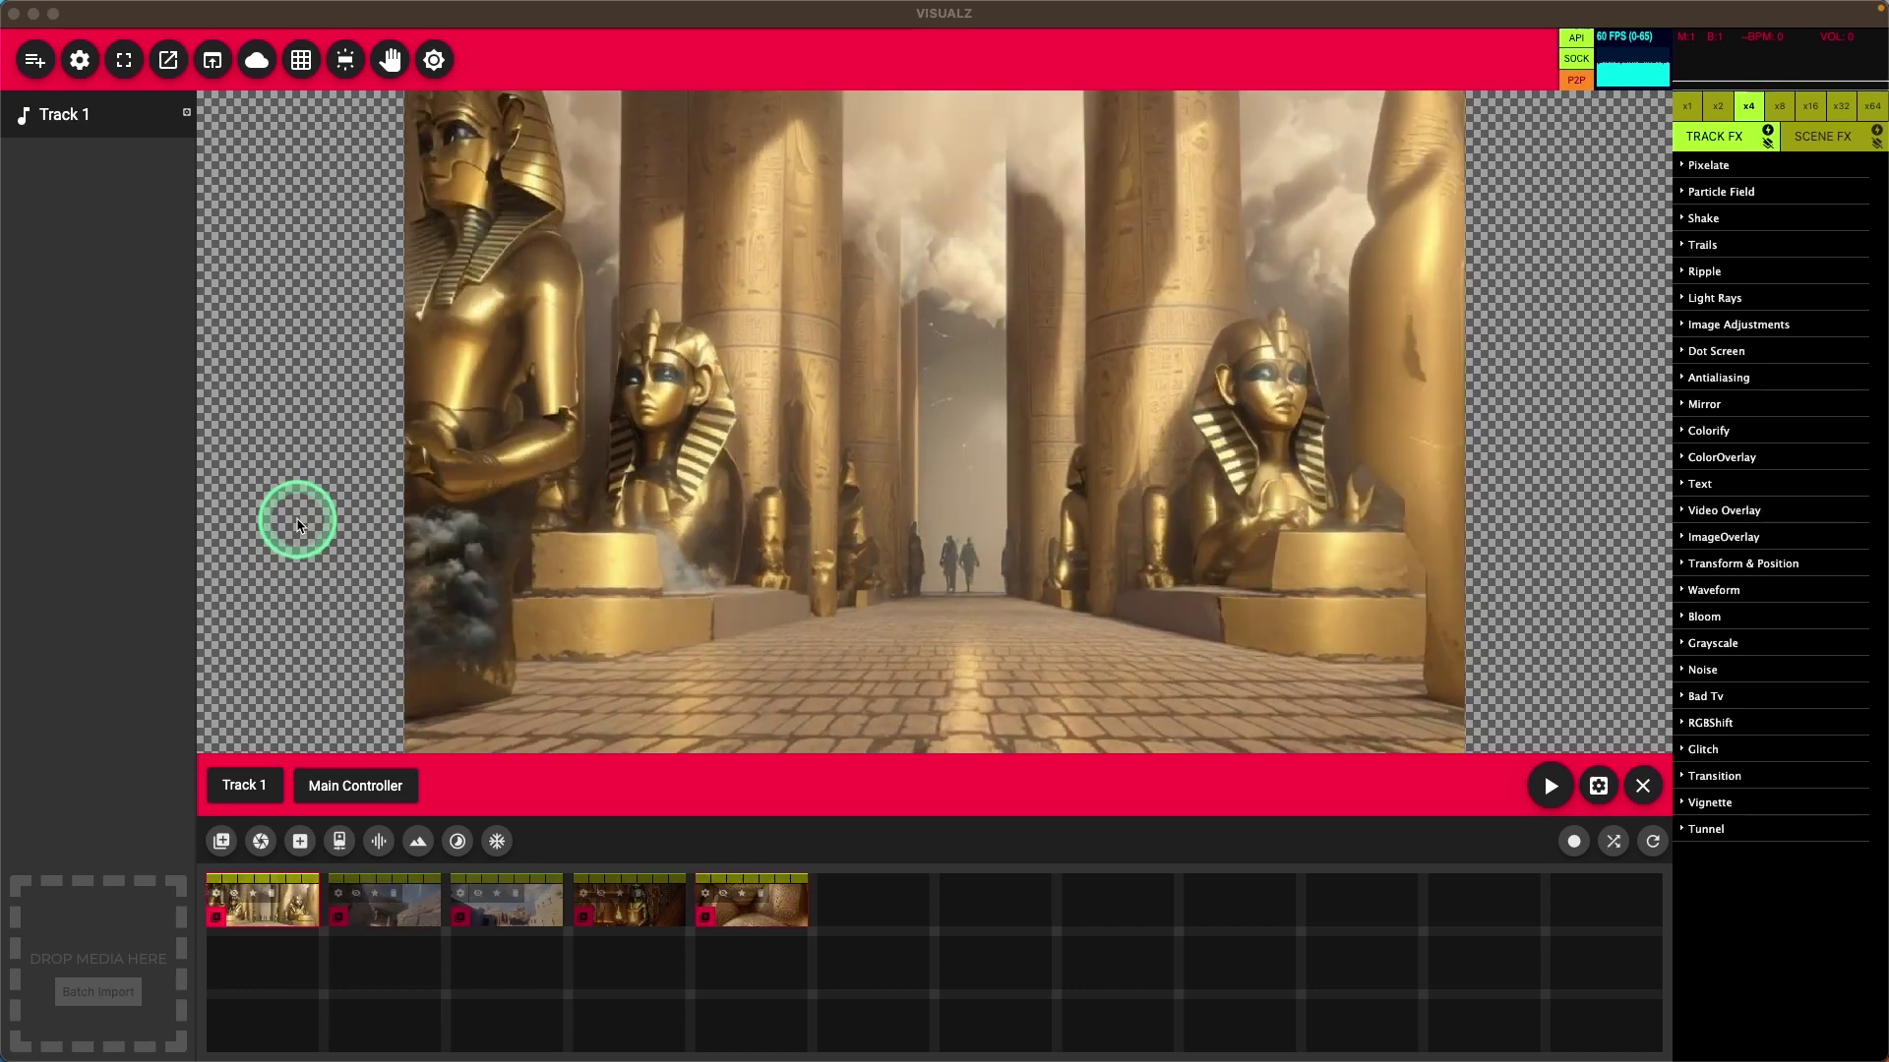
left_click(84, 245)
left_click(55, 82)
Load 2.mp4, 6.mp4, 7.mp4, 8.mp4 and 10.mp4 from the Egyptian Vibes folder into Track 2.
left_click(1033, 460)
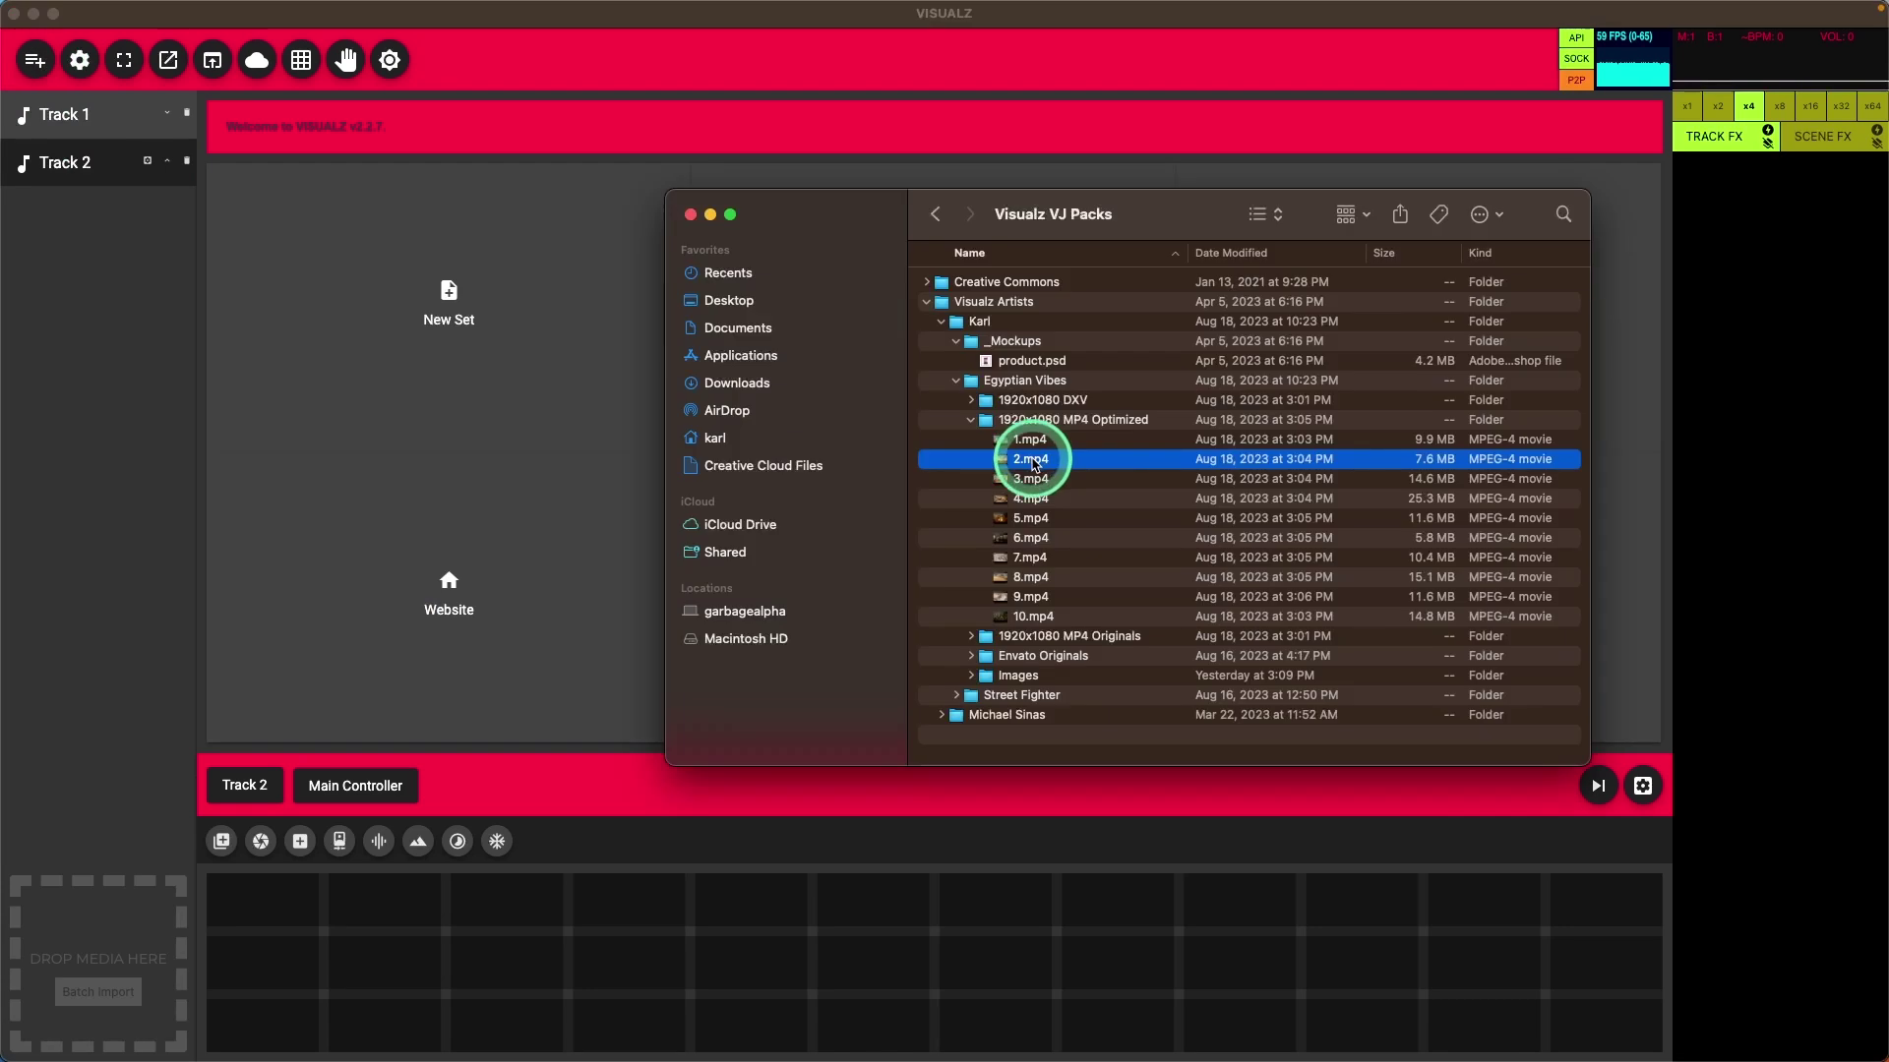
left_click(1032, 536, "super")
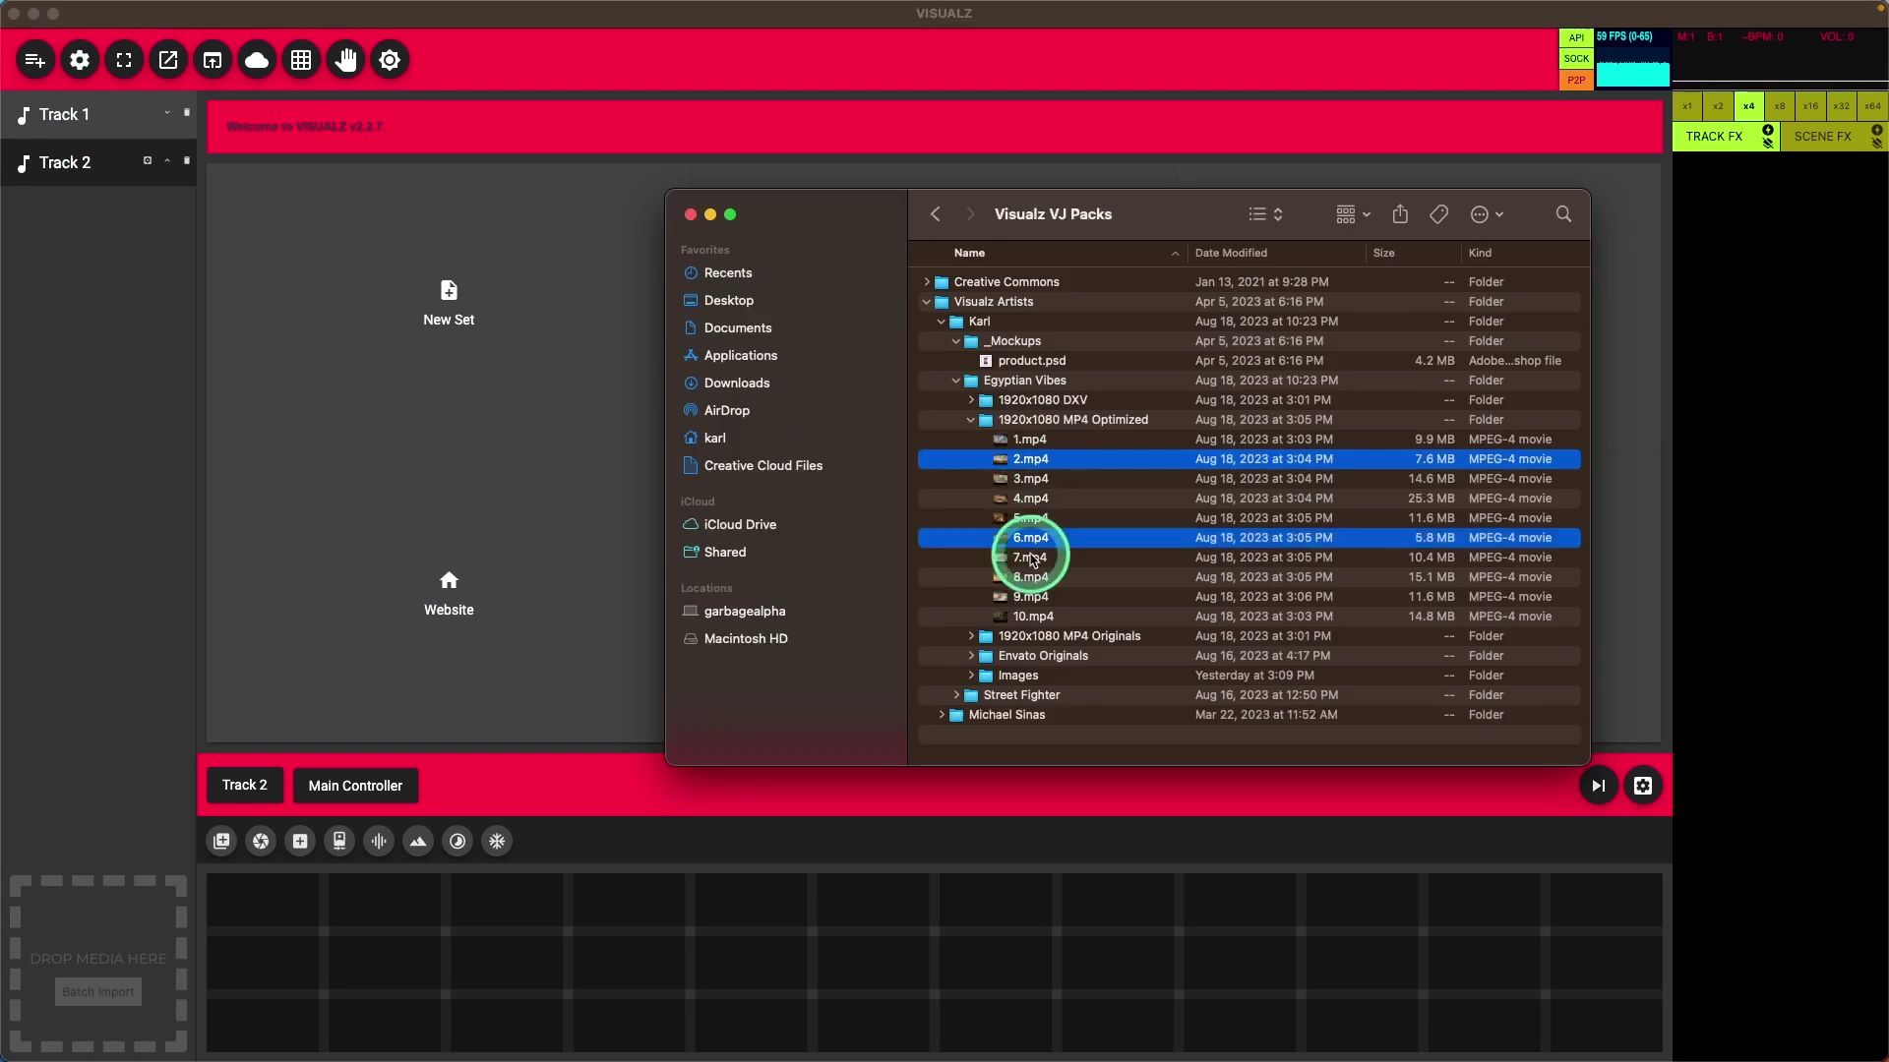
left_click(1033, 558, "super")
left_click(1031, 578, "super")
left_click(1048, 616, "super")
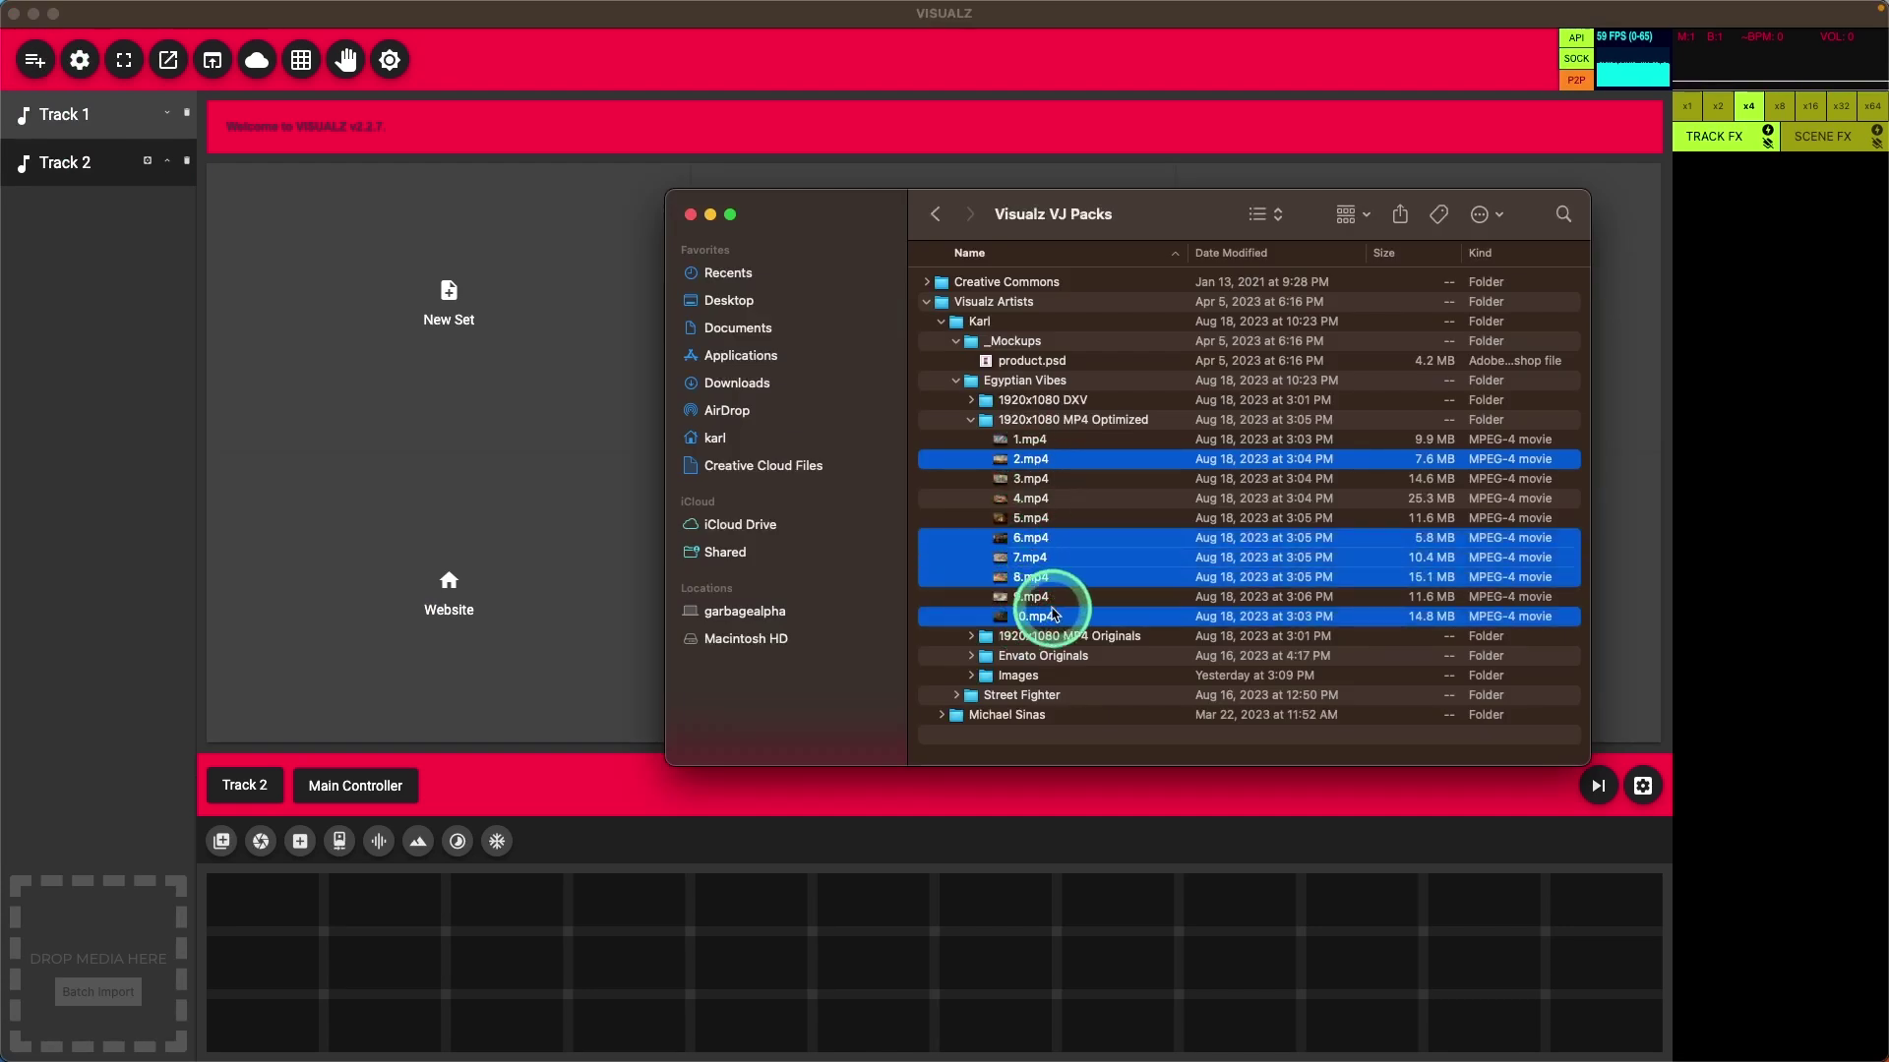
left_click_drag(1028, 617, 106, 919)
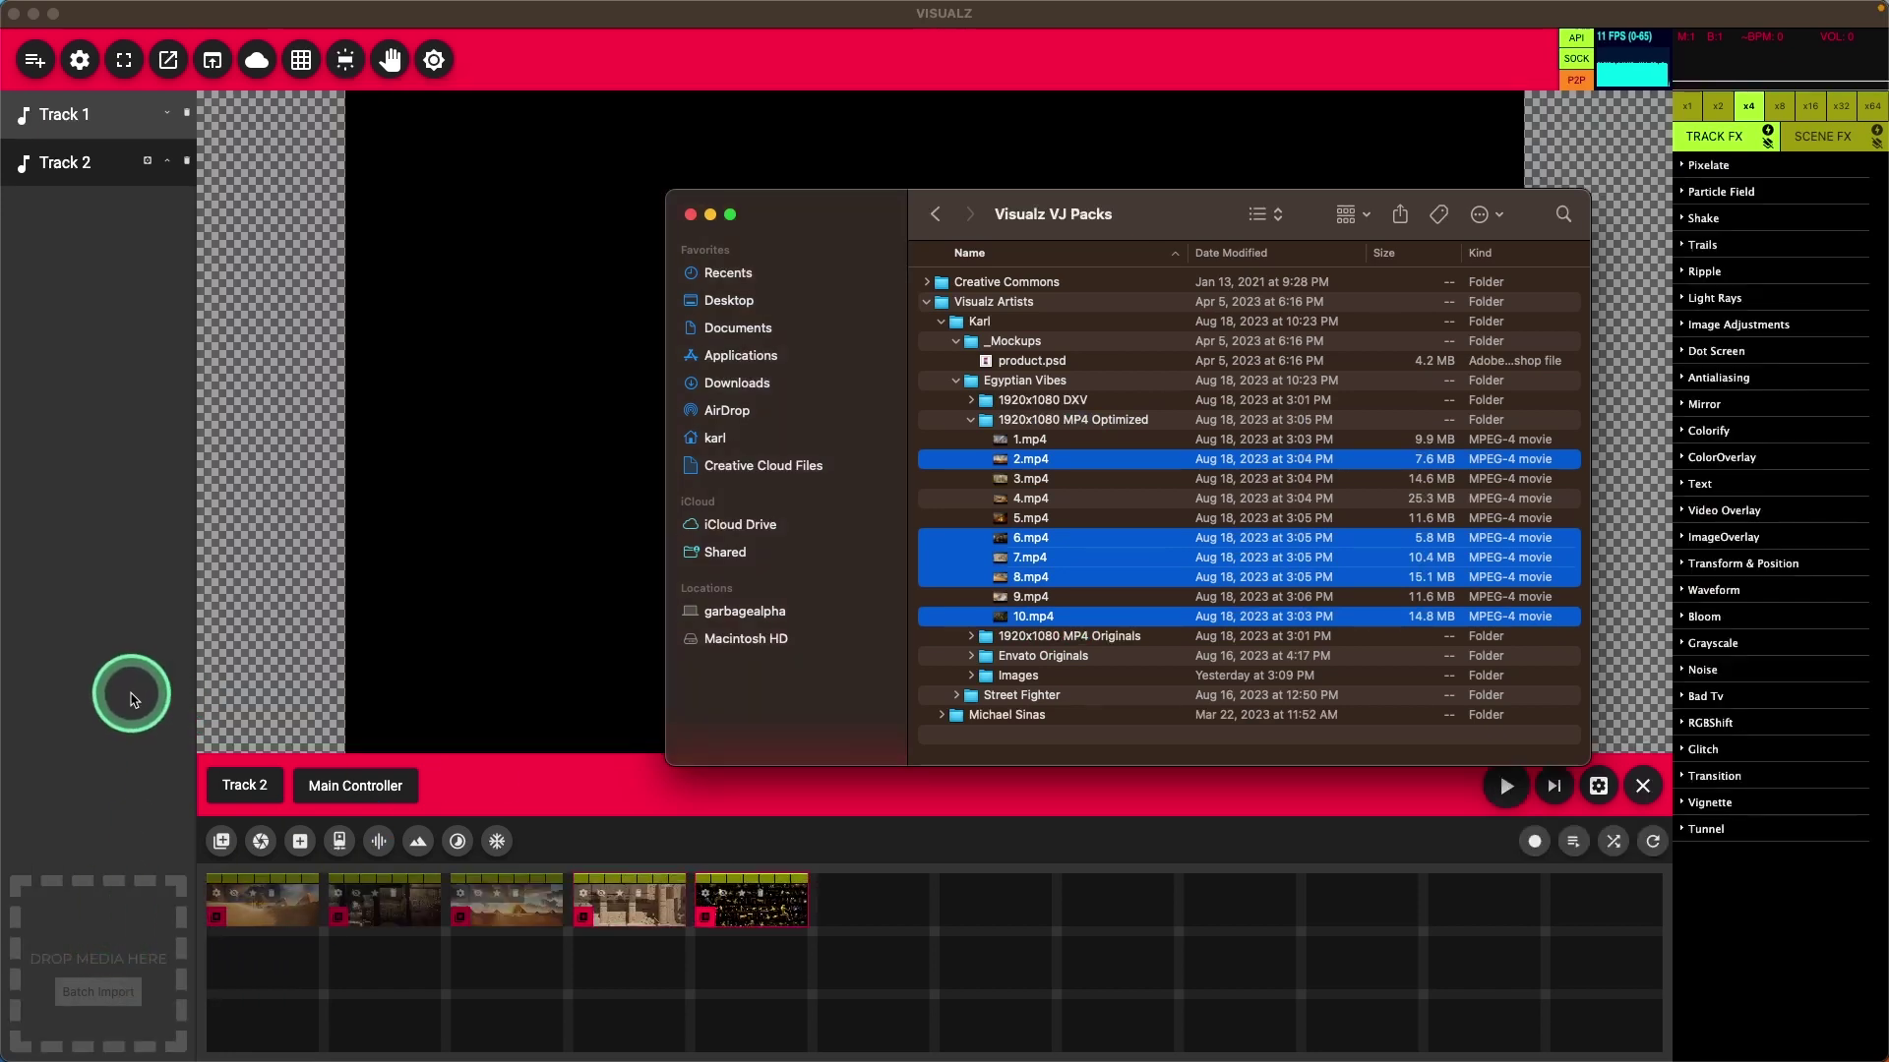
Bring VISUALZ forward and flip between Track 1 and Track 2, ending on Track 1.
left_click(128, 695)
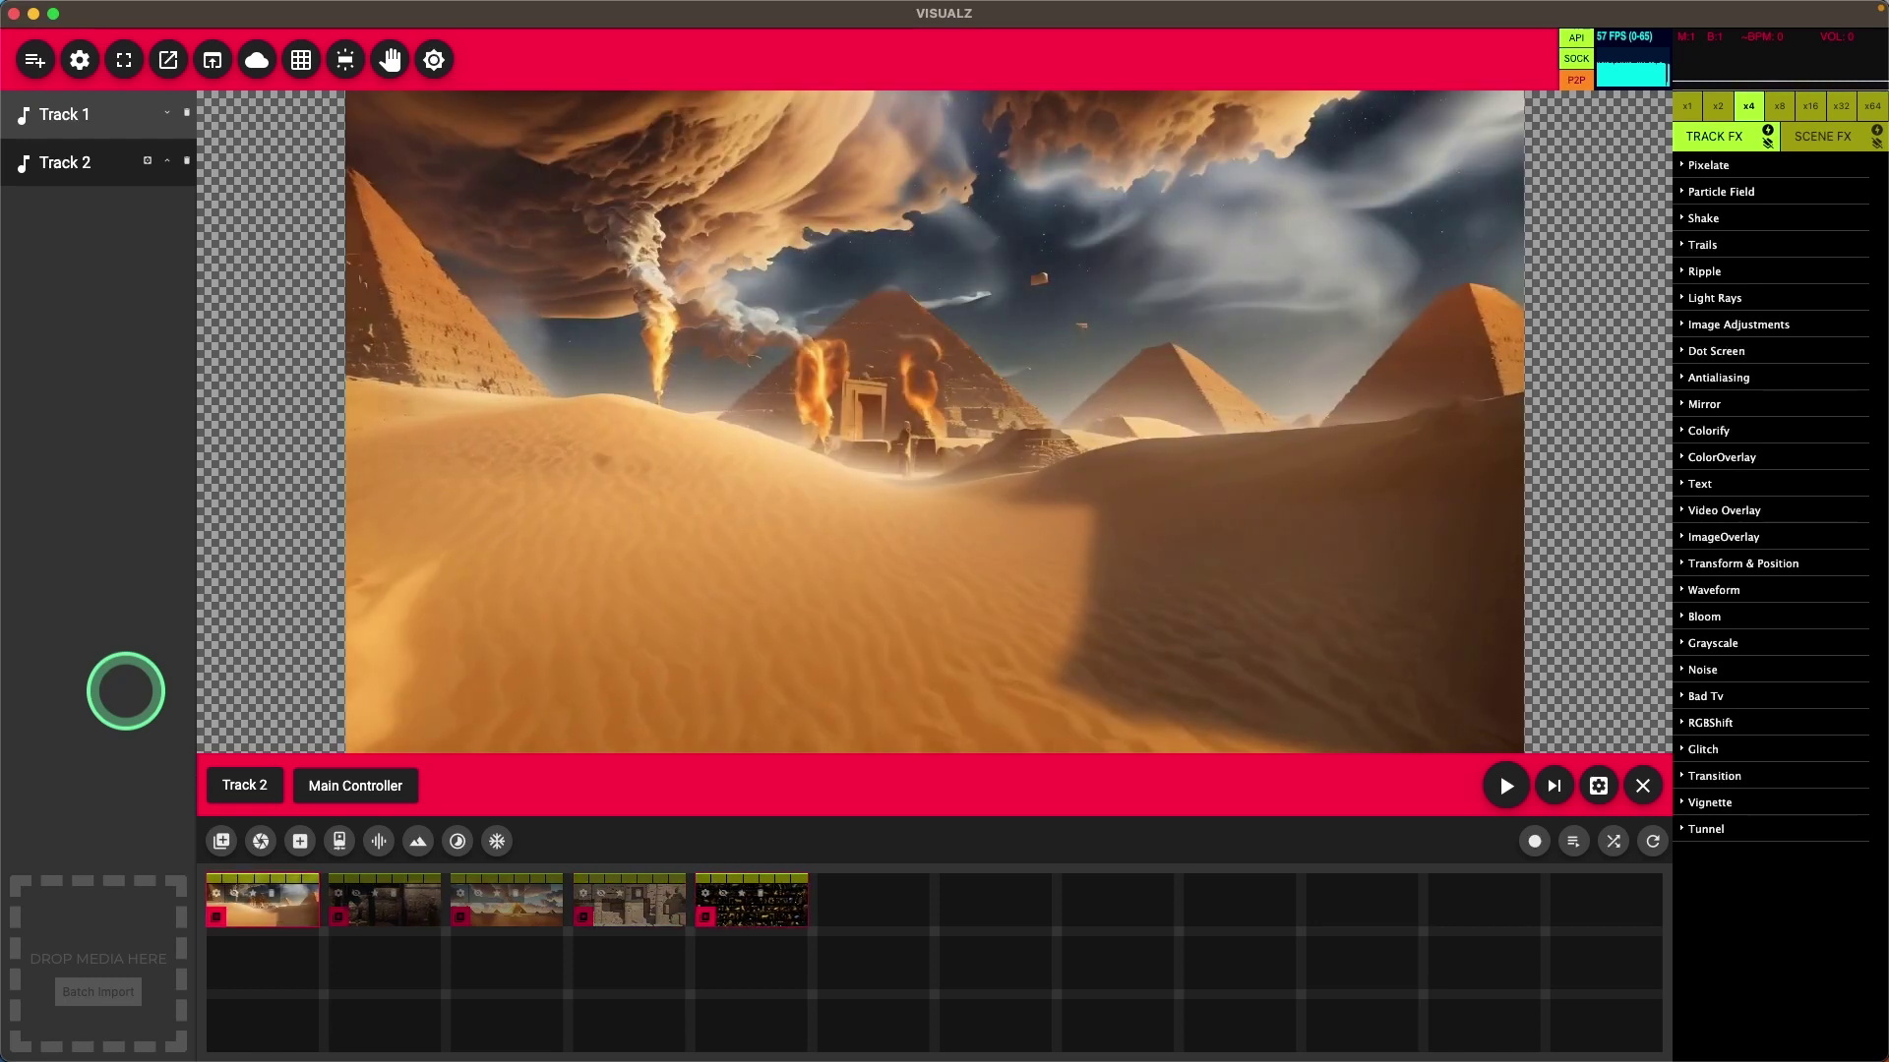
left_click(83, 116)
left_click(76, 160)
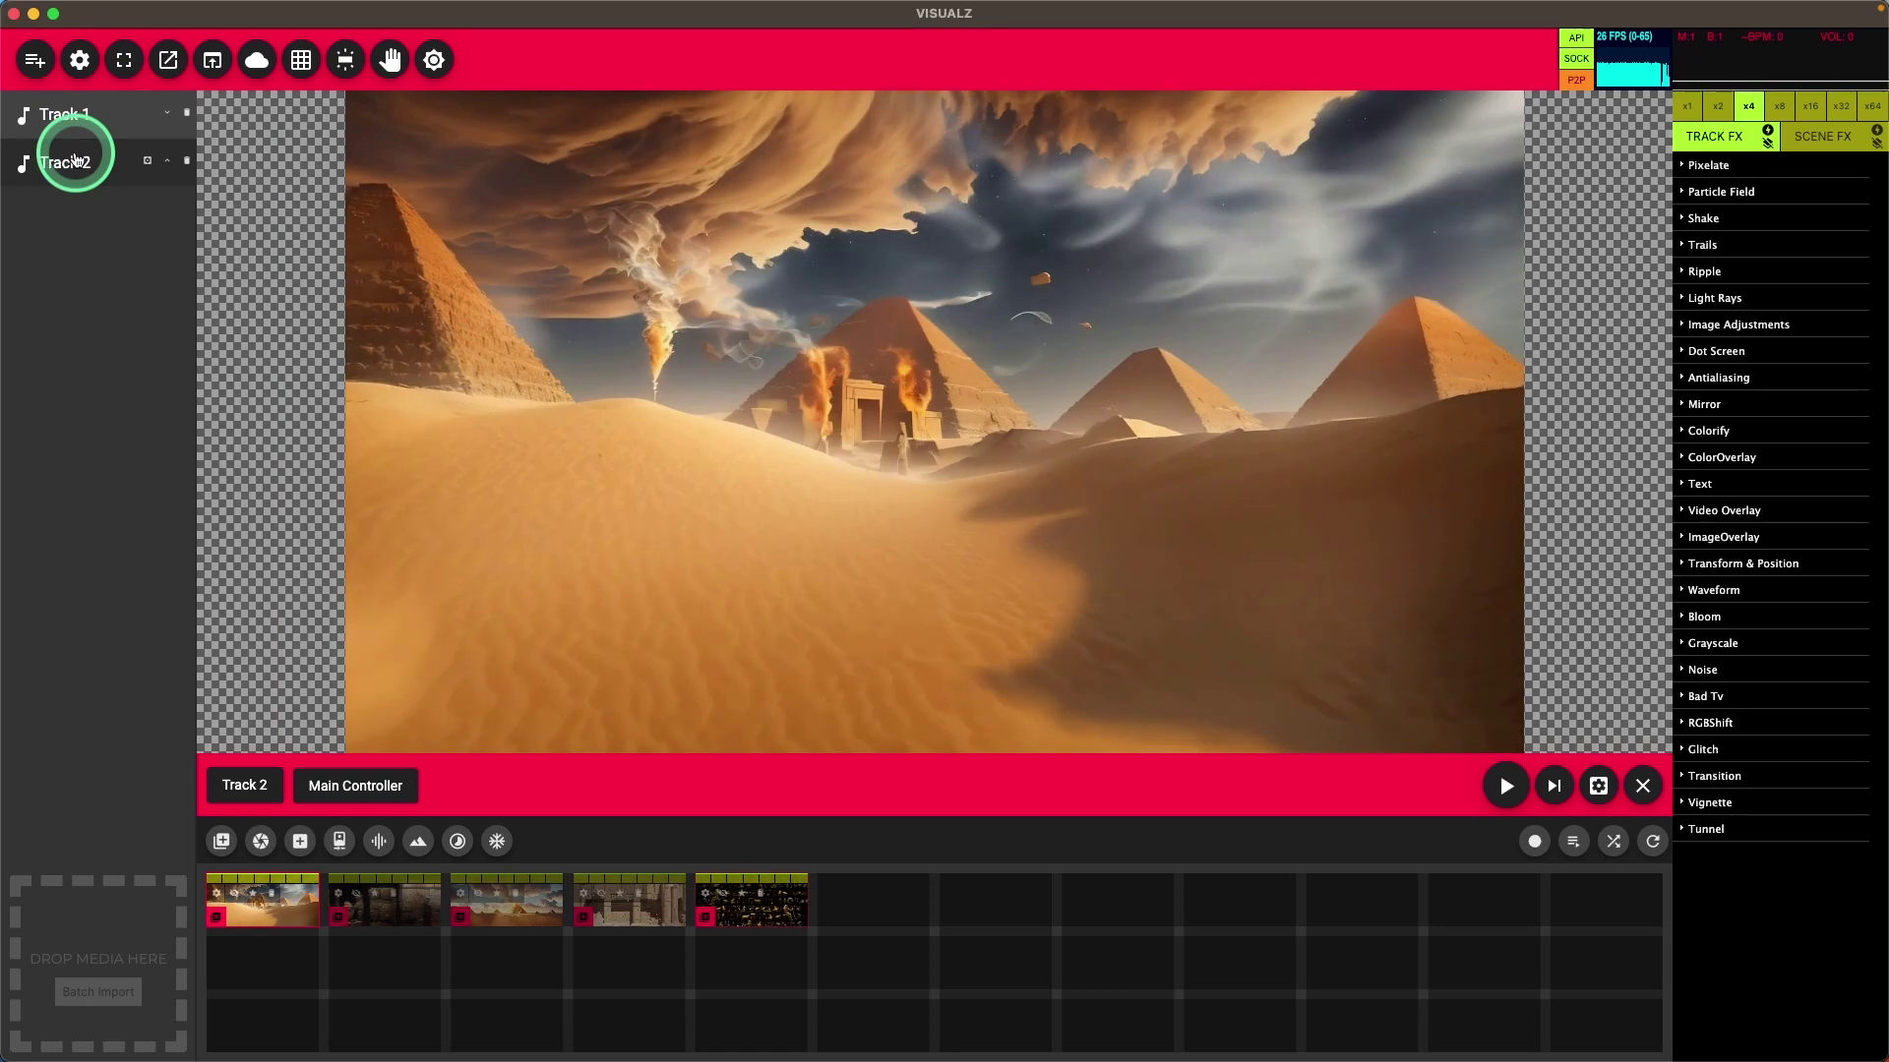
left_click(91, 134)
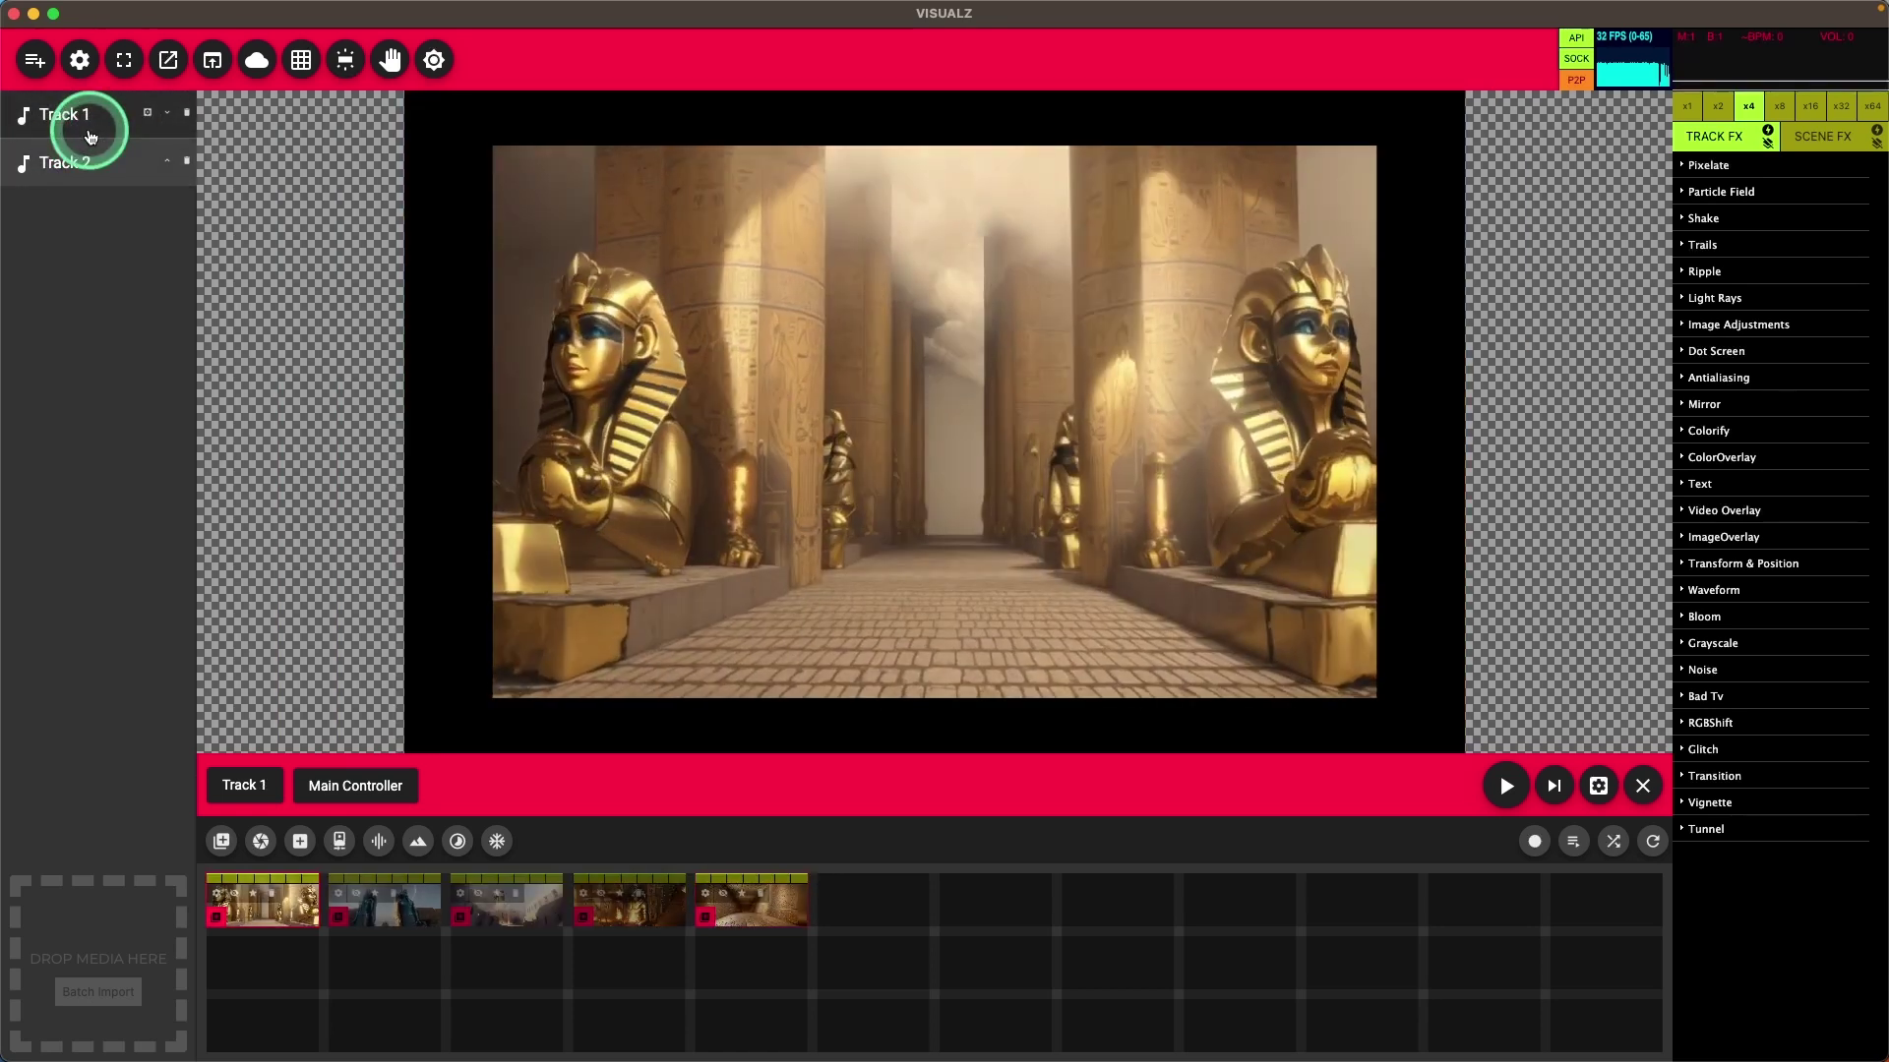
Change Track 1's resolution to 1920 × 1080 in its track settings.
left_click(148, 116)
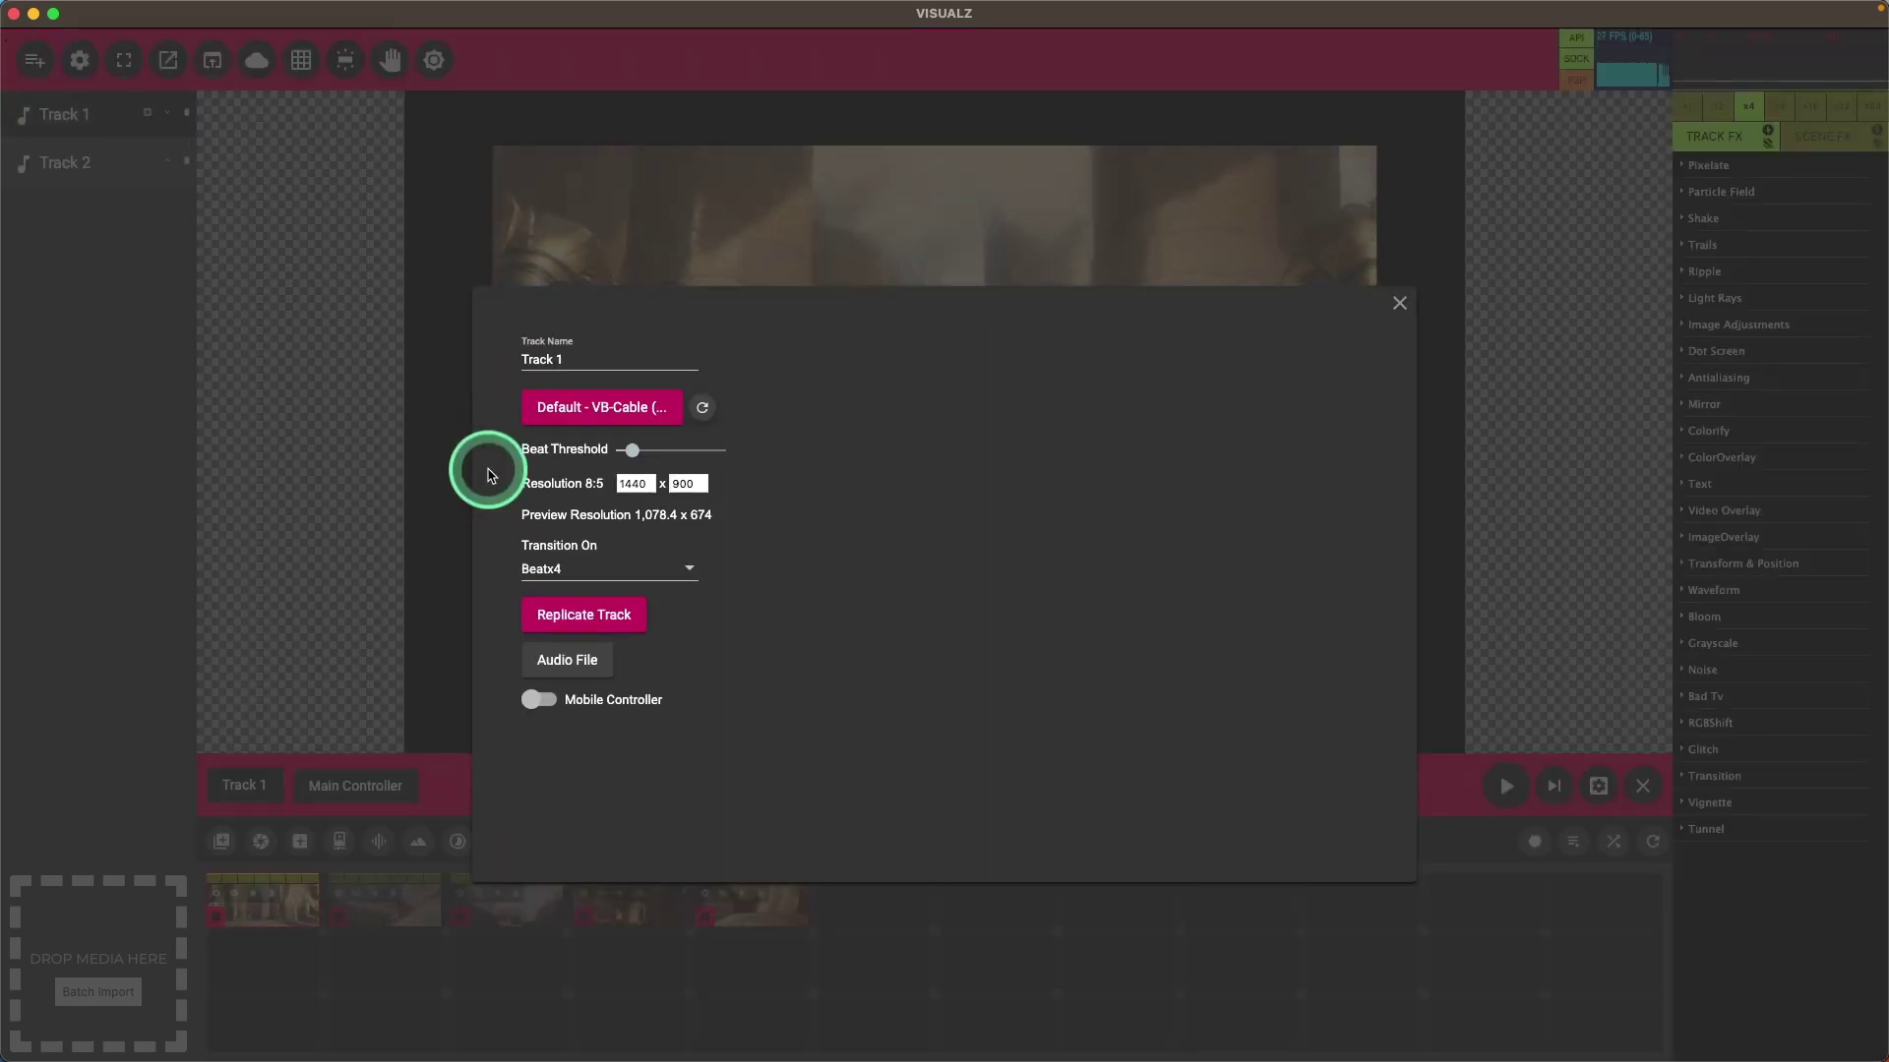
double_click(645, 484)
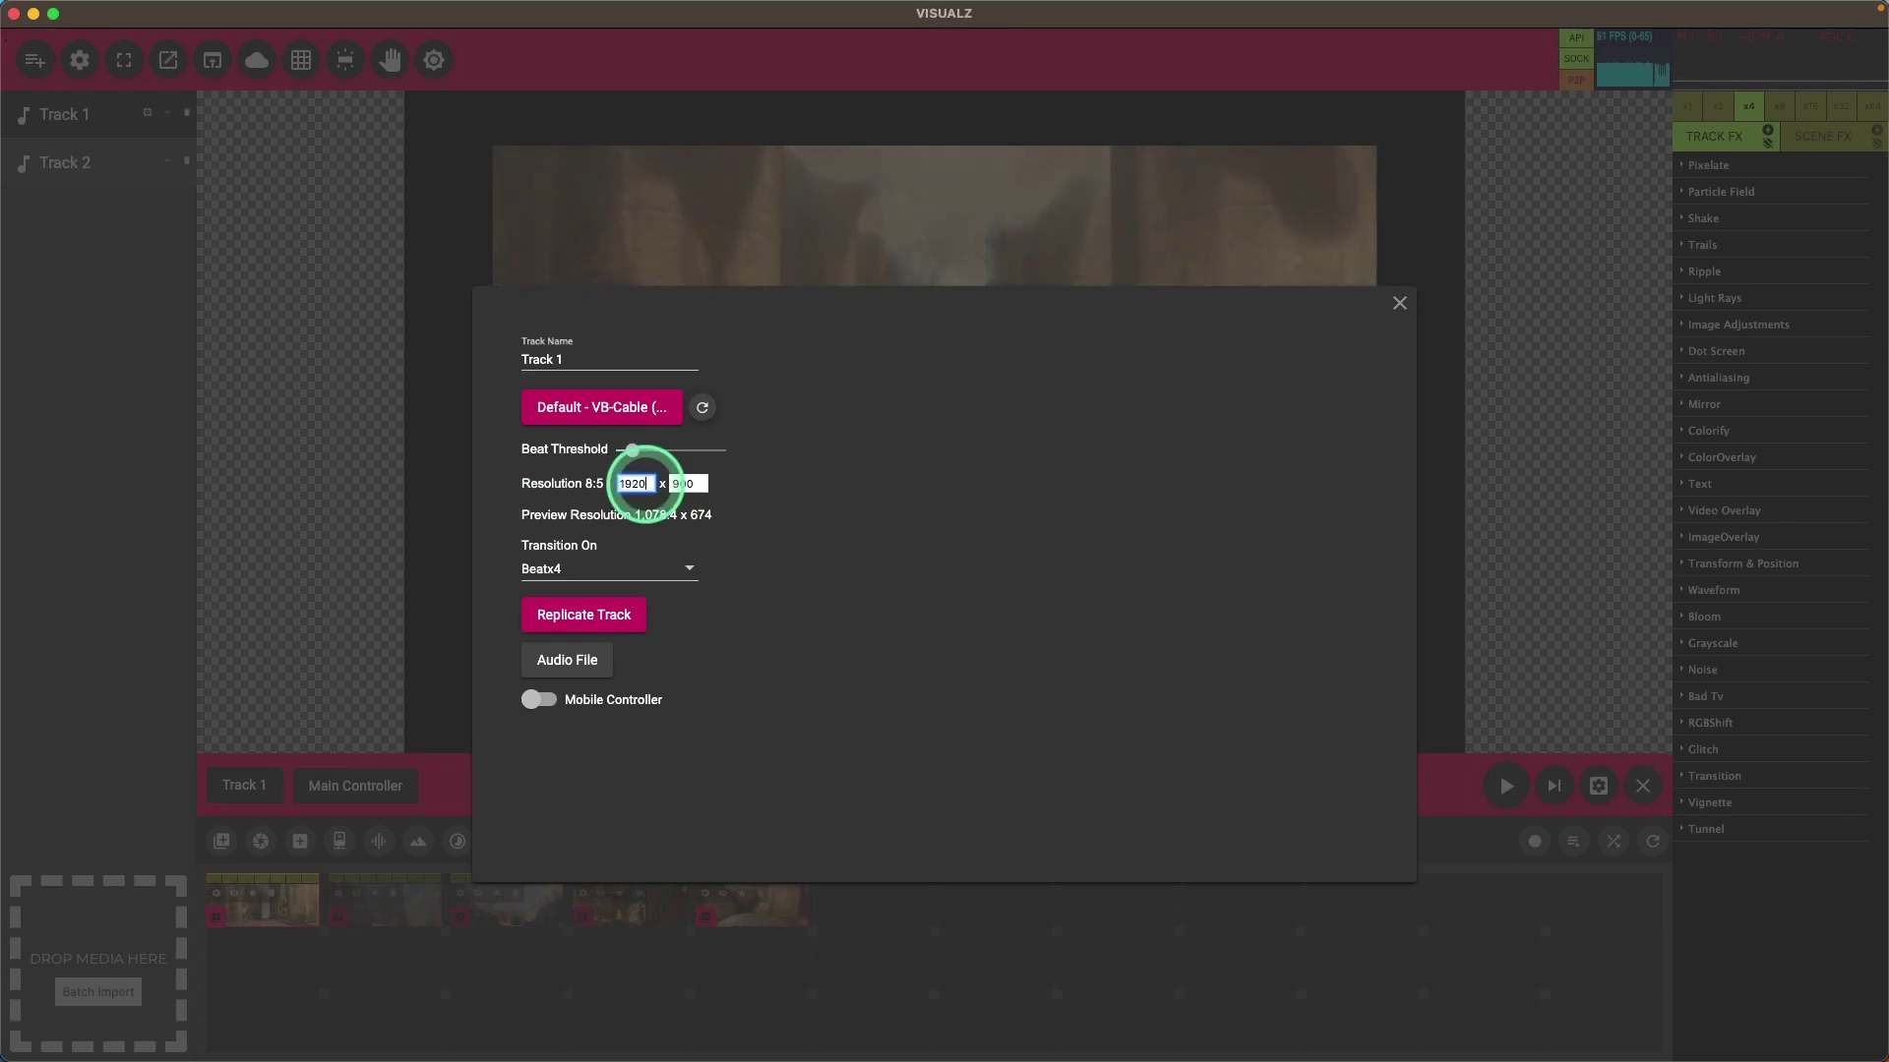
key("Tab")
type("1080")
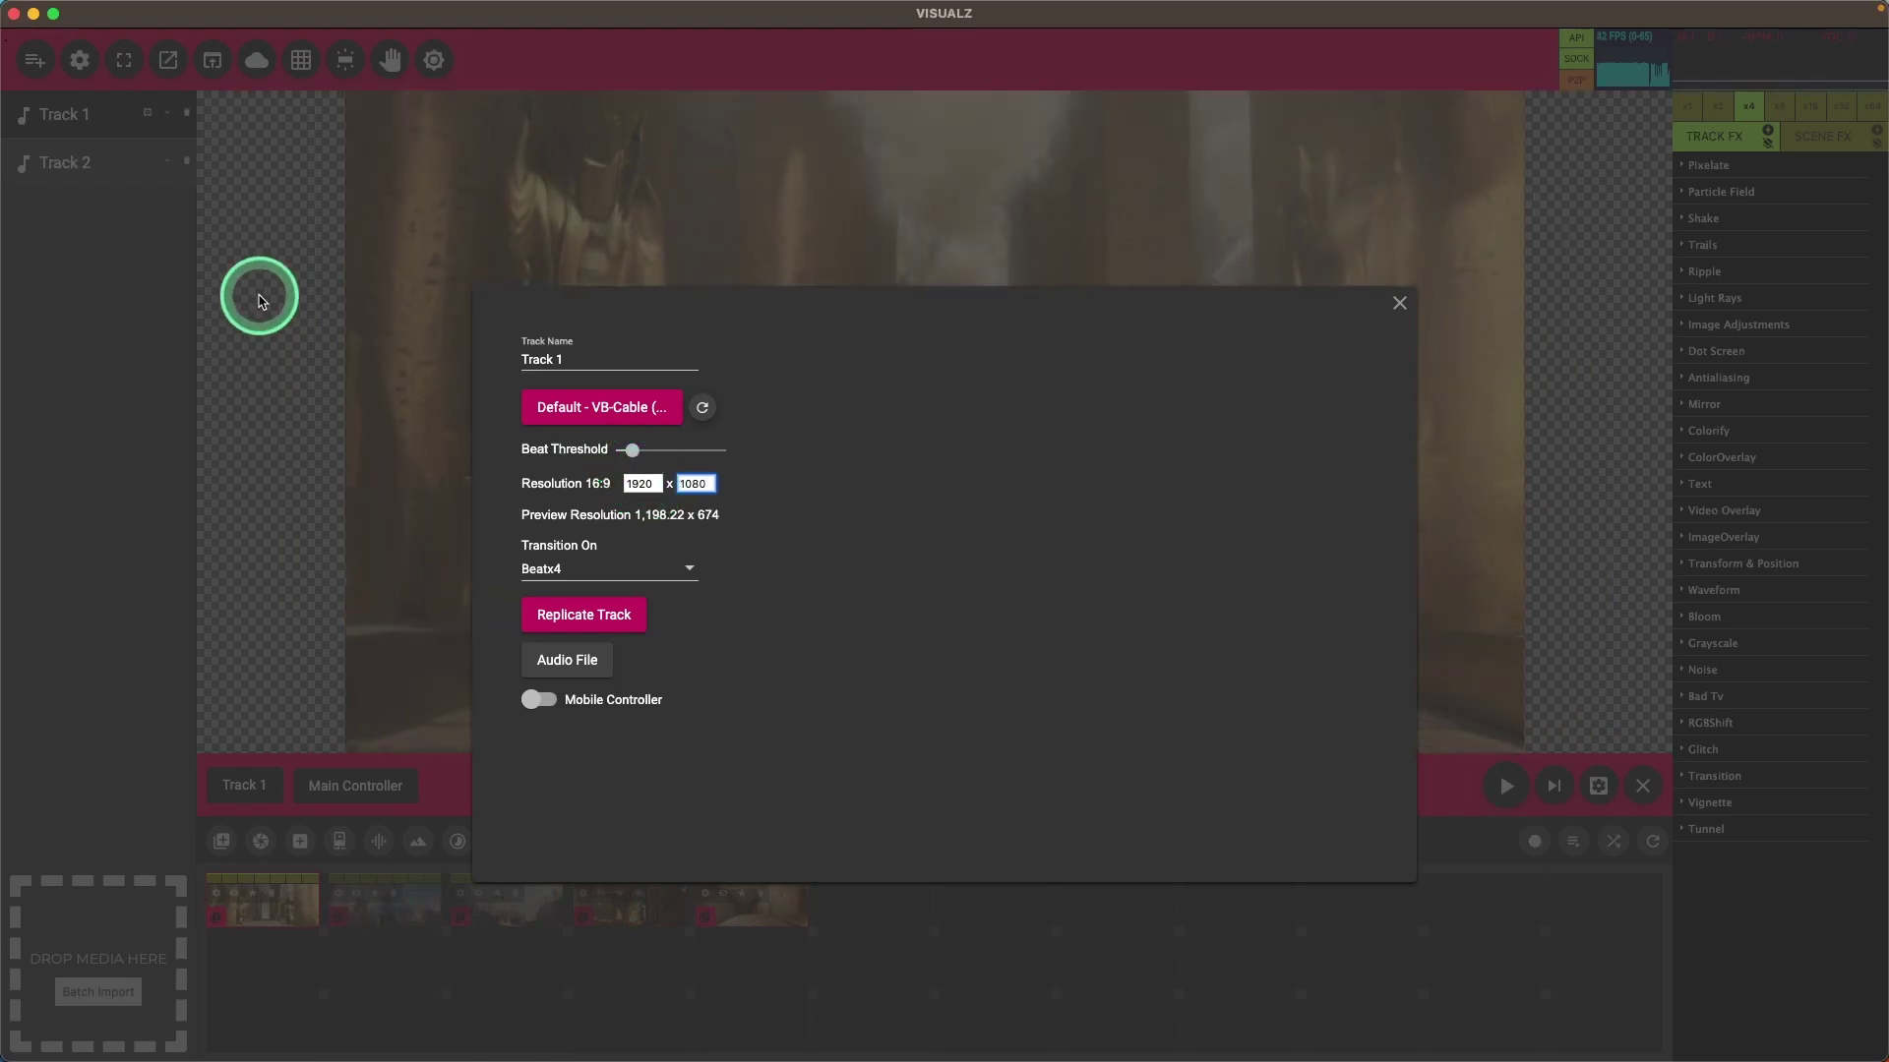
left_click(92, 188)
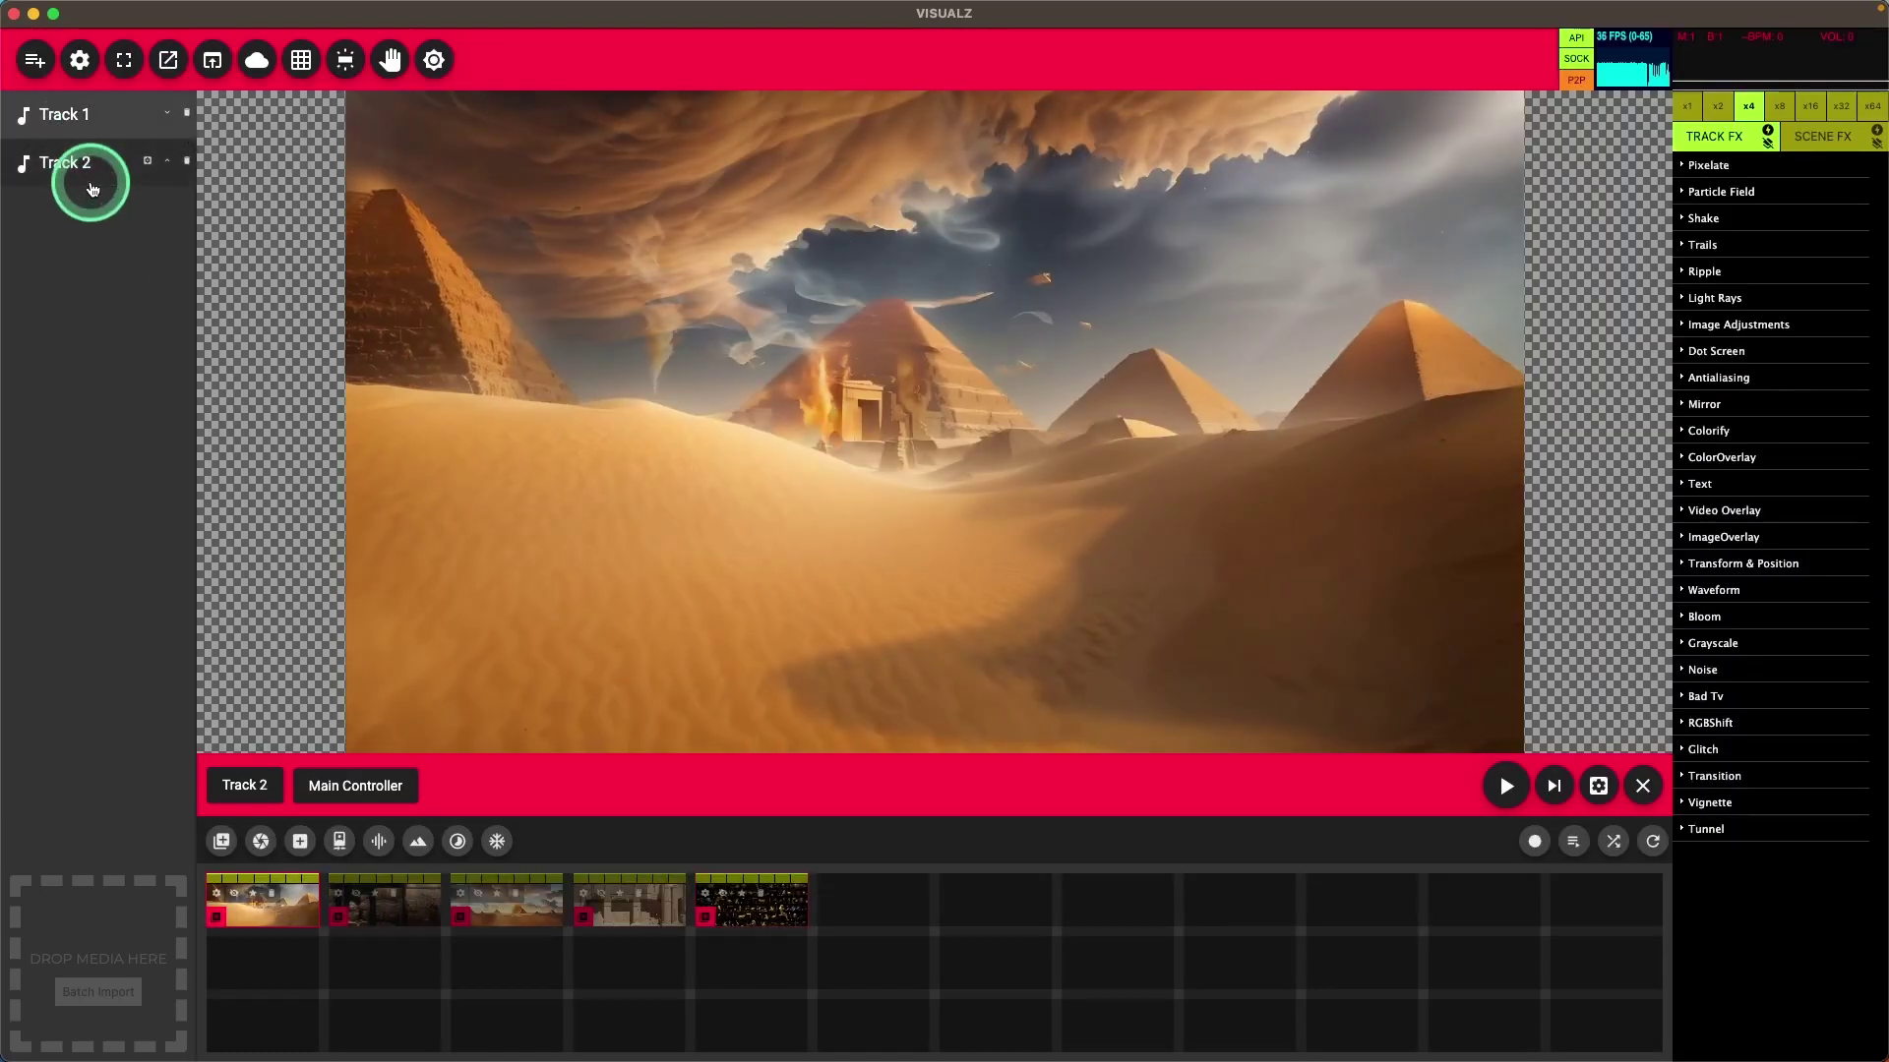
Compare Track 1's sphinx-hall clips with Track 2's pyramid clips, ending on Track 1.
left_click(86, 115)
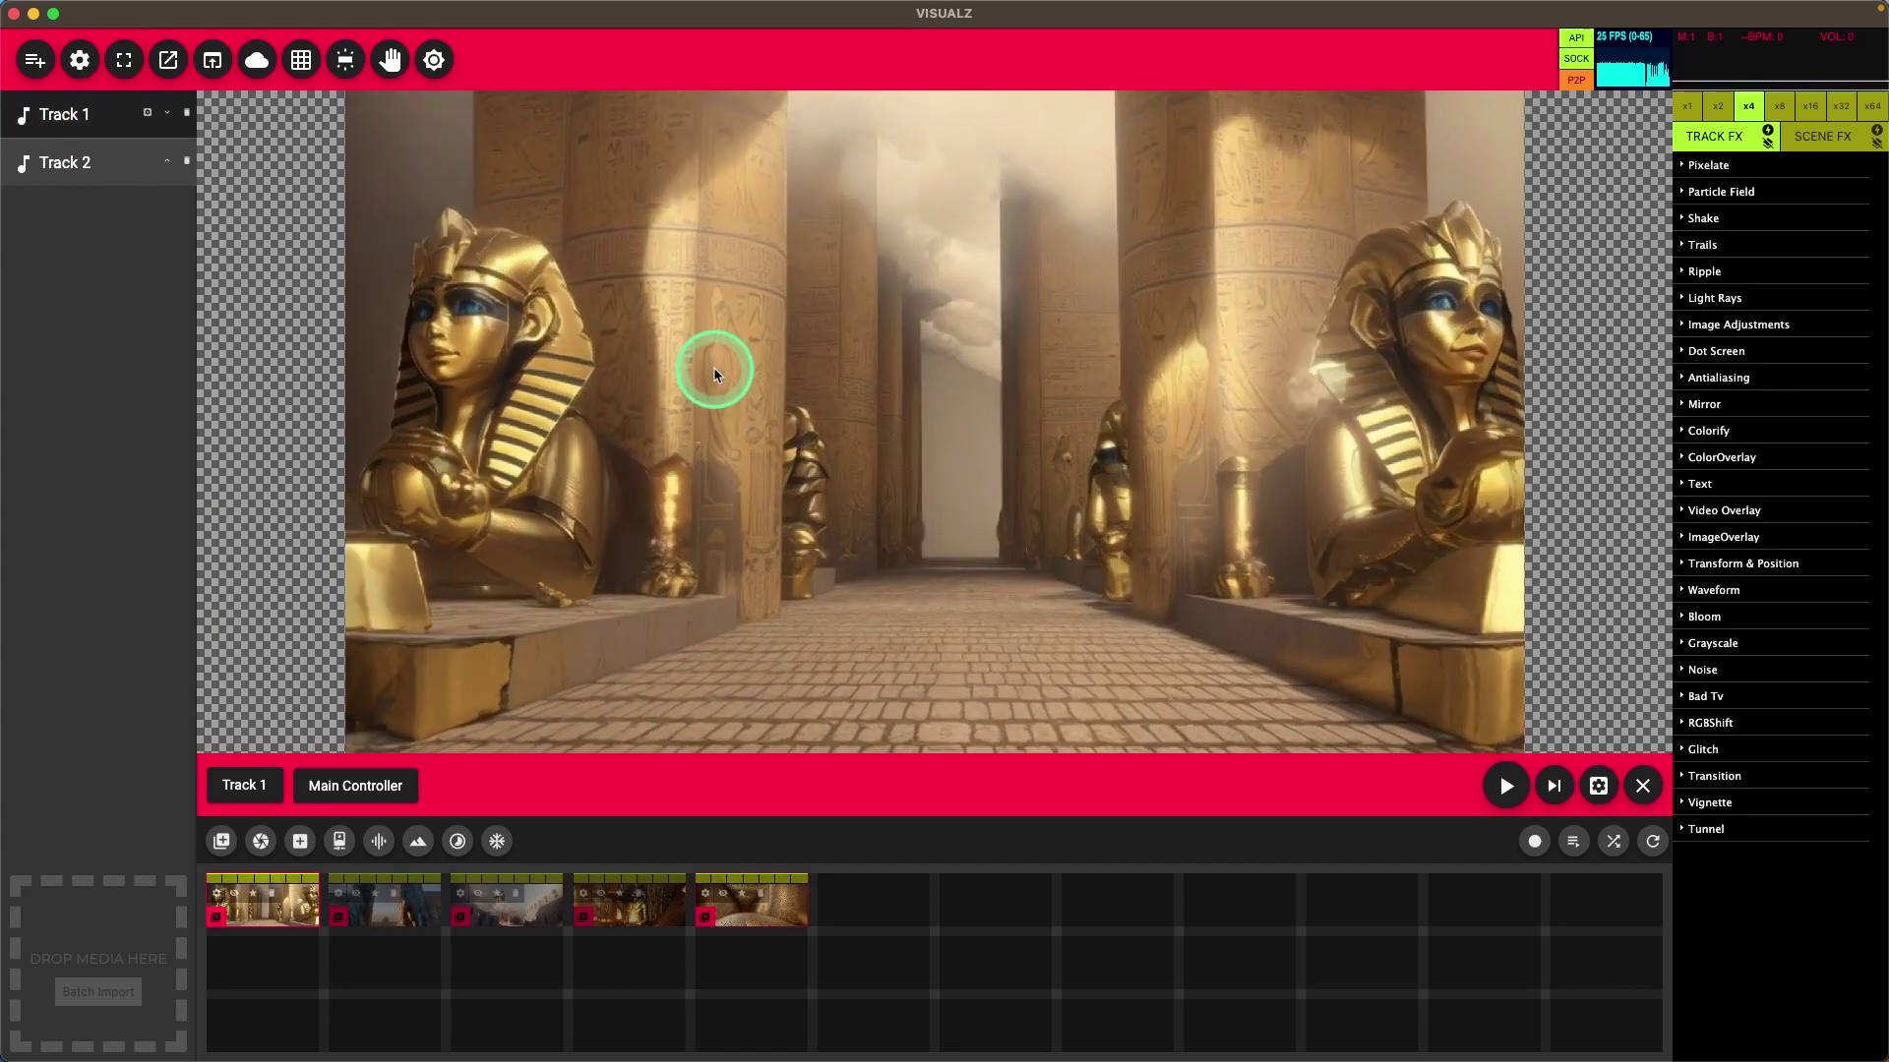
left_click(84, 168)
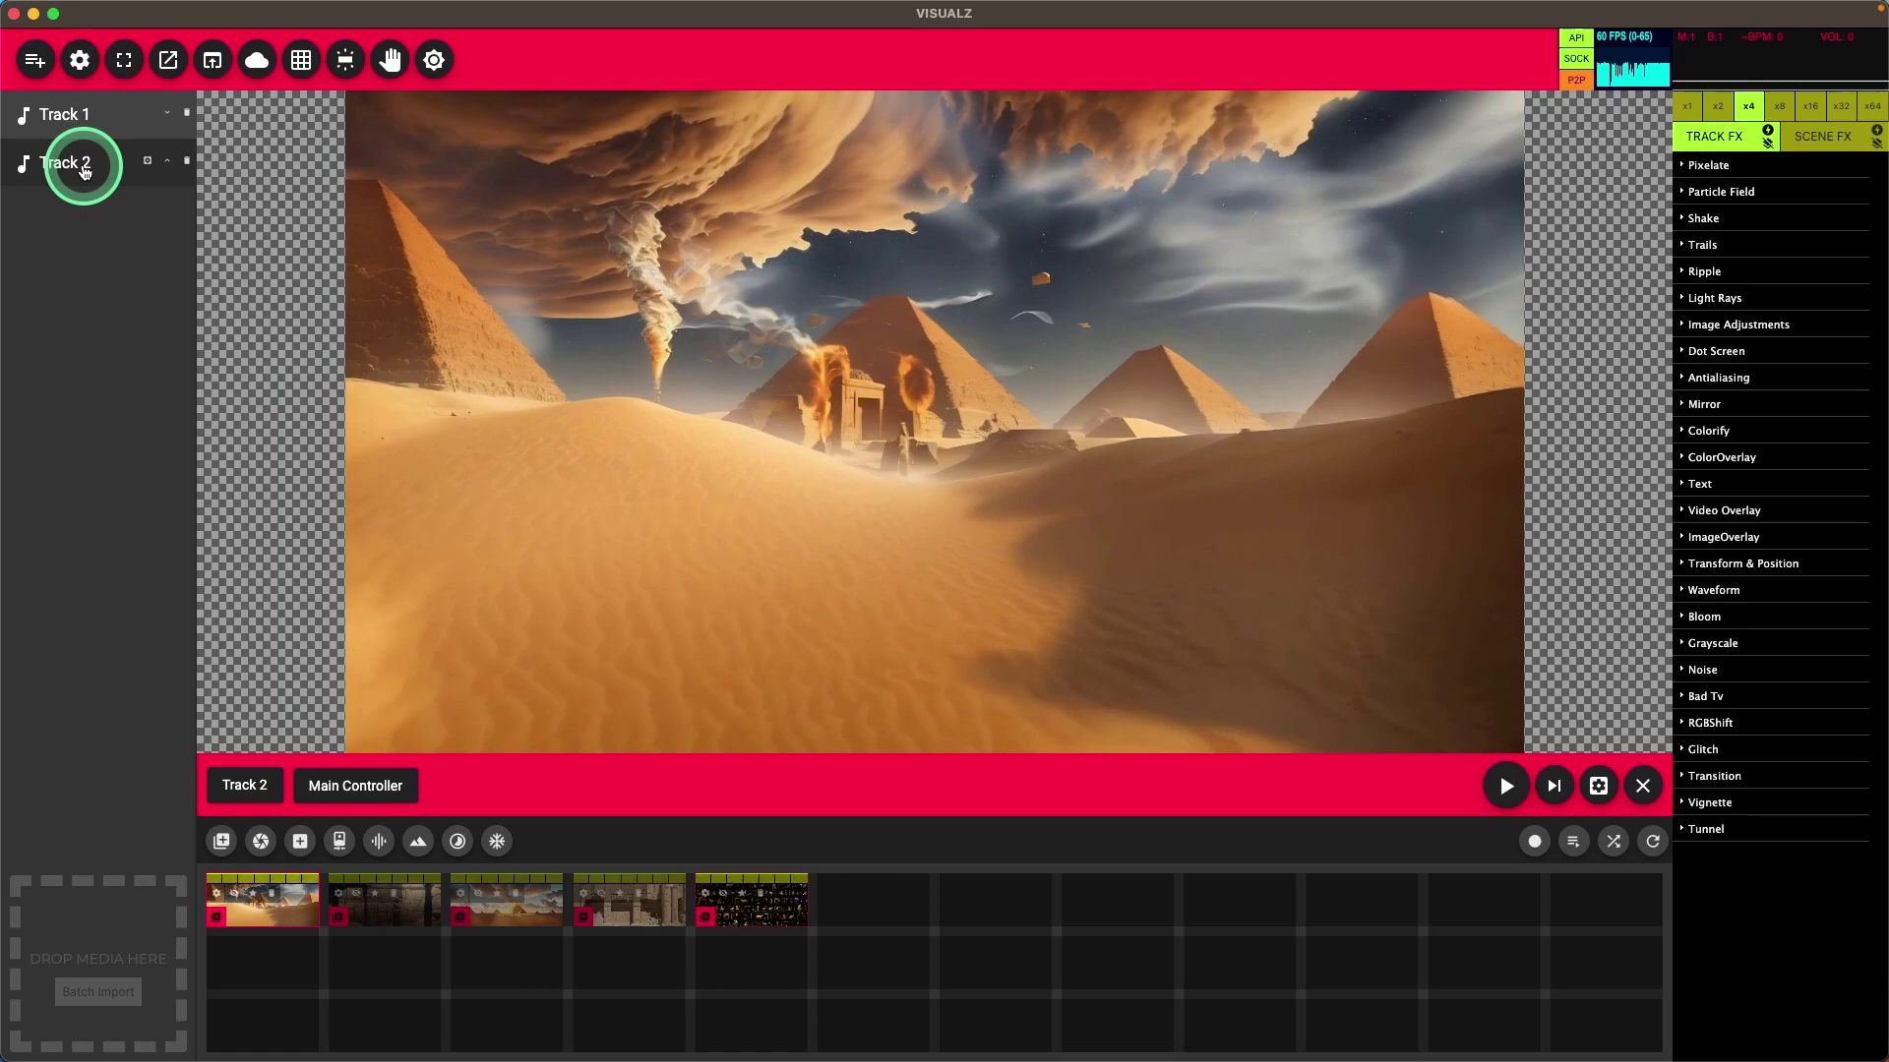
left_click(64, 115)
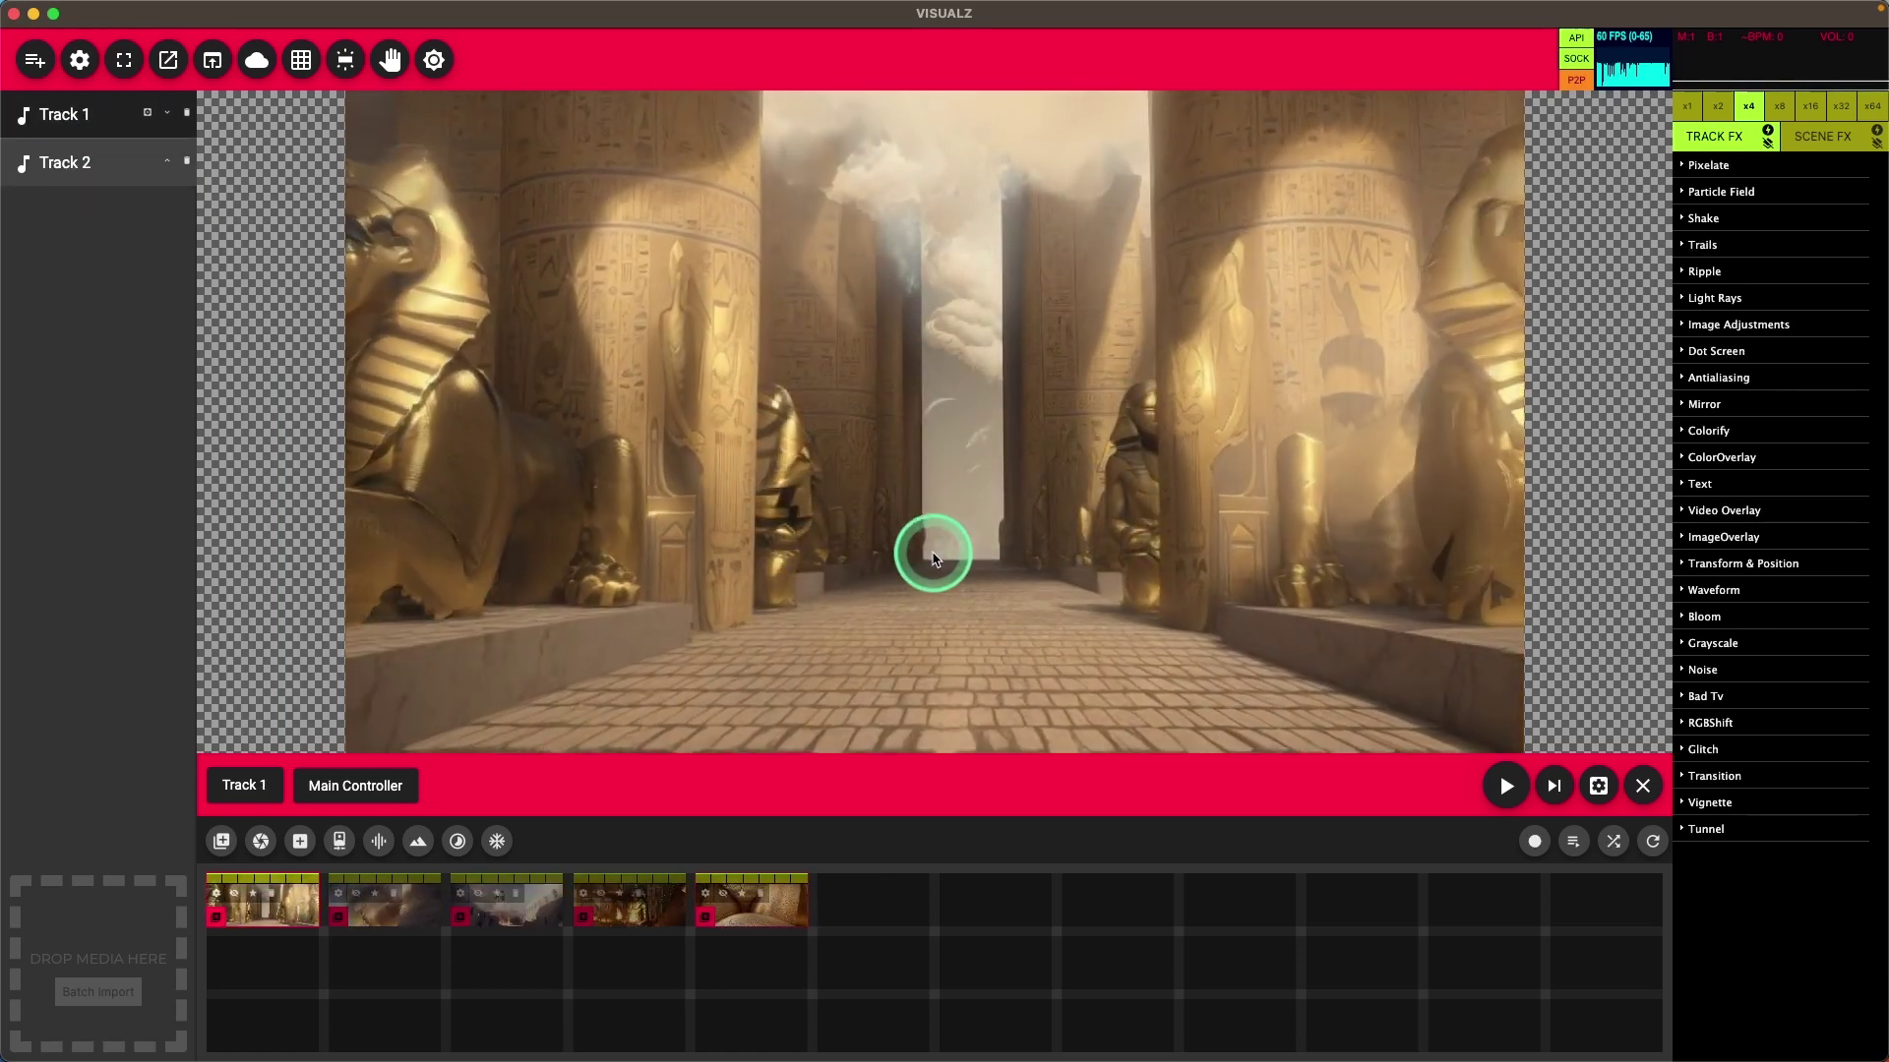
Turn on Track 1's Mirror effect with Beat Random and Beat Toggle.
left_click(1705, 404)
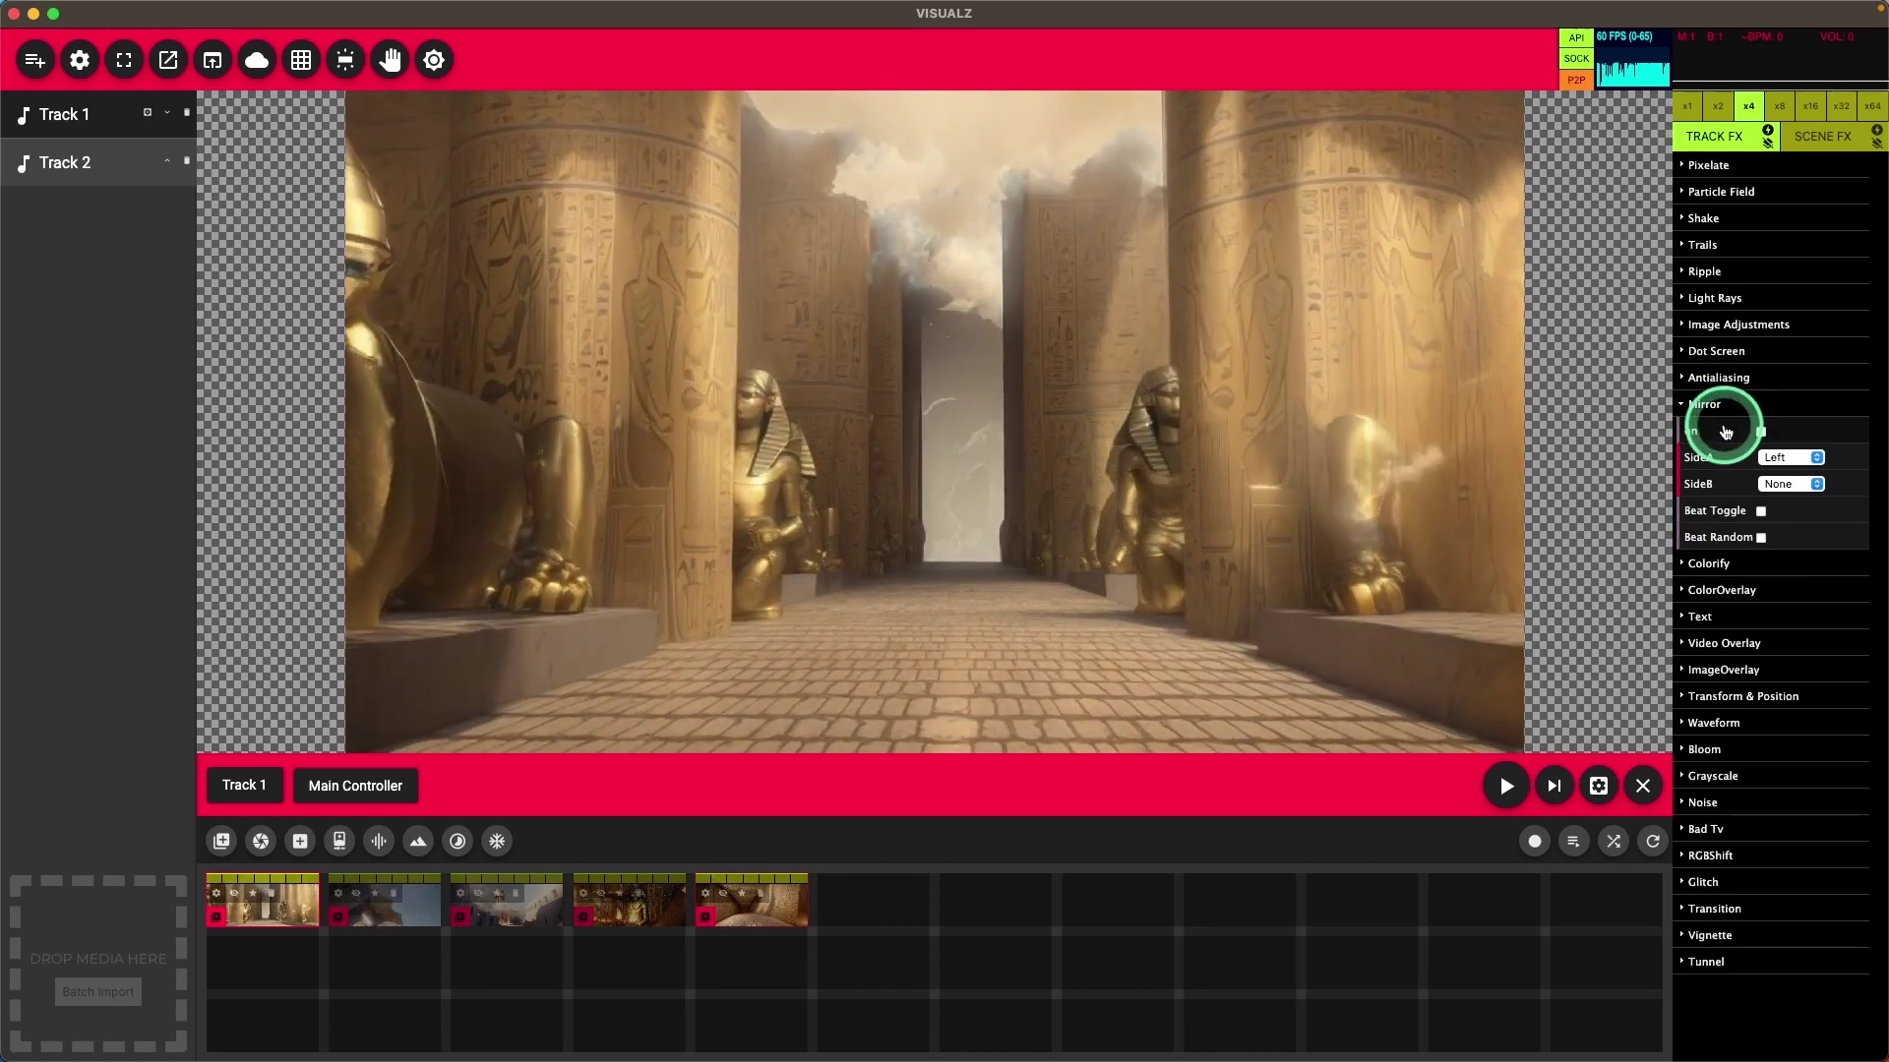
left_click(1725, 433)
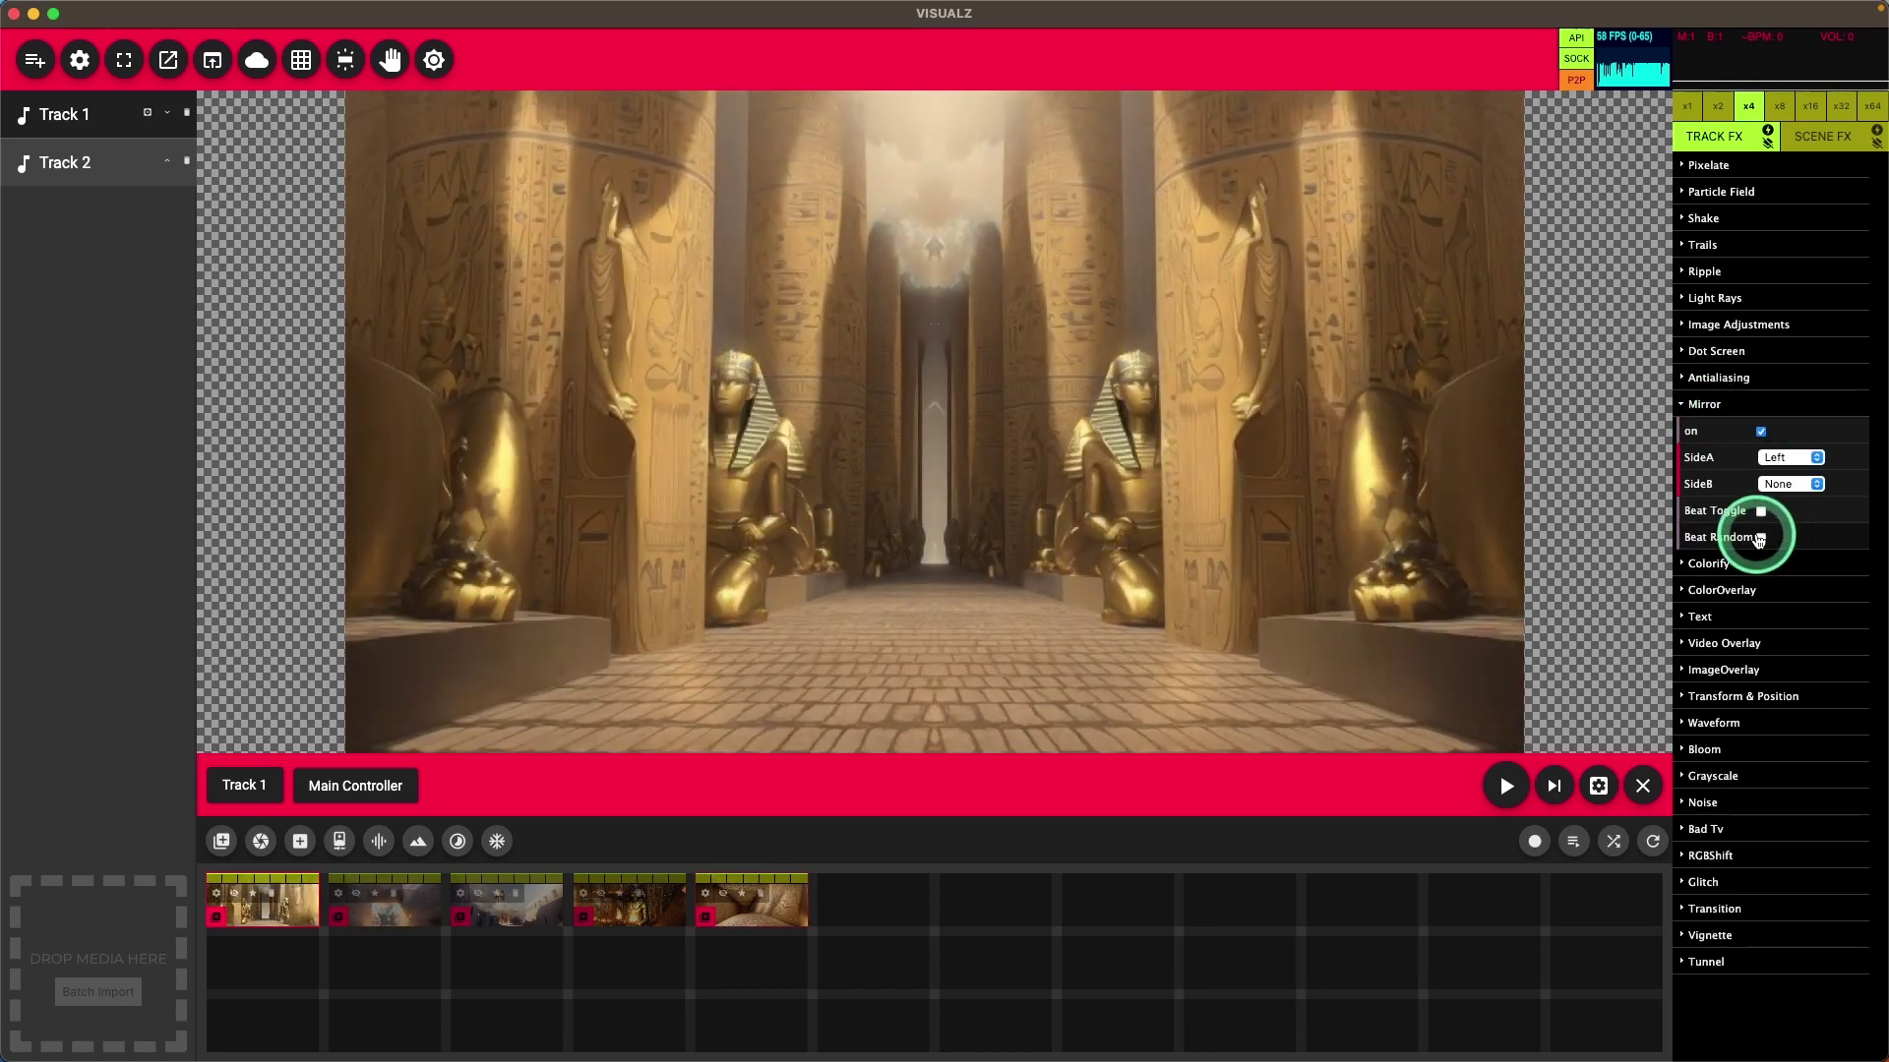
left_click(1760, 538)
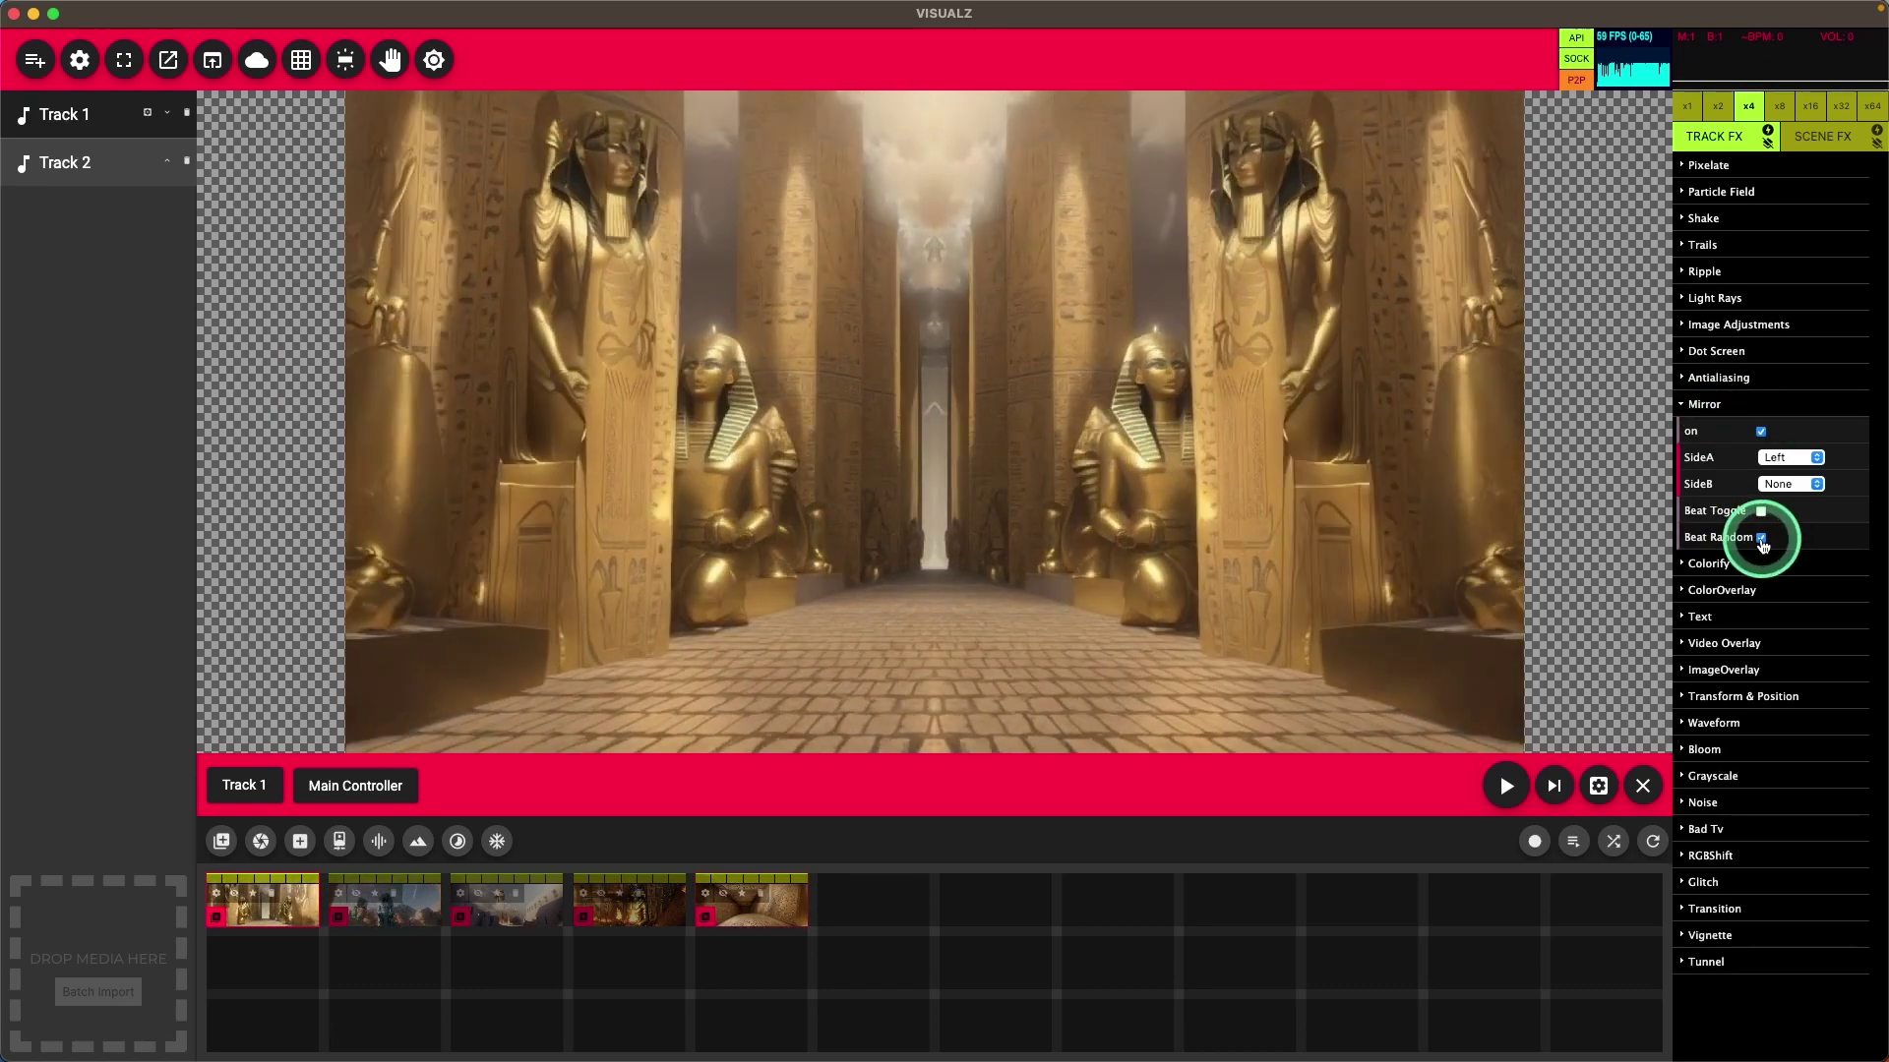
left_click(1761, 512)
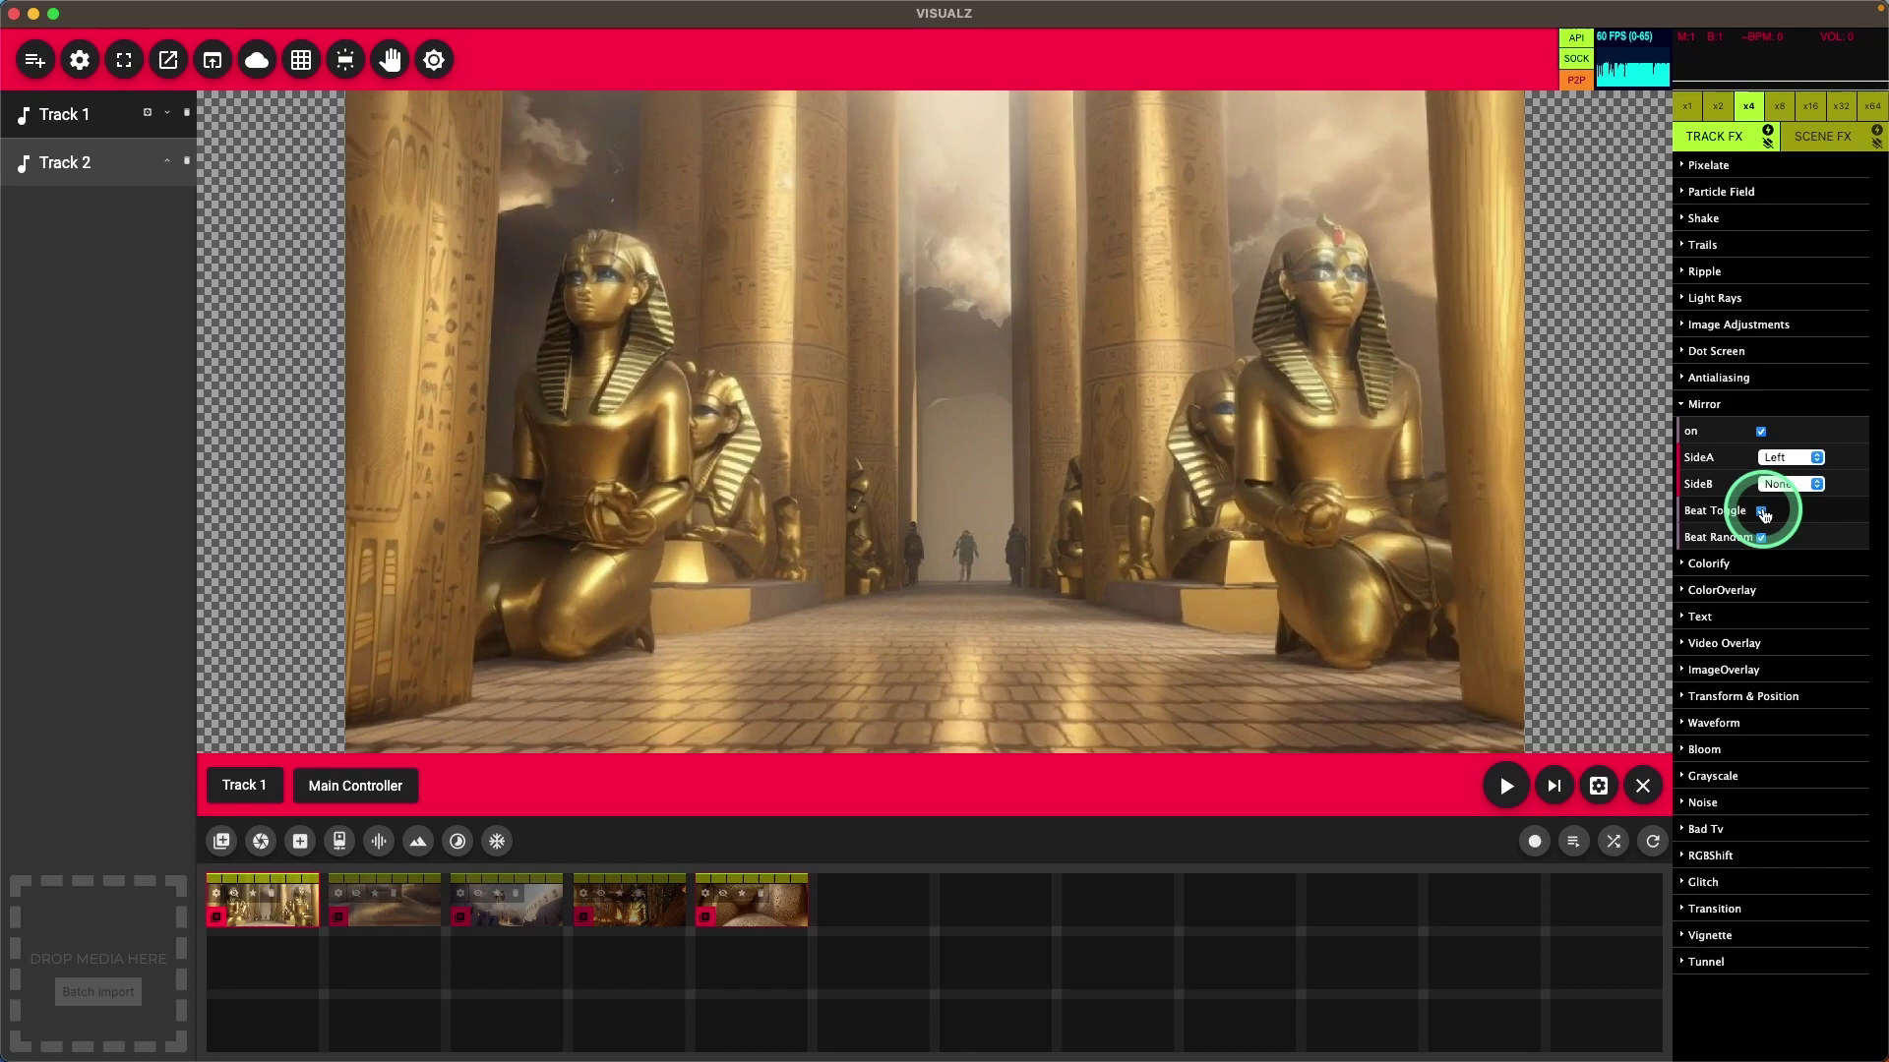
Switch on the Transition effect with Animate enabled and preview its blend.
left_click(1702, 907)
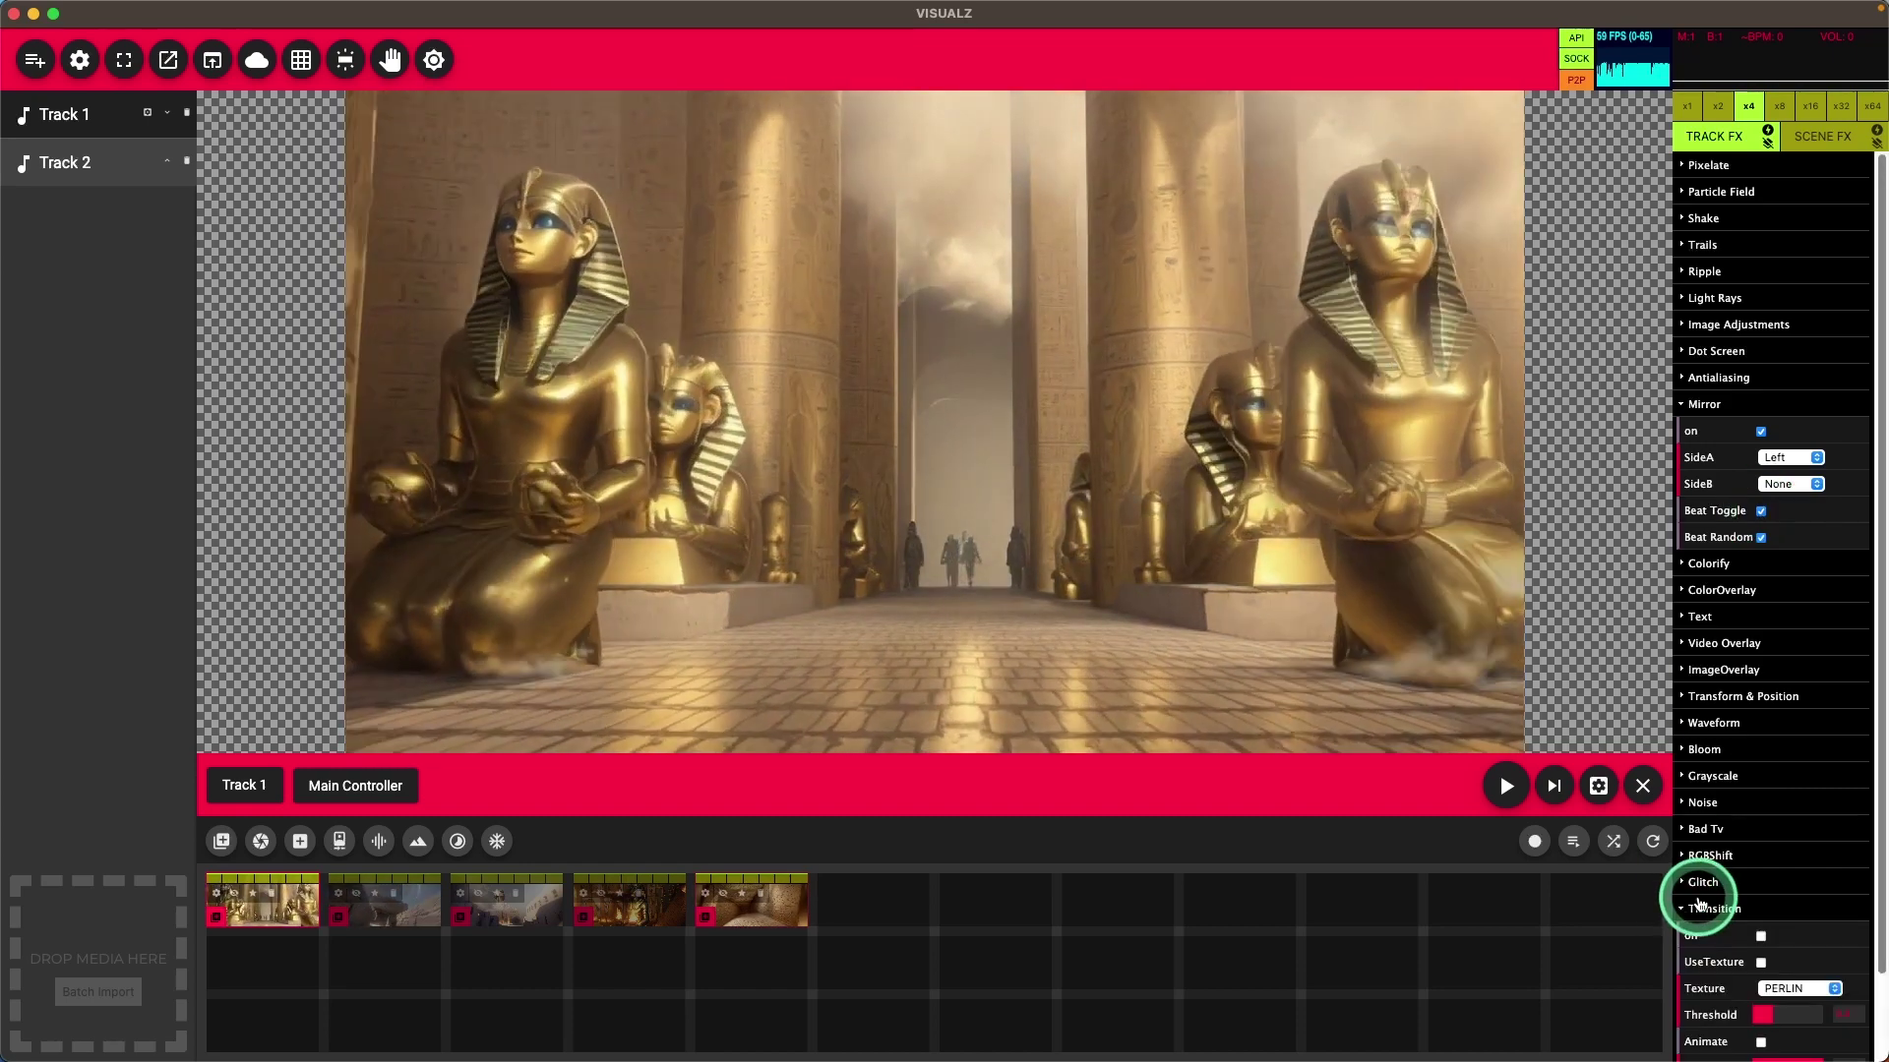
left_click(1759, 935)
scroll(1731, 959, "down", 2)
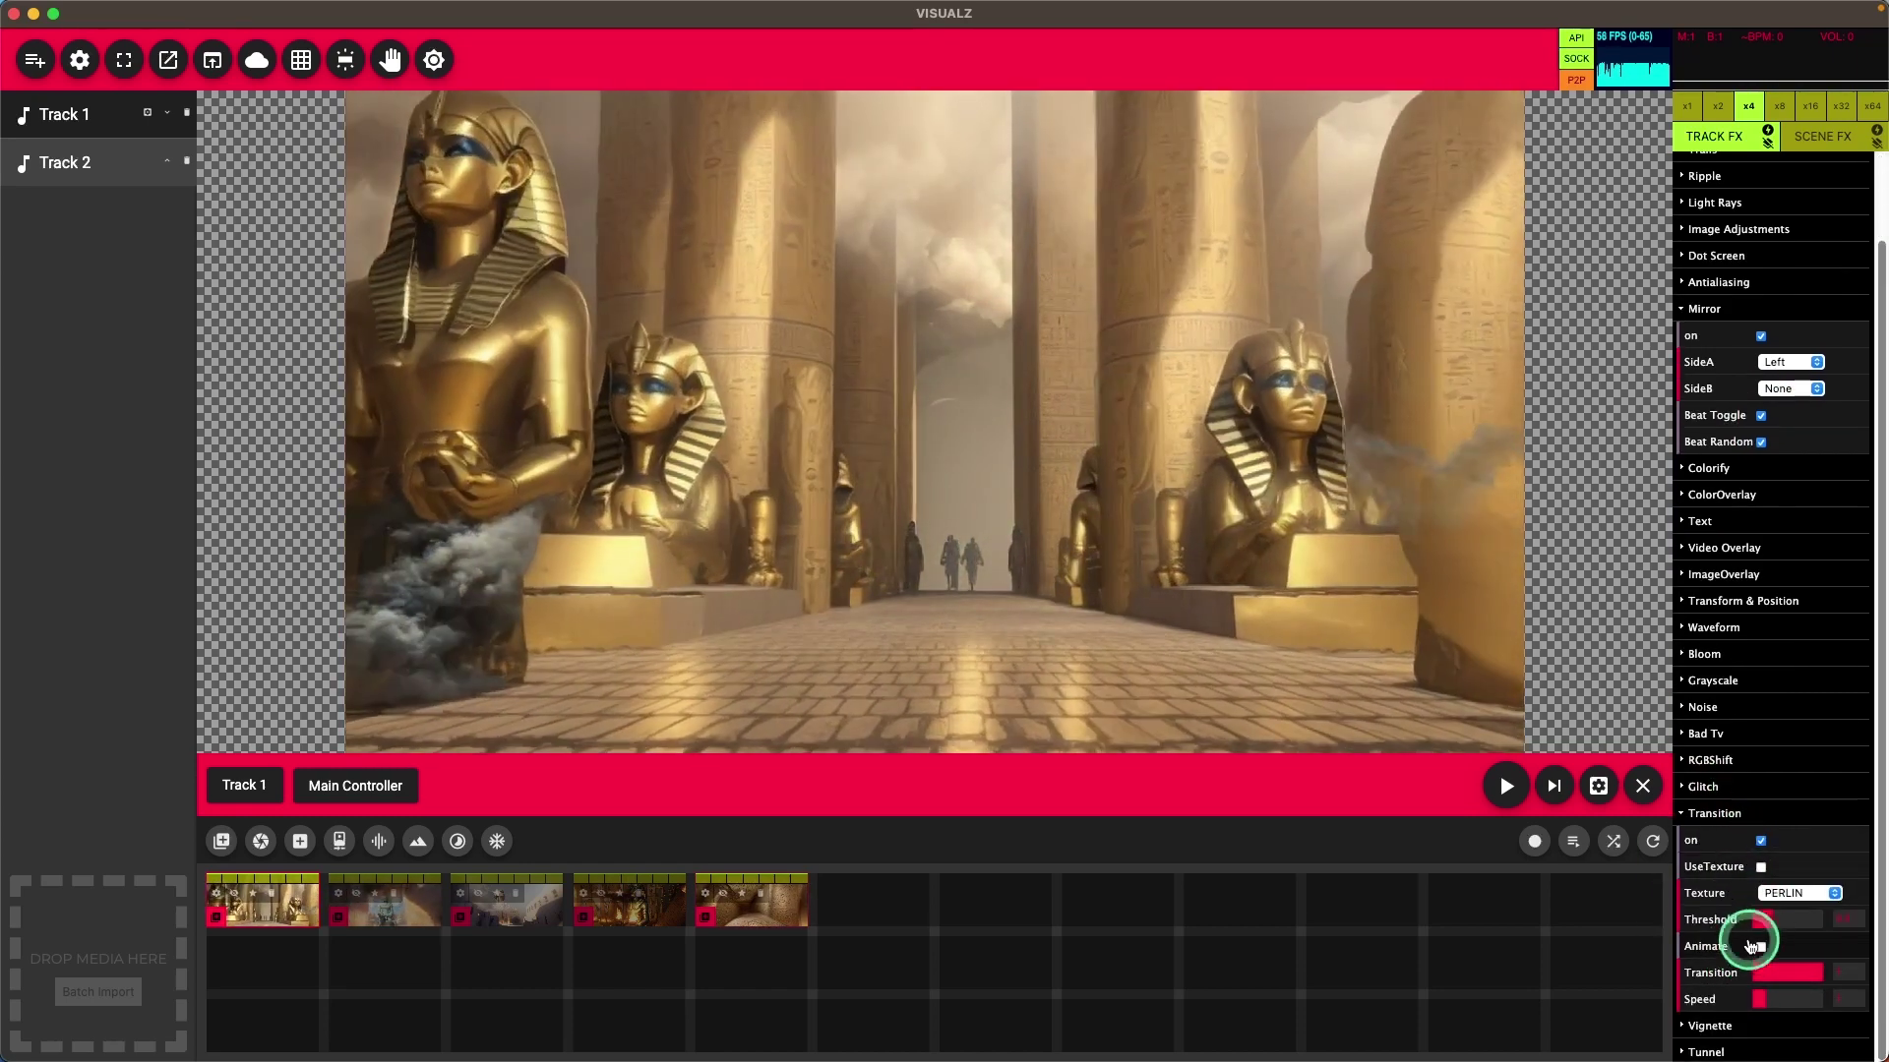
left_click(1751, 946)
mouse_move(1792, 974)
left_mouse_down()
mouse_move(1813, 972)
mouse_move(1762, 972)
mouse_move(1828, 978)
left_mouse_up()
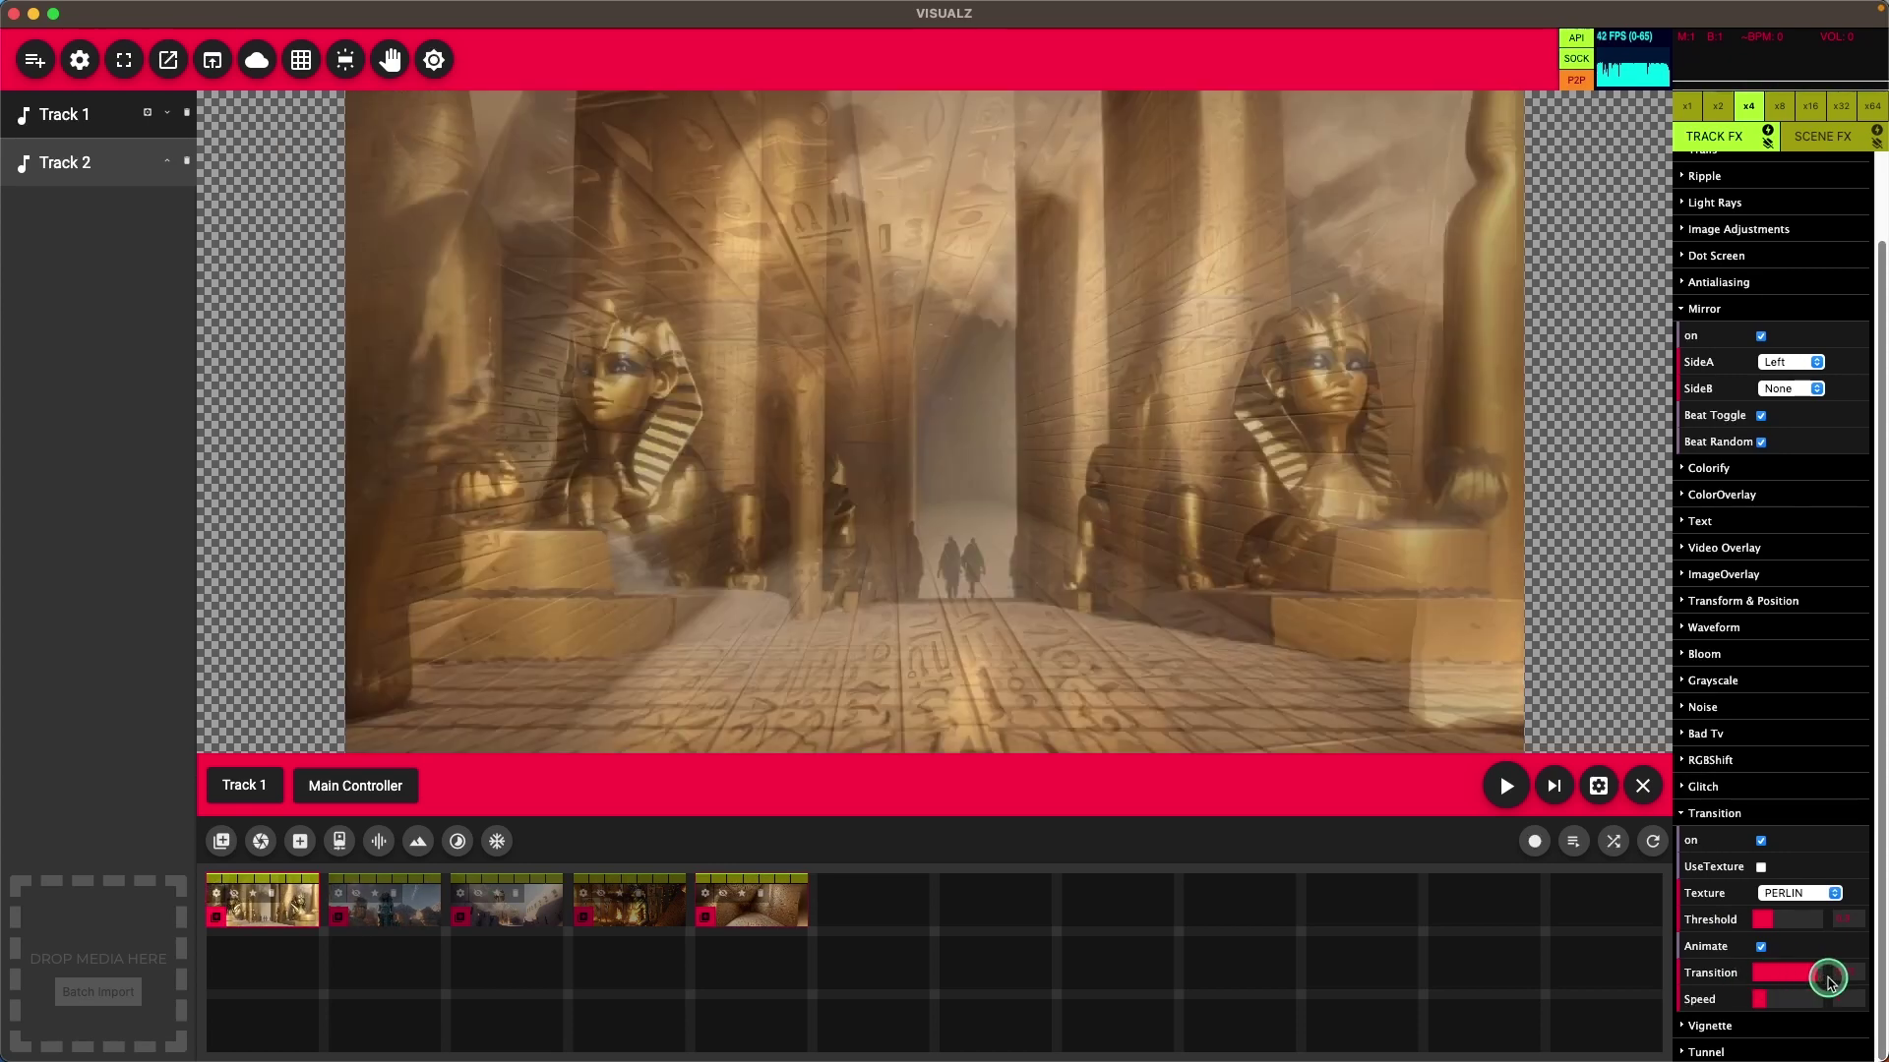
Keep the Transition texture on PERLIN and push the Transition amount to full.
left_click(1784, 892)
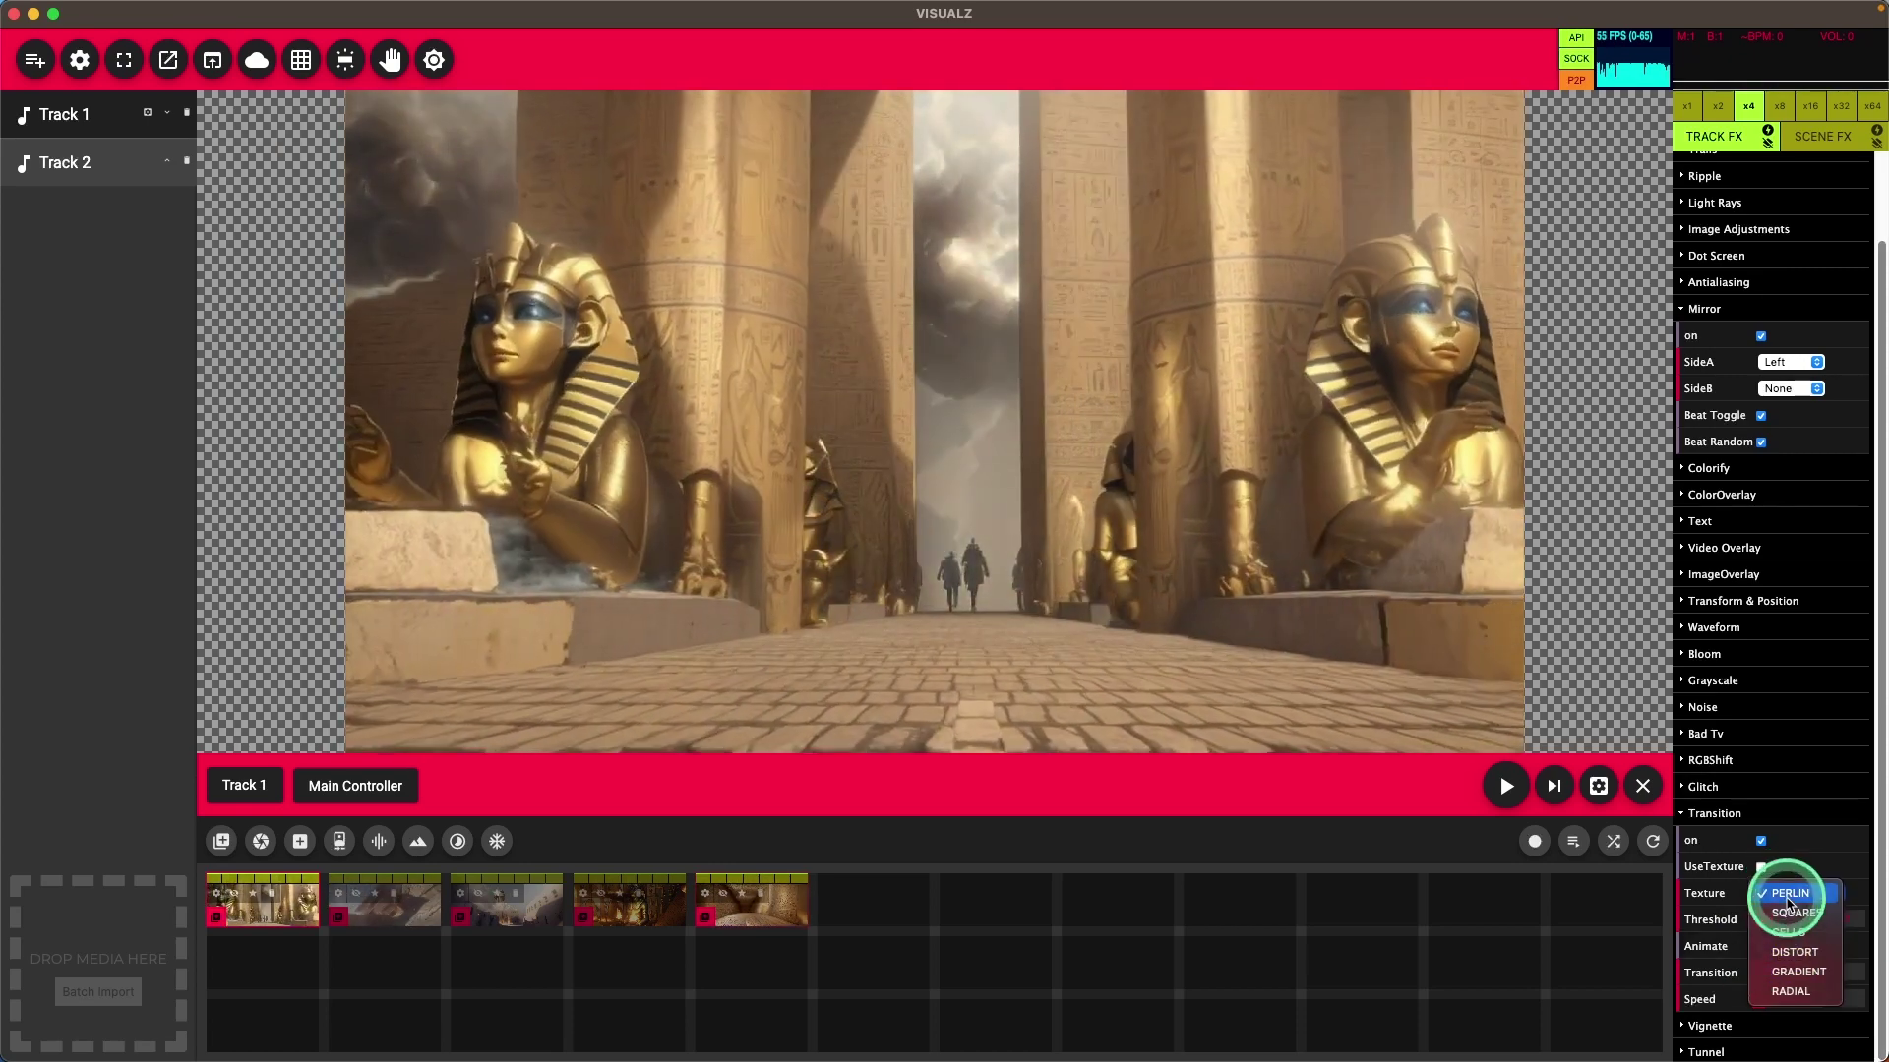
left_click(1788, 895)
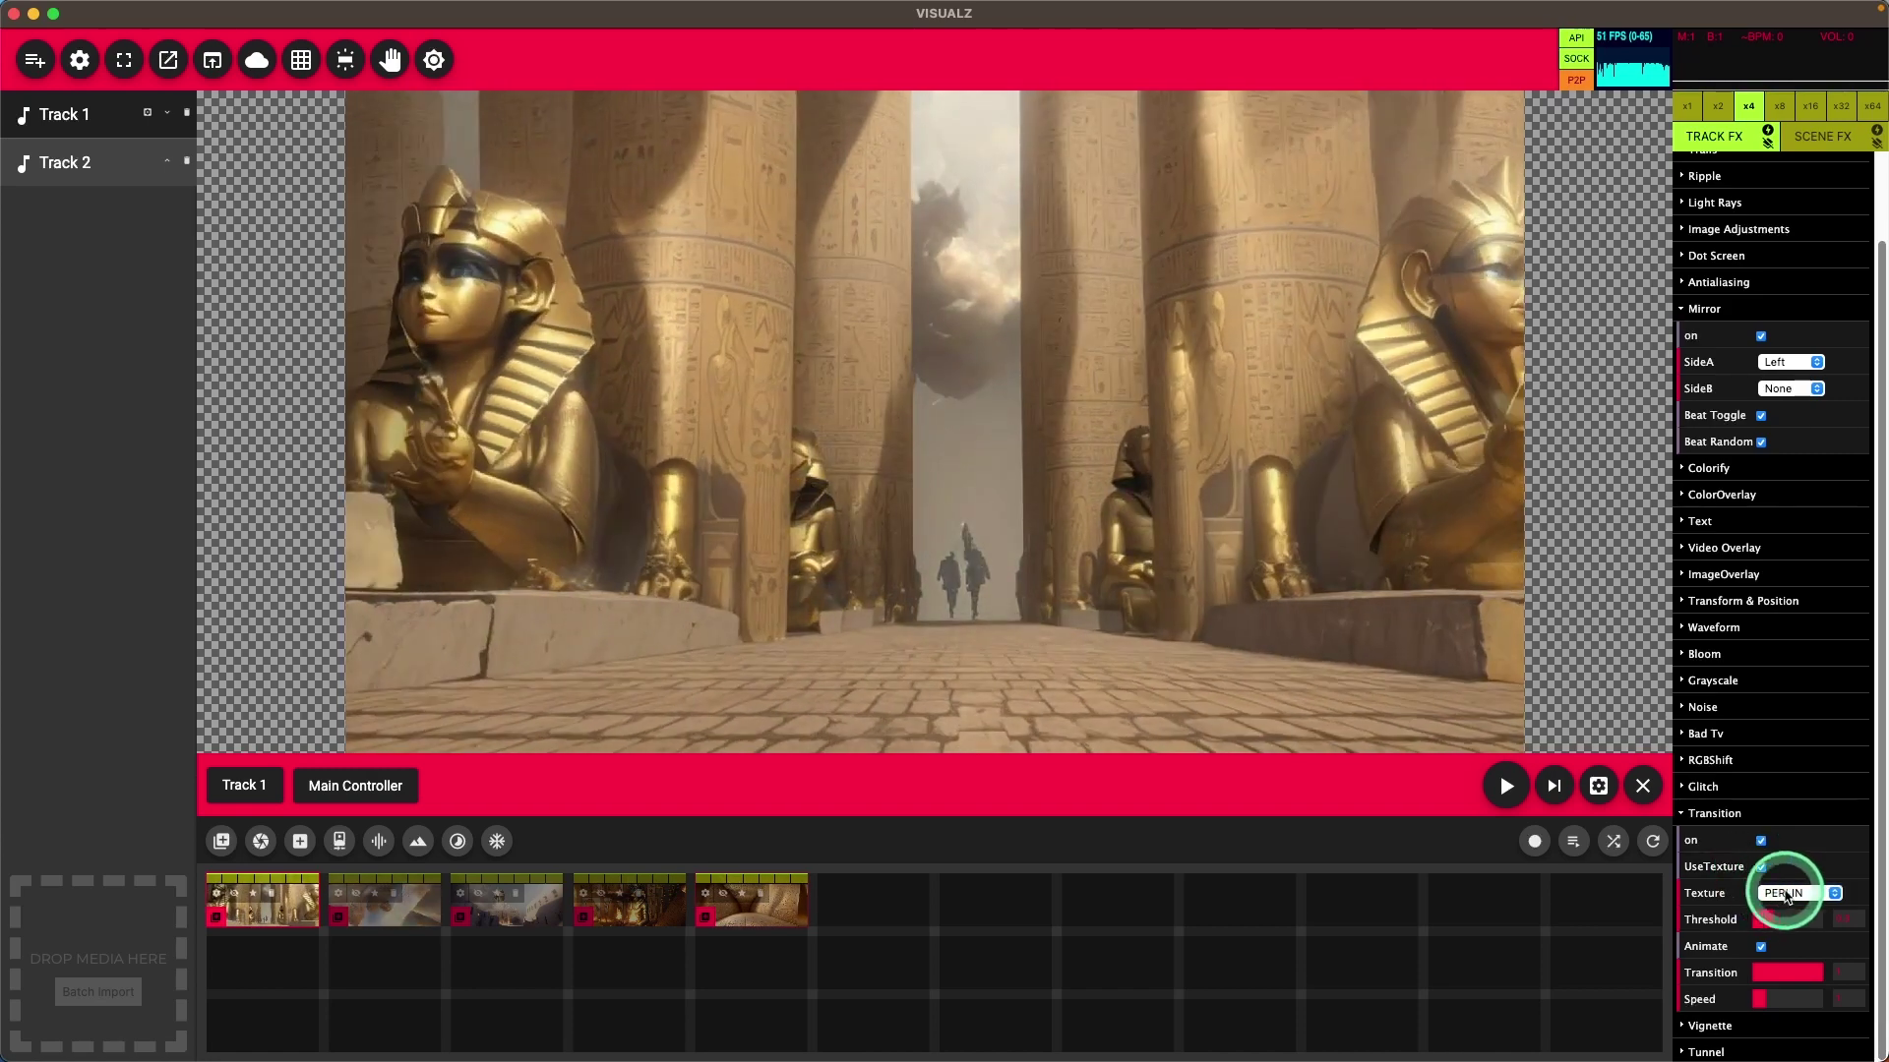
left_click(1768, 969)
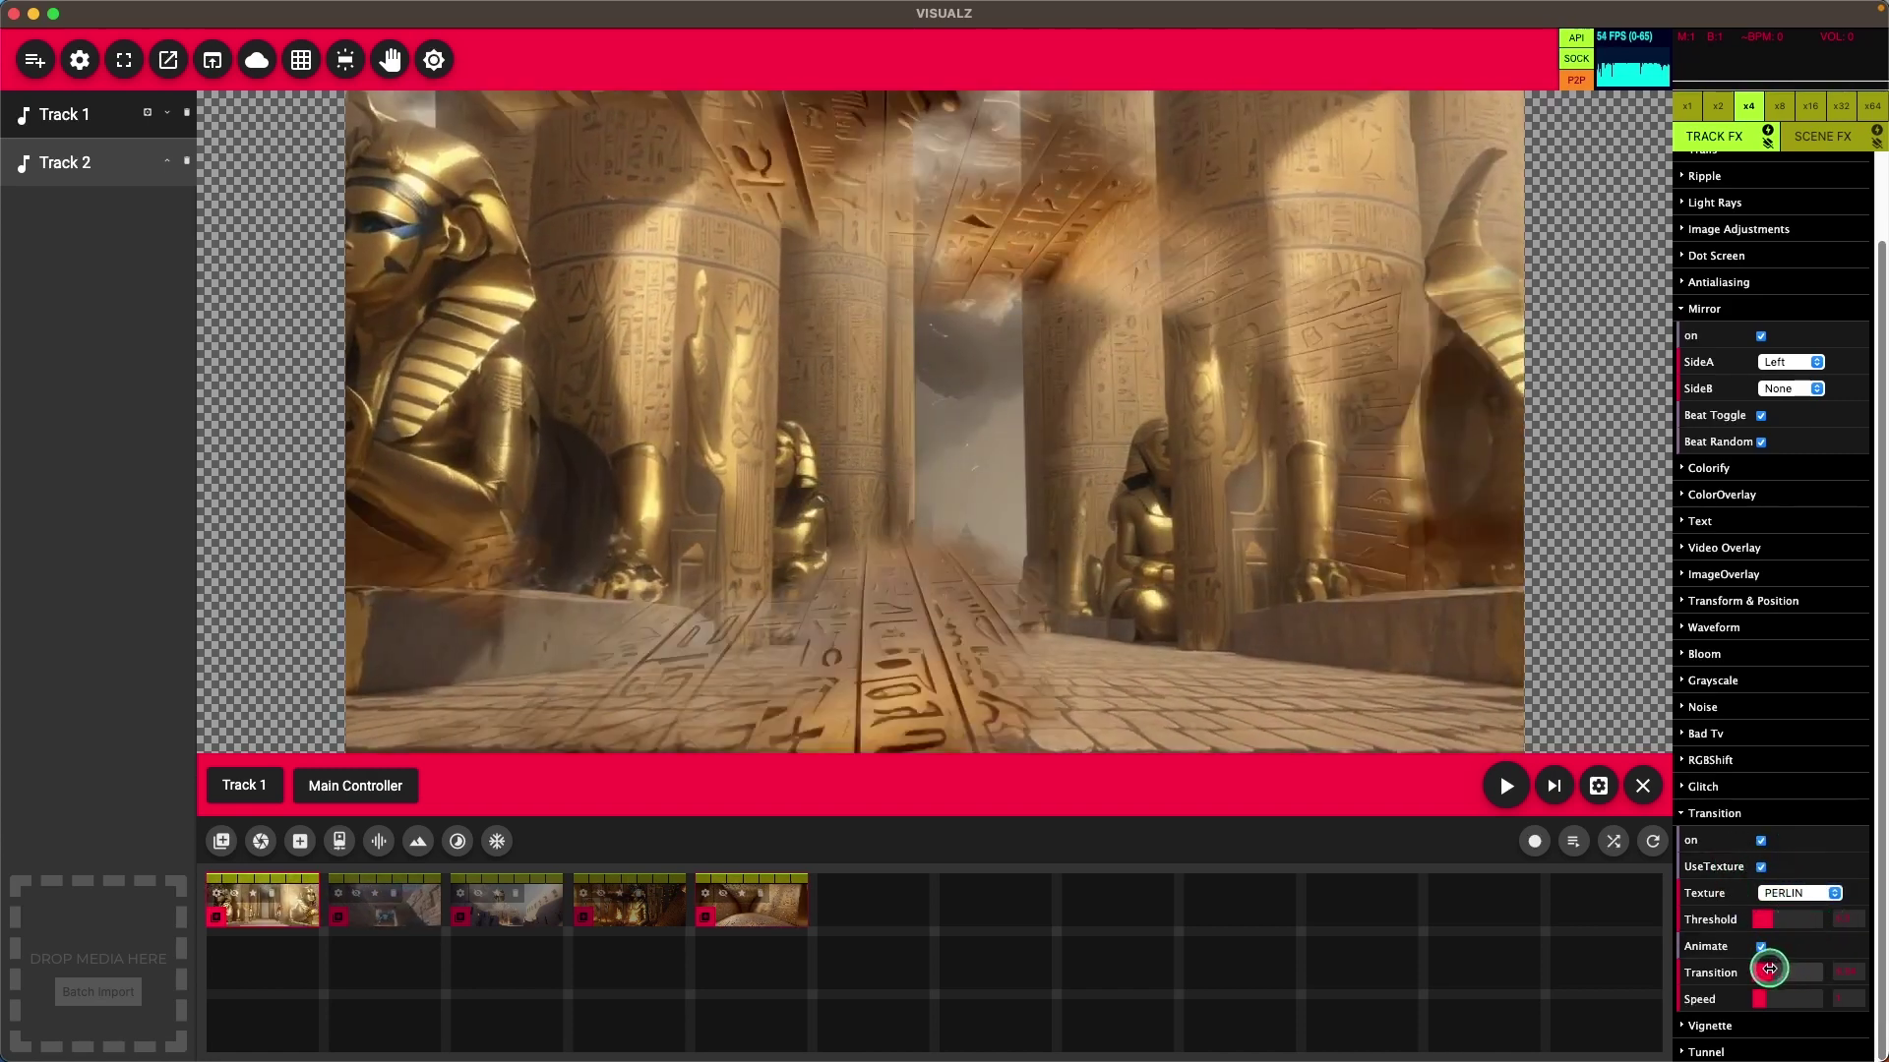
left_click_drag(1768, 970, 1846, 971)
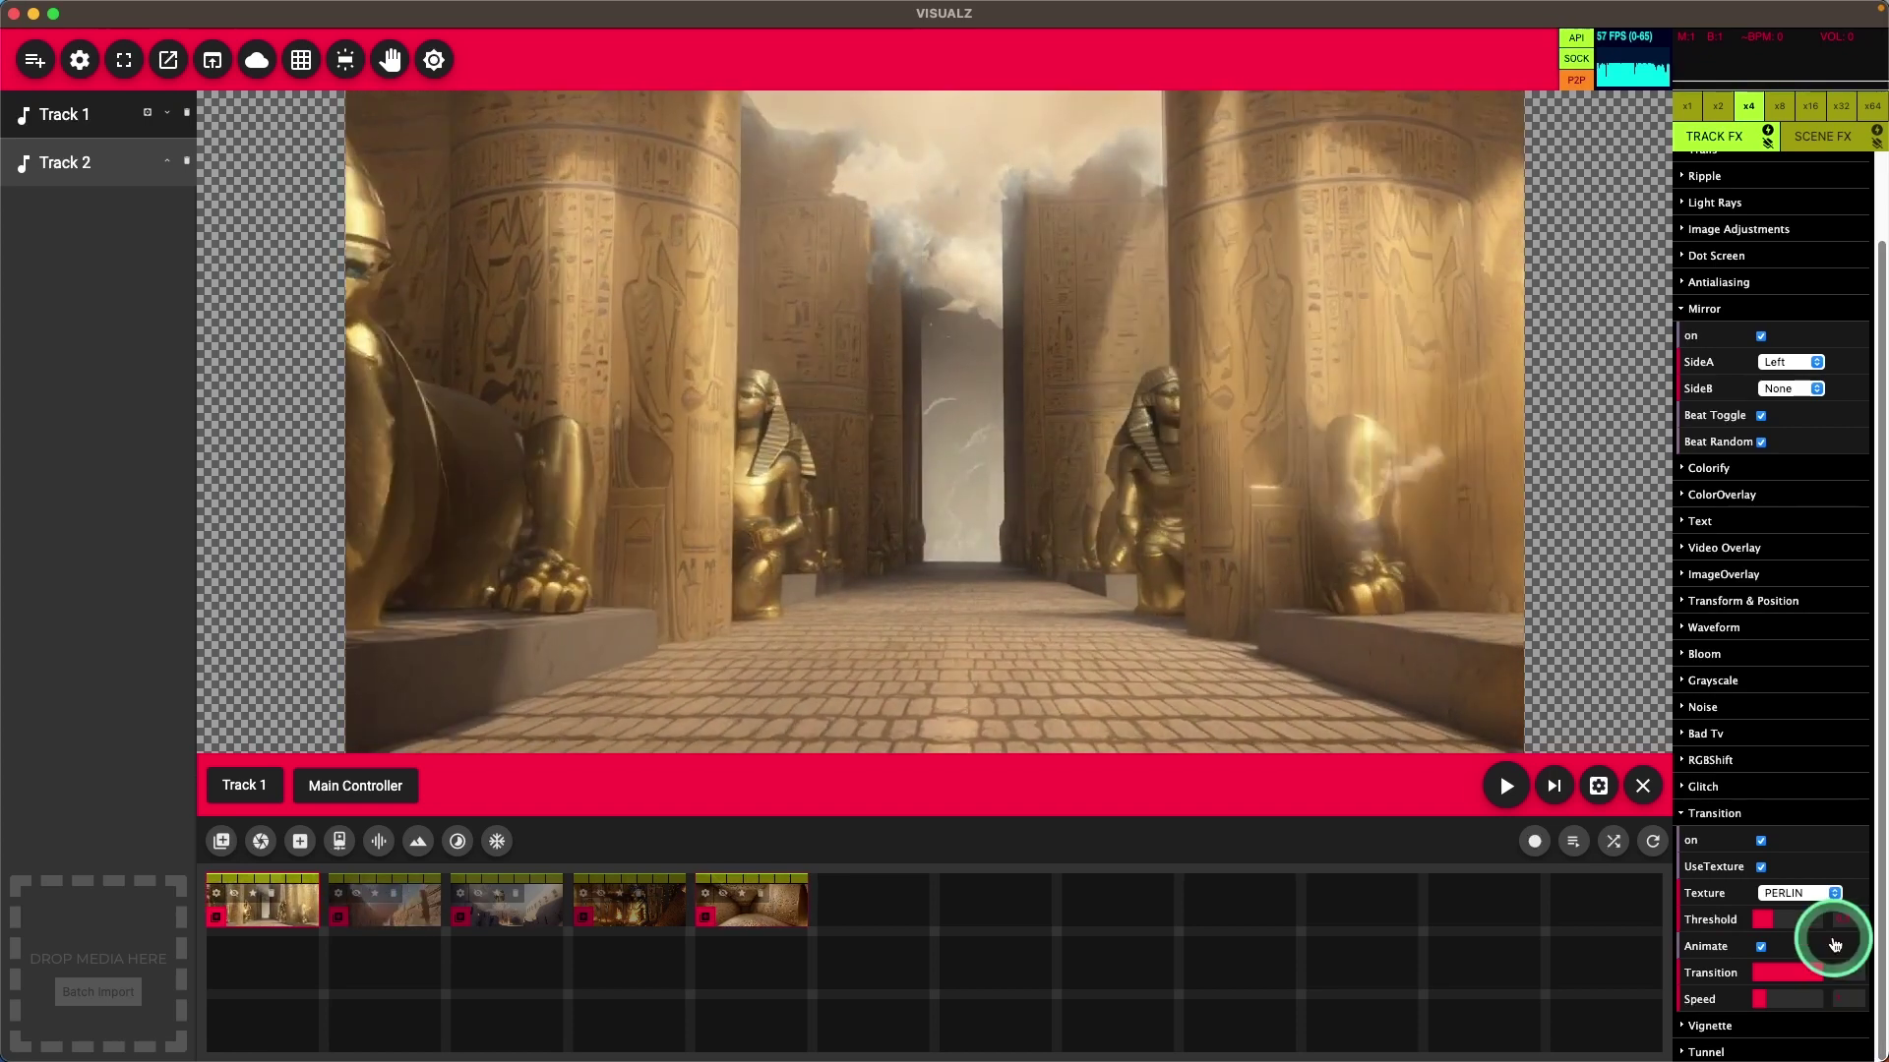
Set ColorOverlay to black #000000 with Strobe, testing it but leaving the overlay off.
left_click(1711, 503)
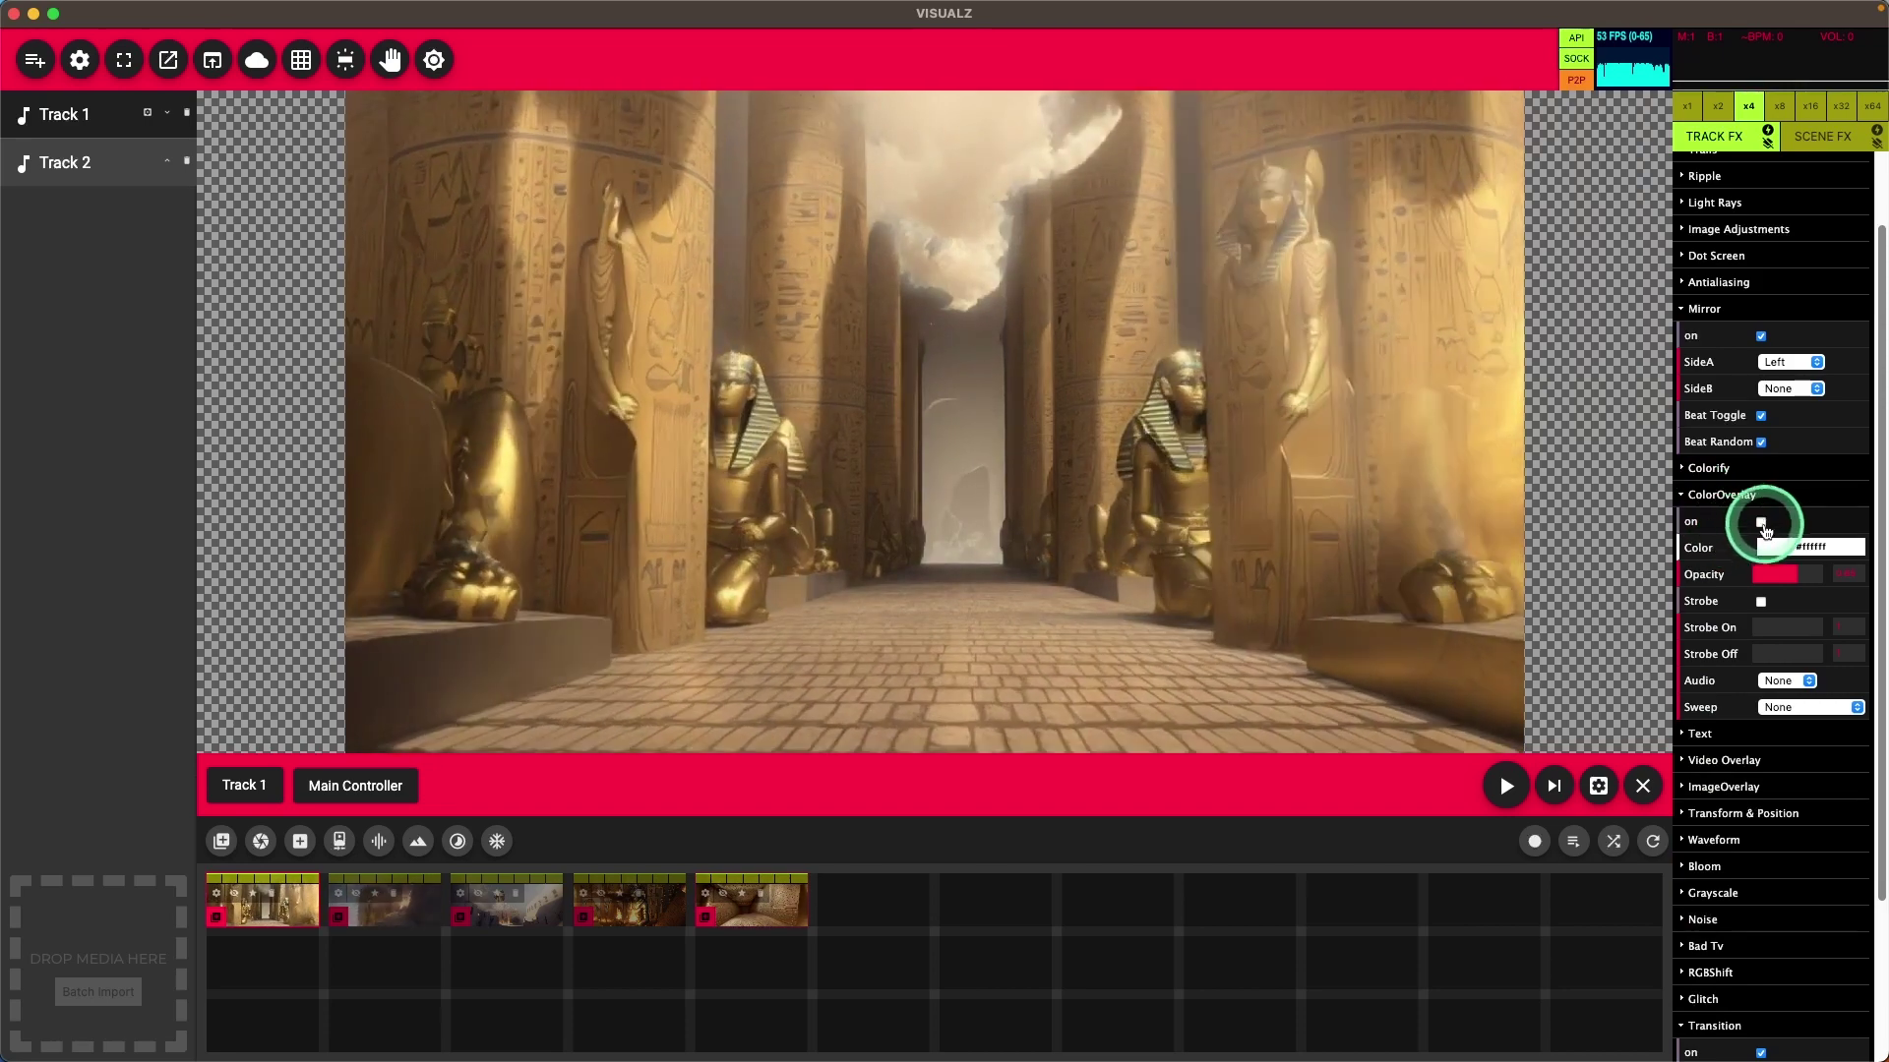
left_click(1763, 544)
left_click_drag(1774, 579, 1692, 749)
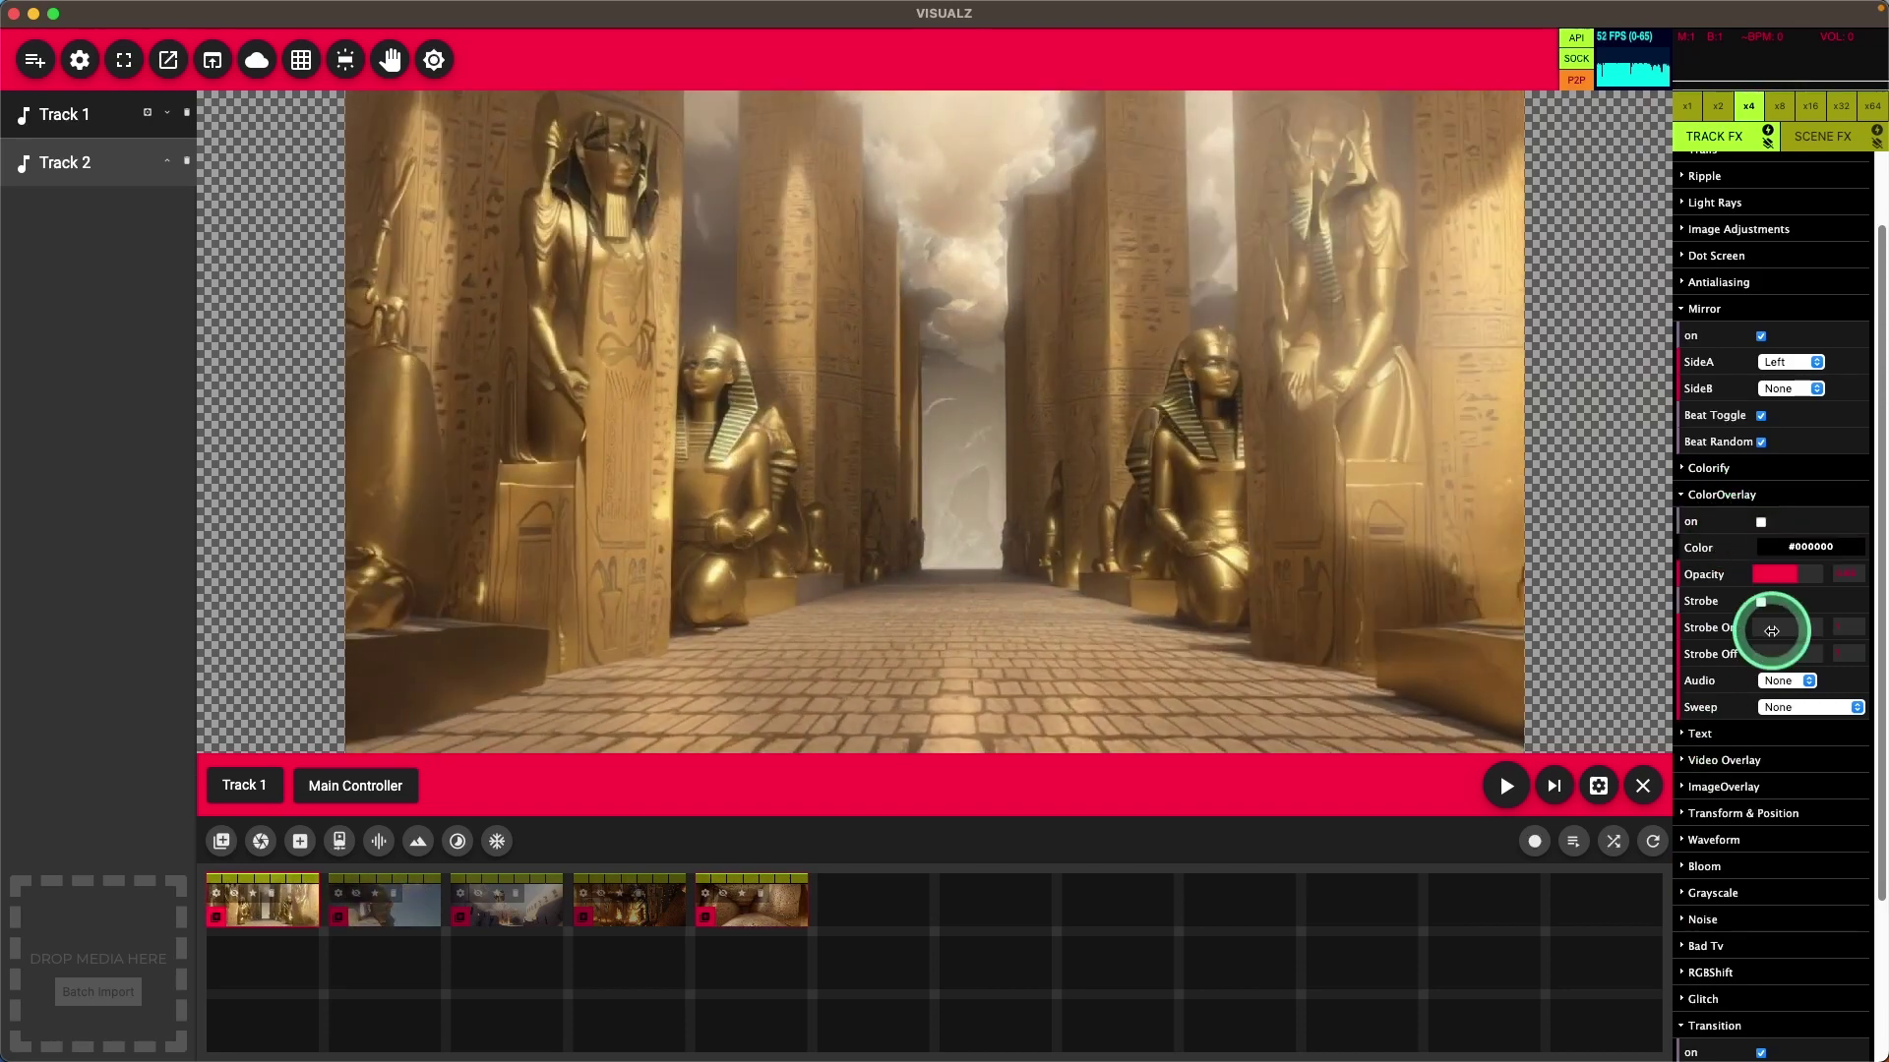
left_click(1763, 521)
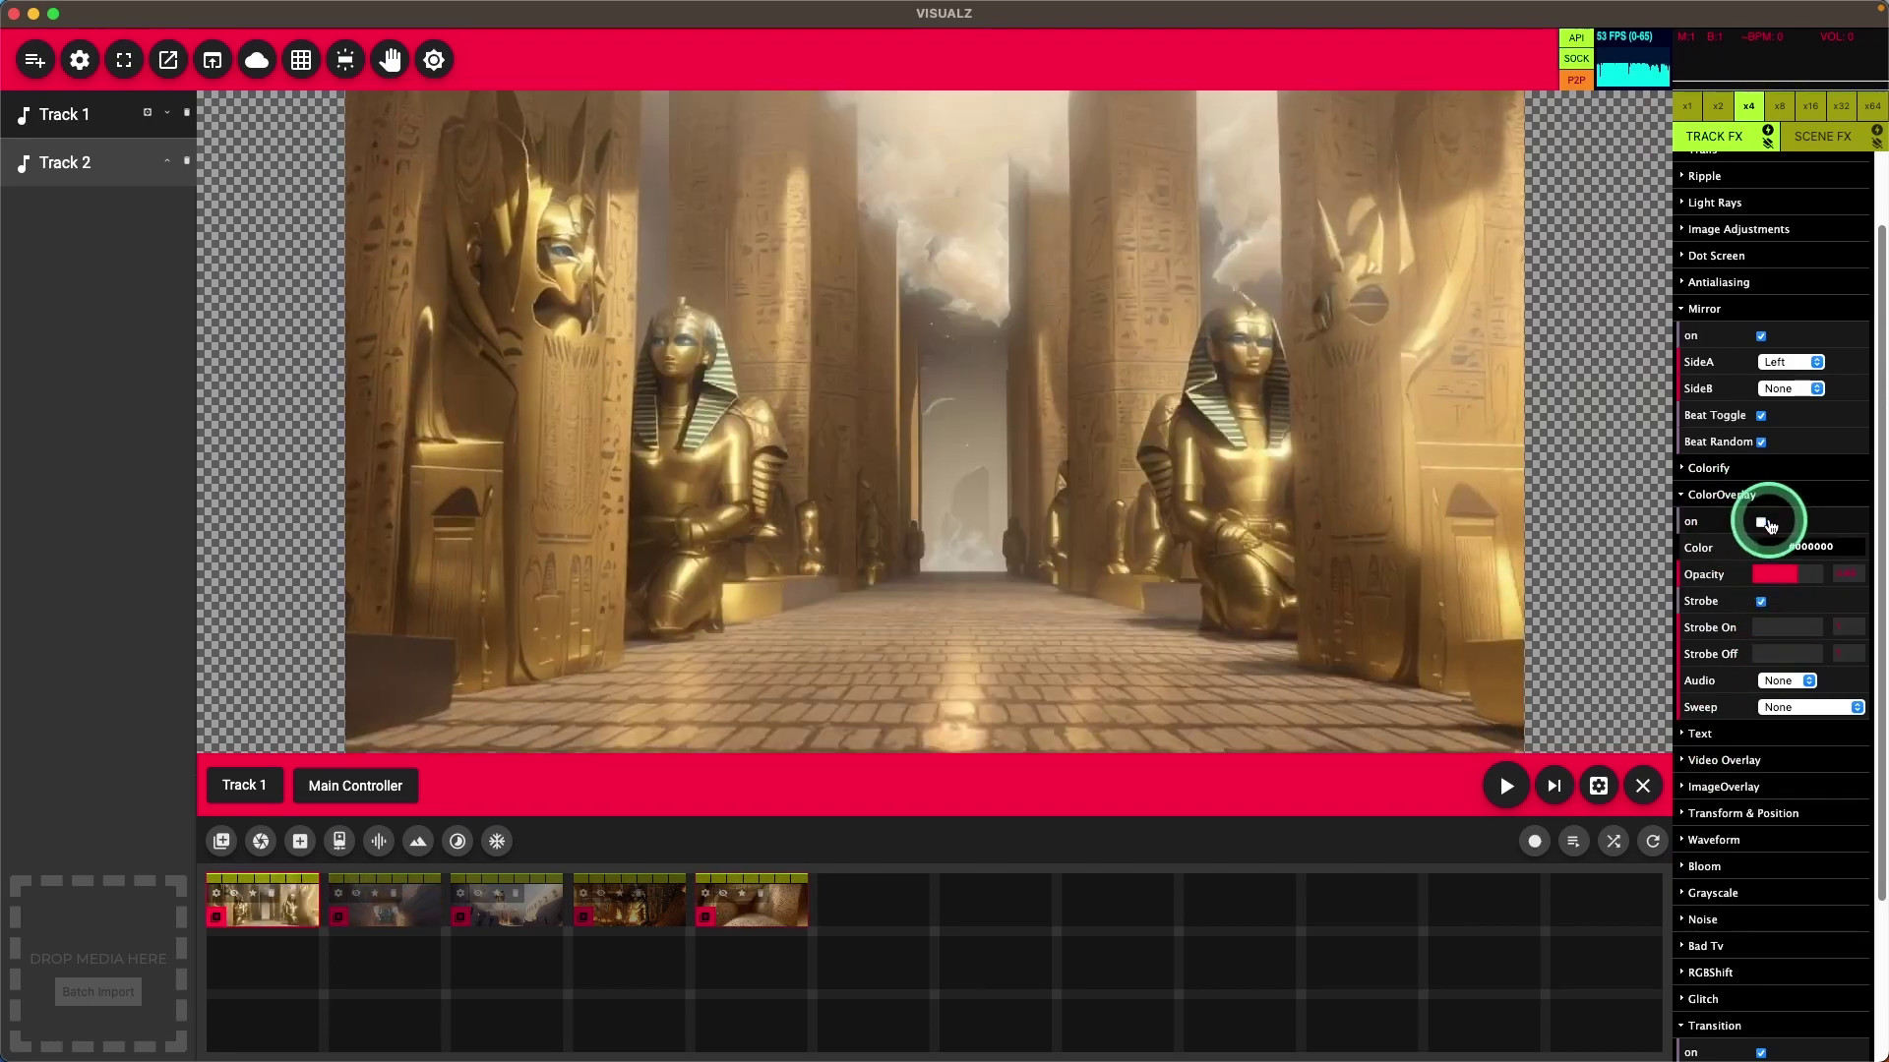
left_click(1762, 522)
left_click(1762, 521)
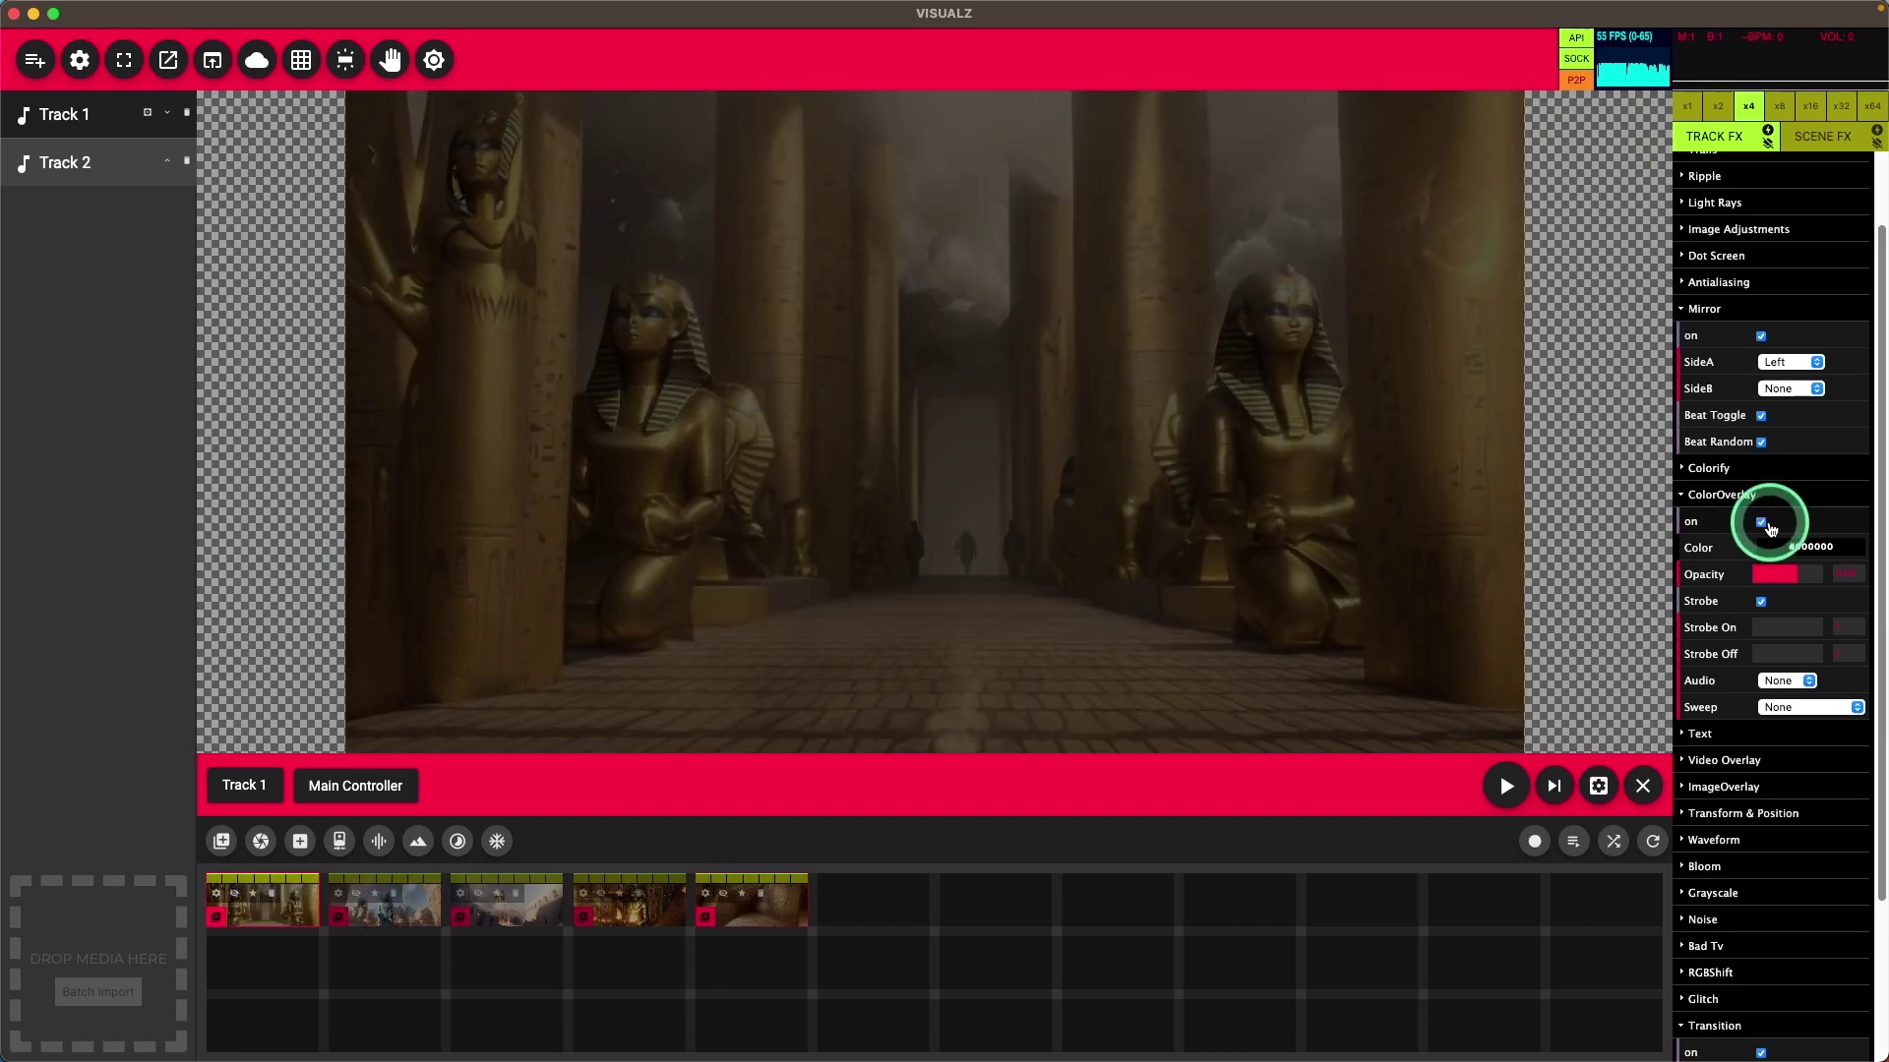
left_click(1762, 522)
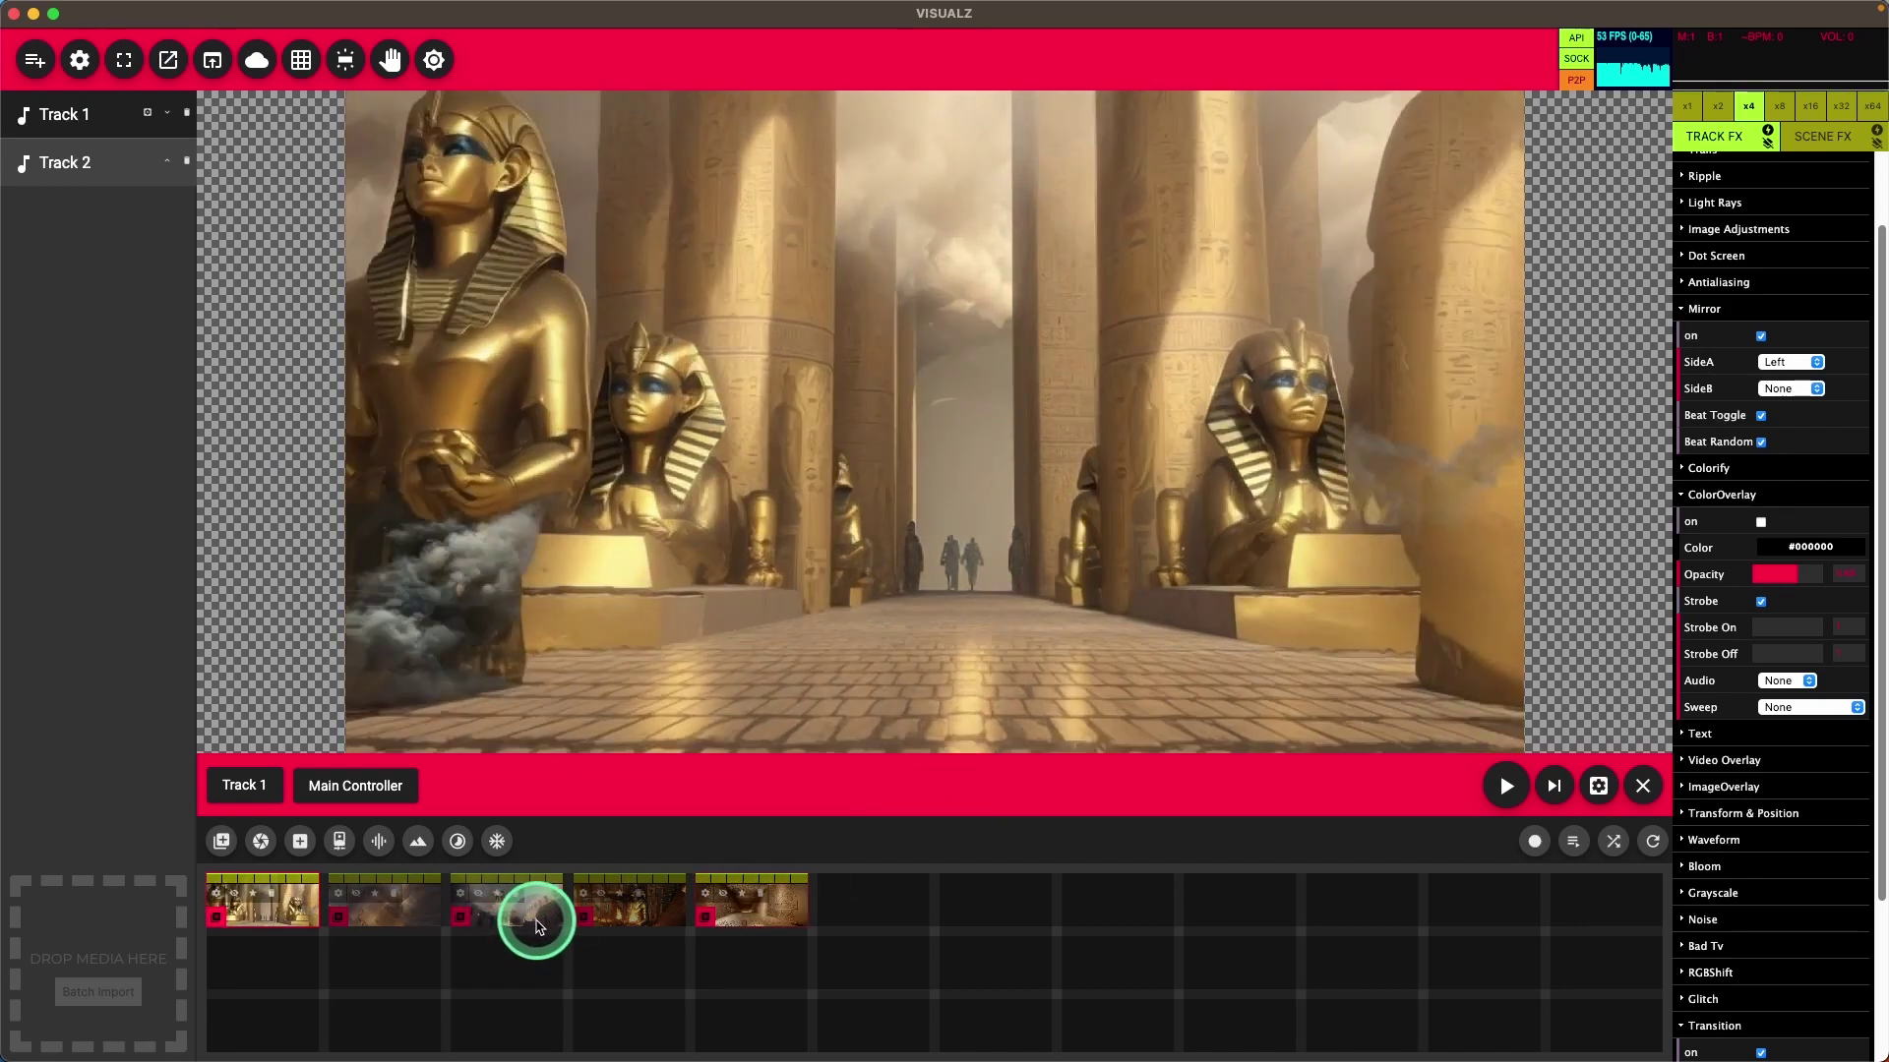
Turn on Bad Tv for the fourth clip, the burning temple, with Distortion1 at zero.
left_click(609, 919)
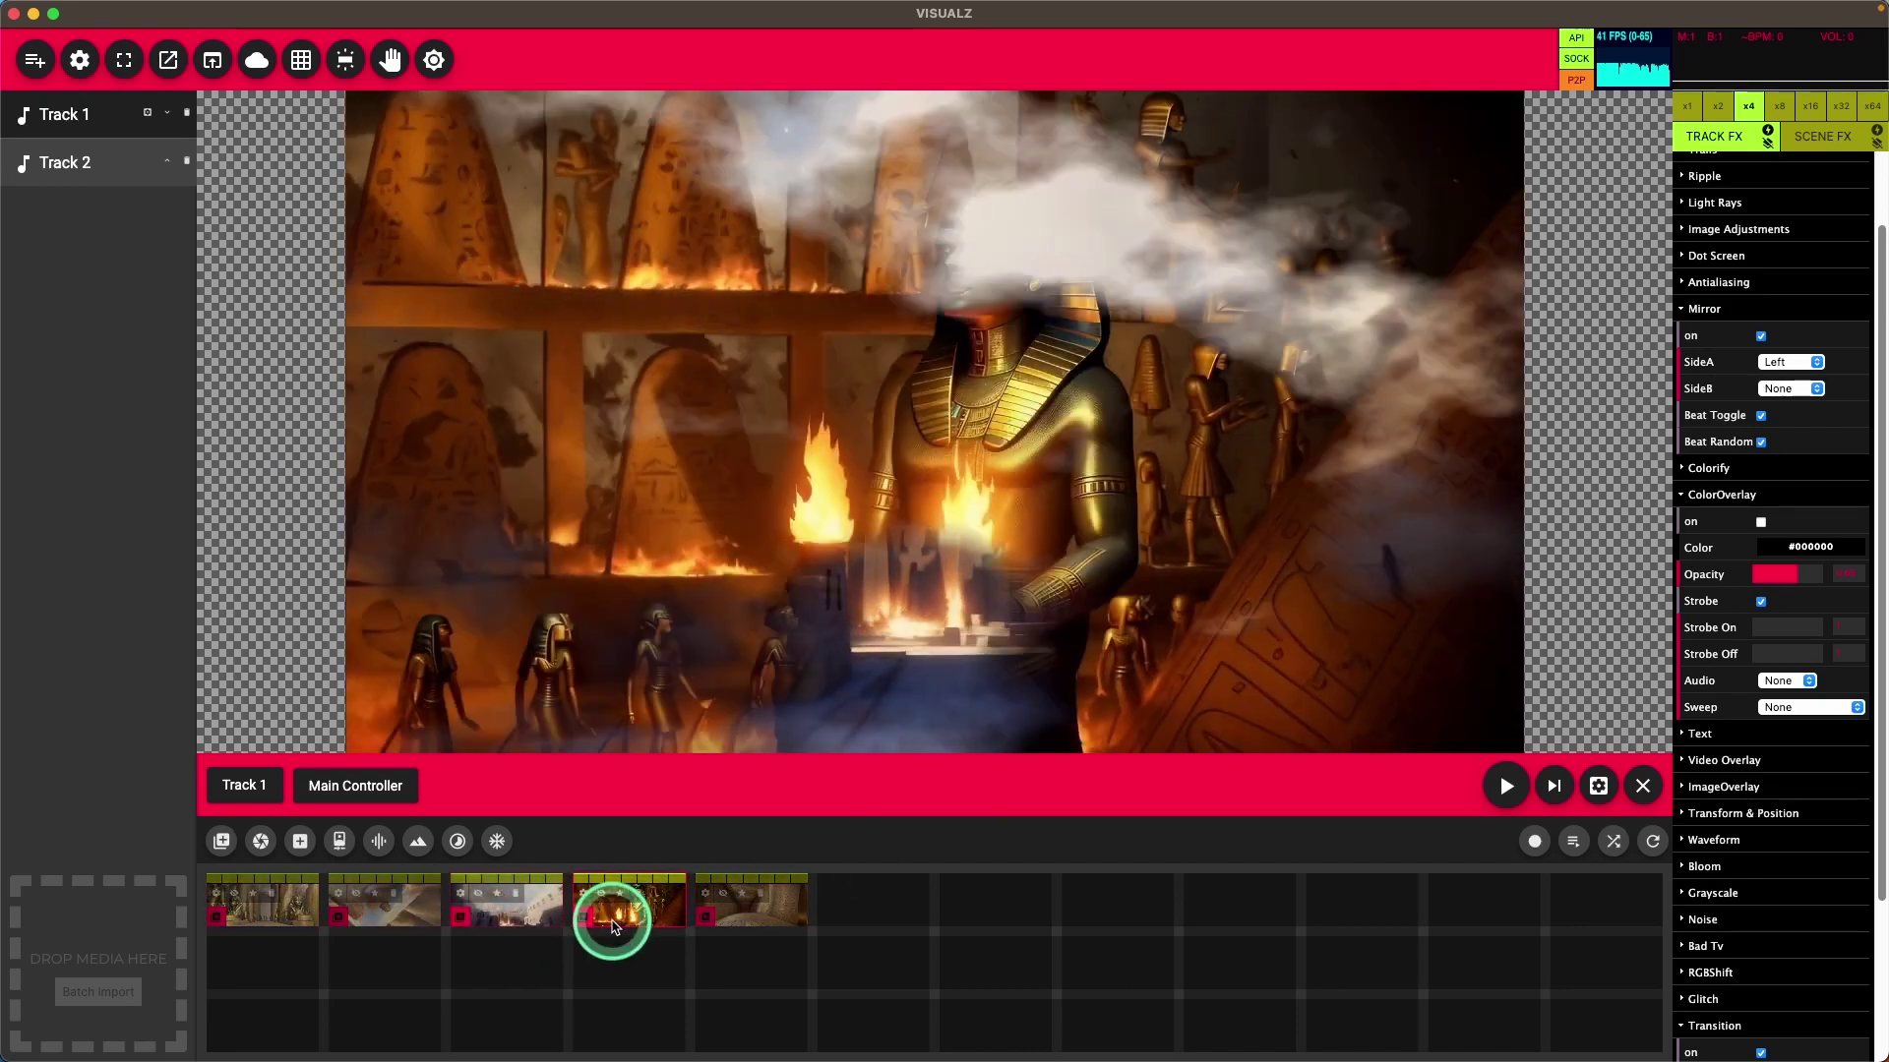
left_click(1821, 133)
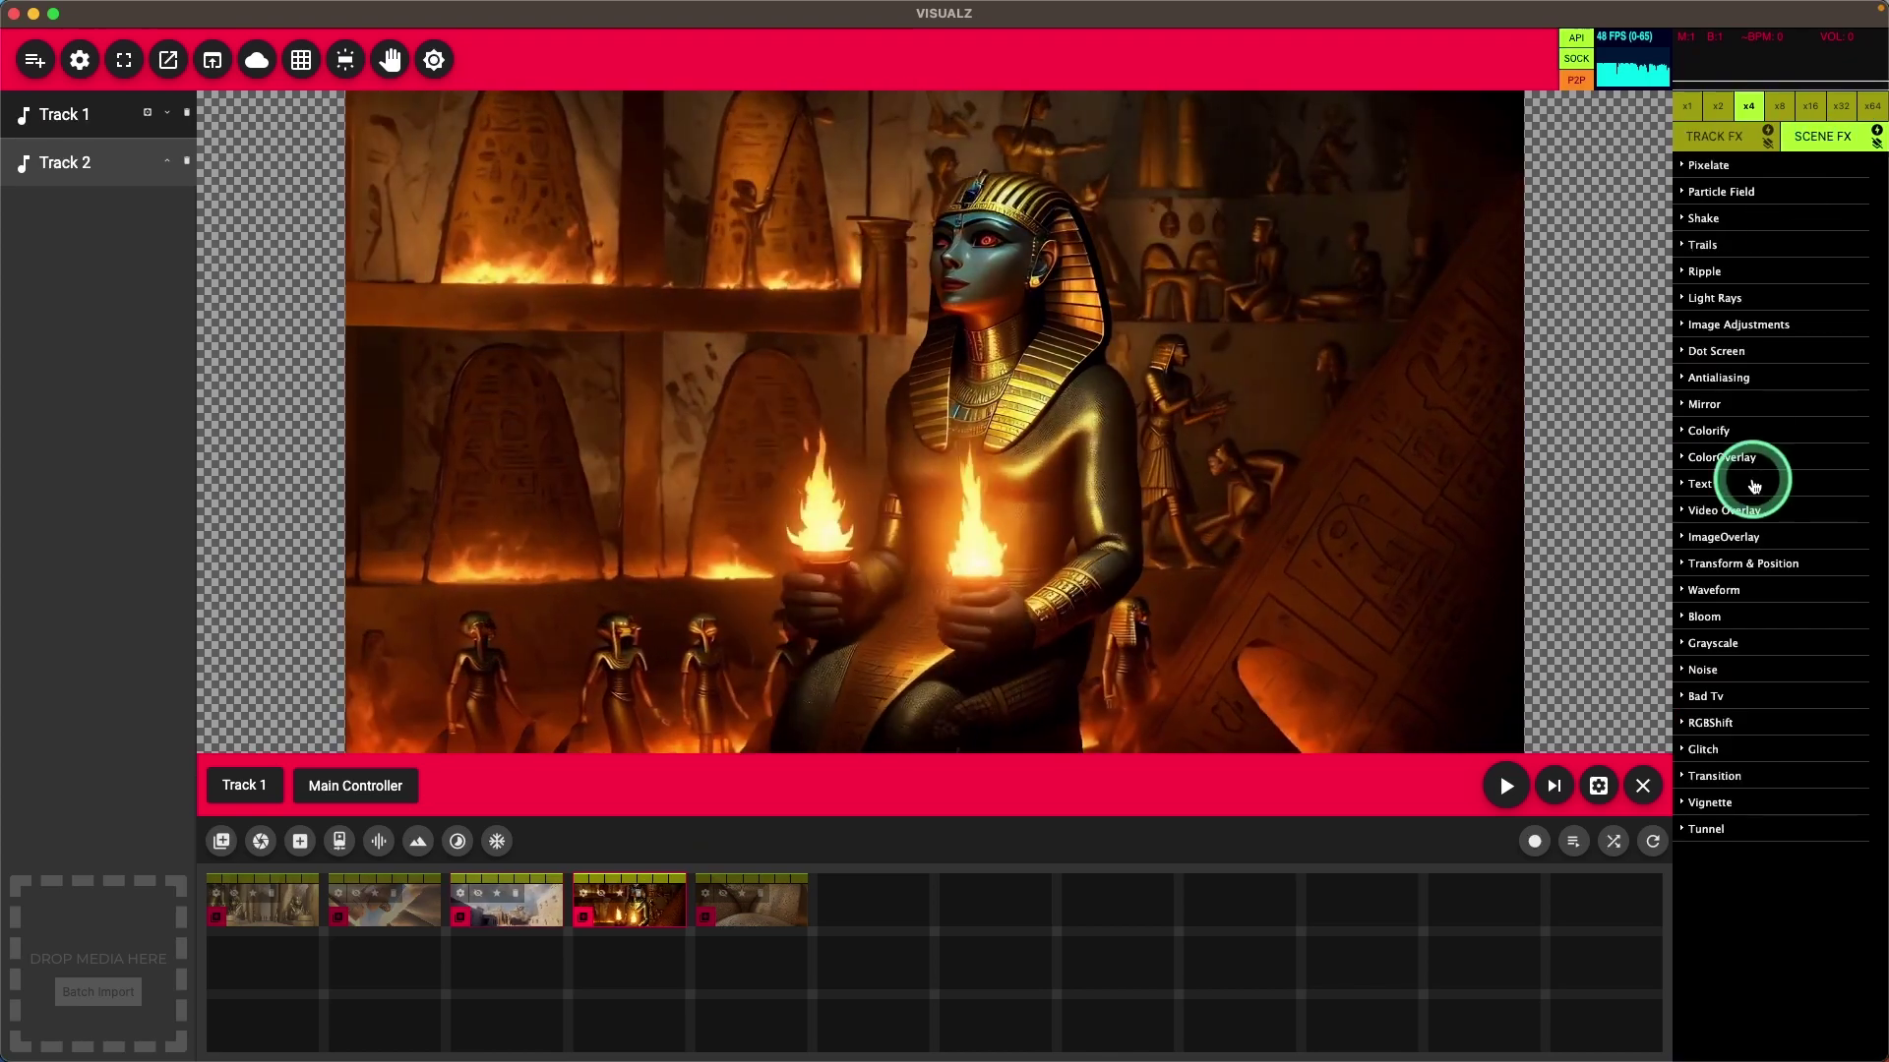
left_click(1704, 695)
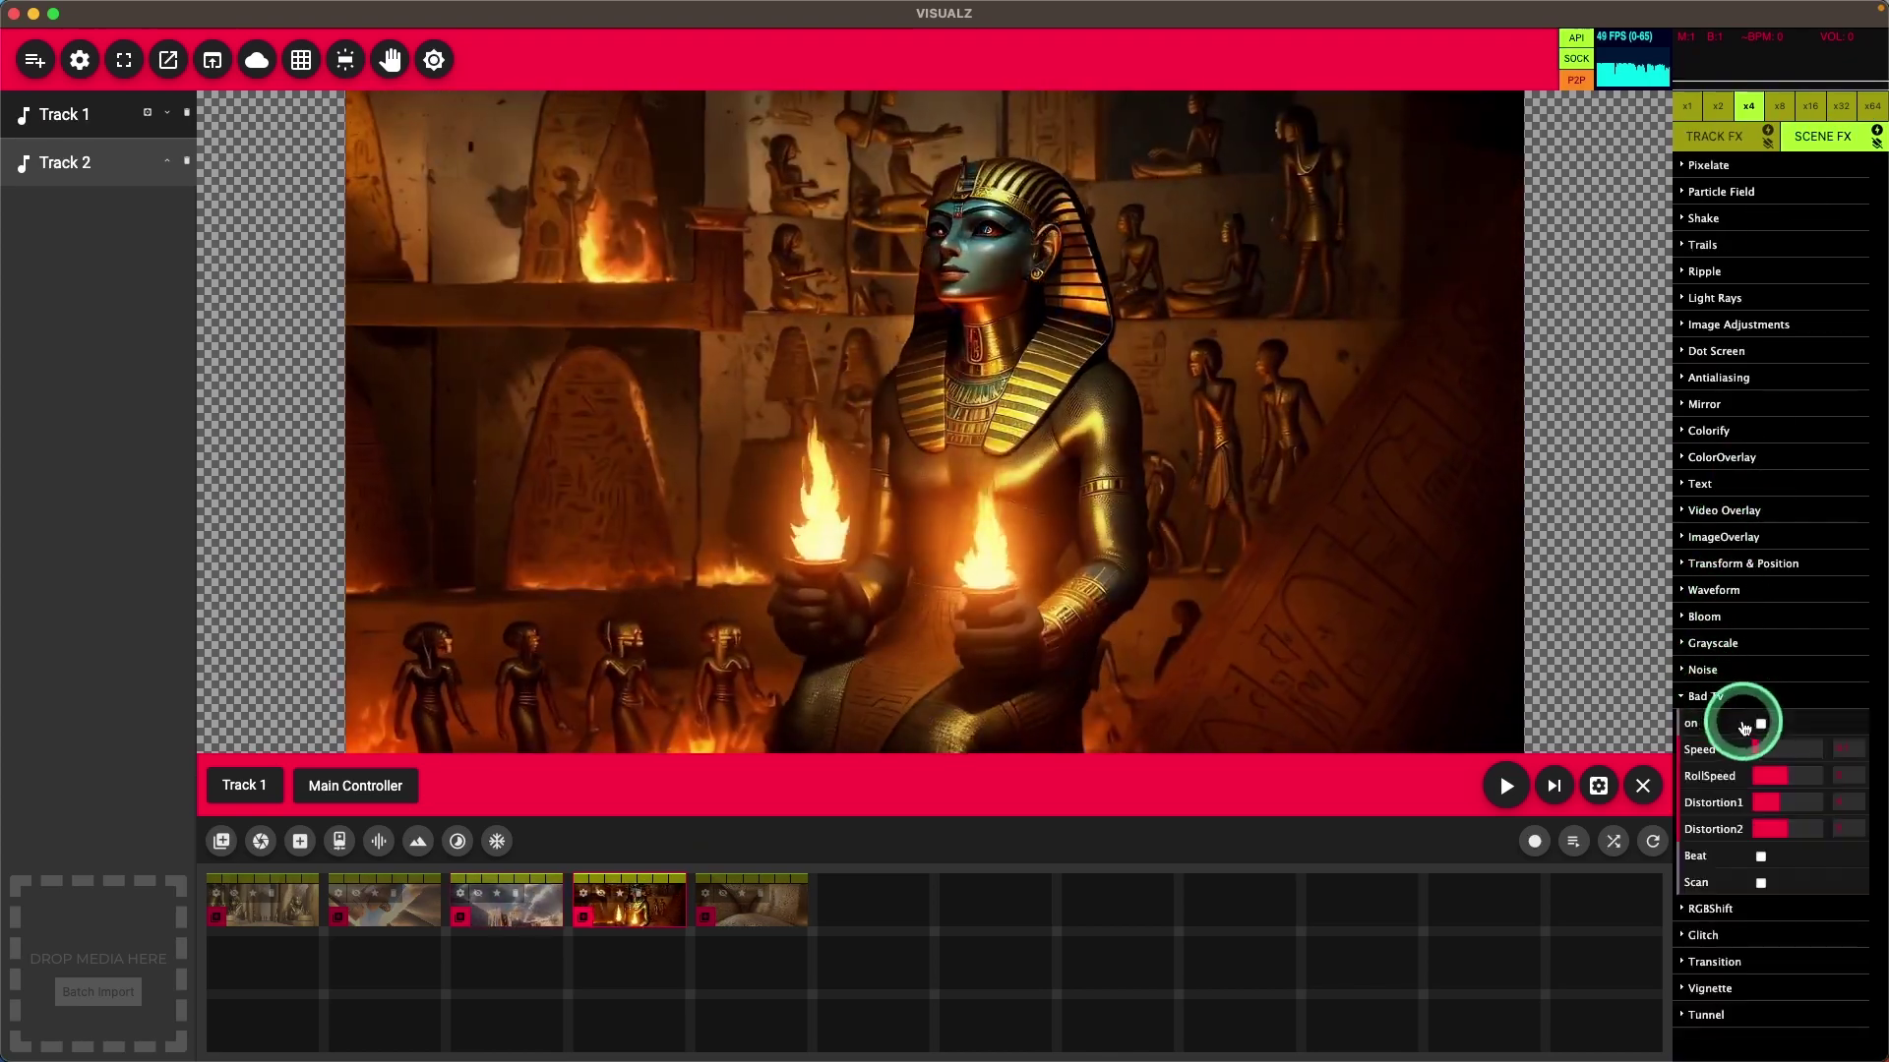
left_click(1746, 726)
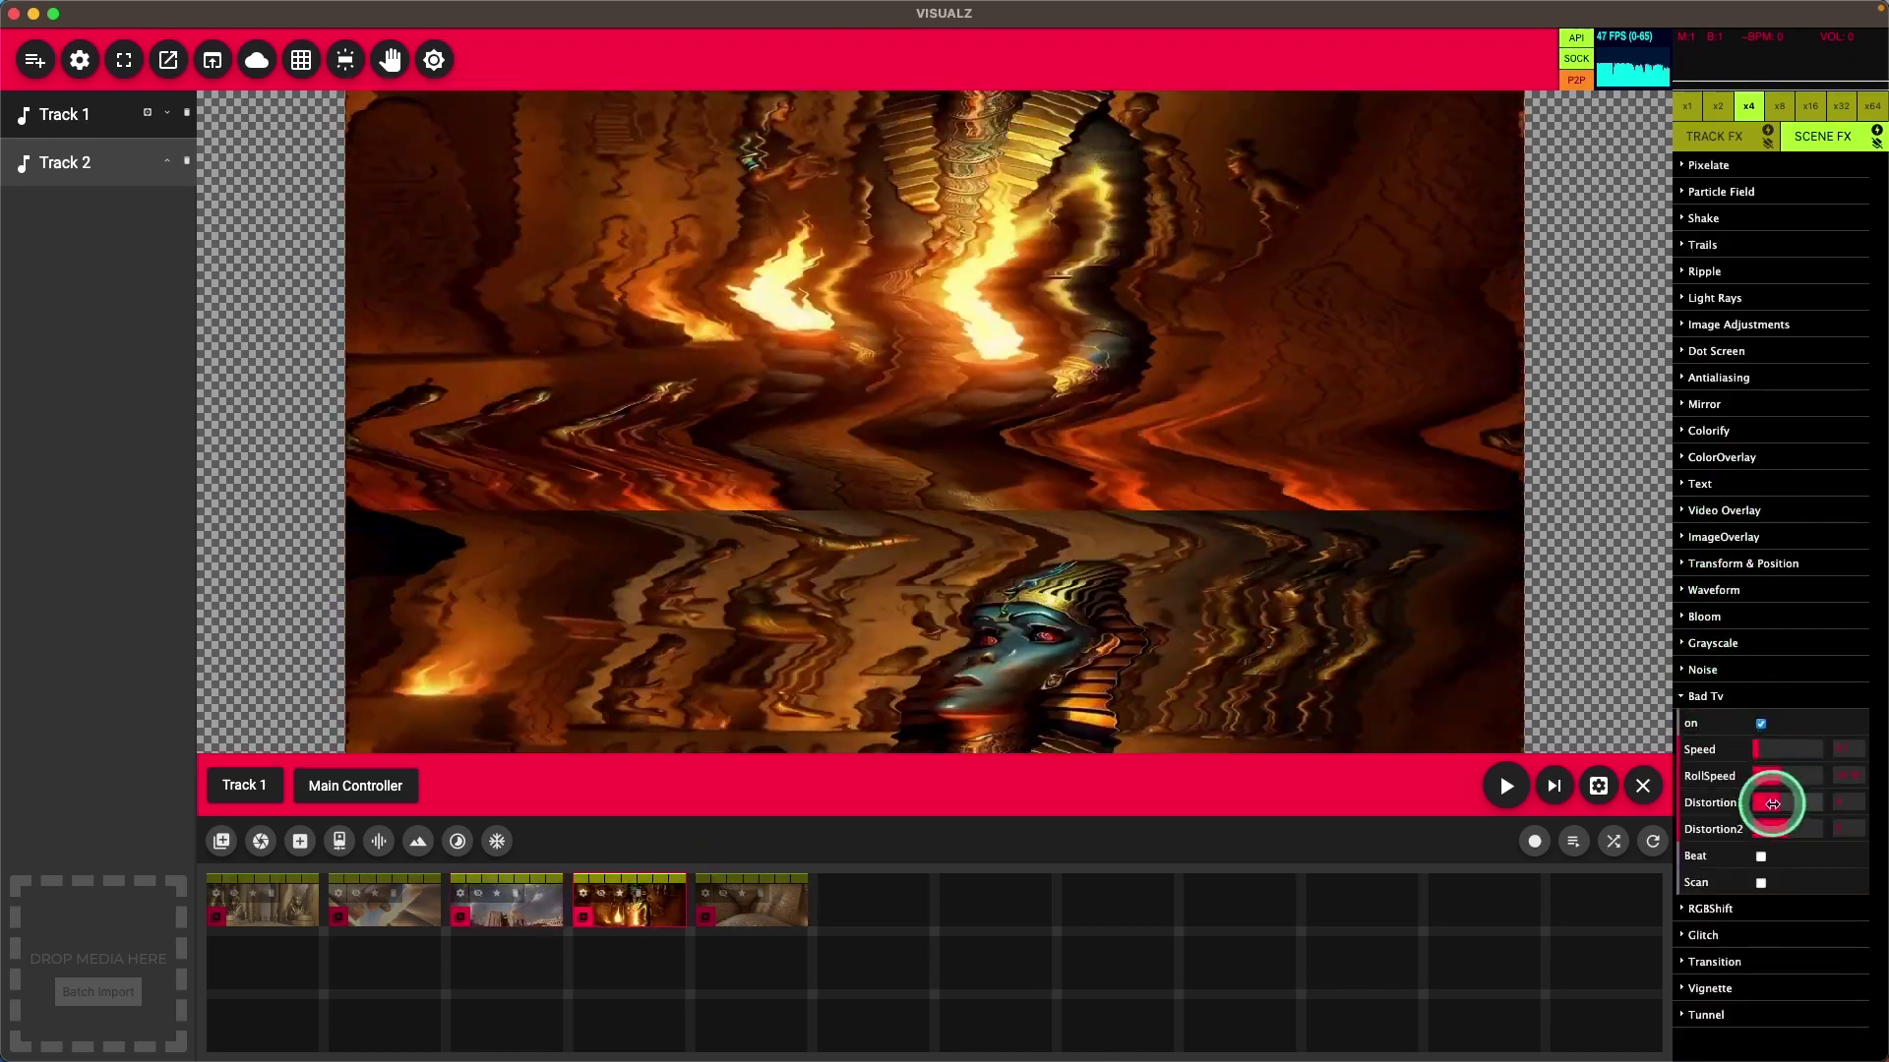
mouse_move(1770, 802)
left_mouse_down()
mouse_move(1721, 801)
mouse_move(1754, 829)
mouse_move(1686, 826)
left_mouse_up()
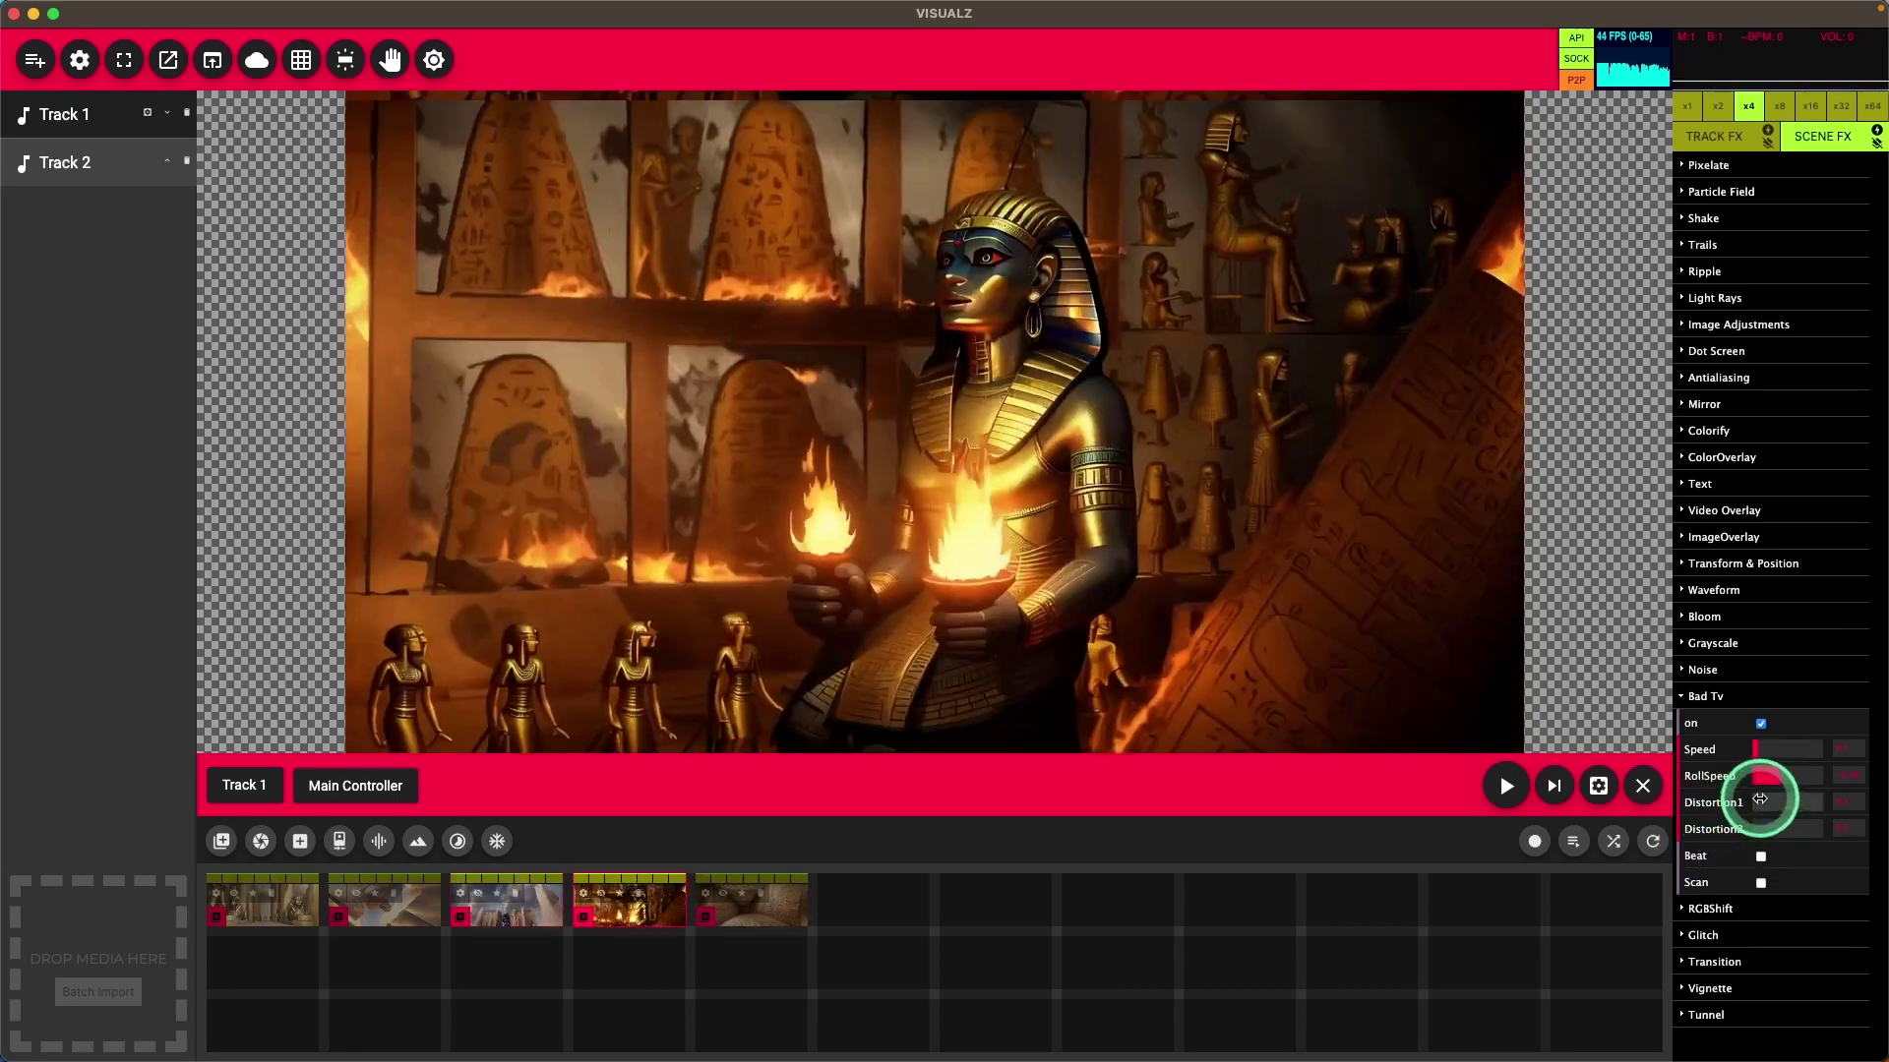
Turn on Bad Tv for the fifth clip with both distortions lowered to zero.
left_click(763, 917)
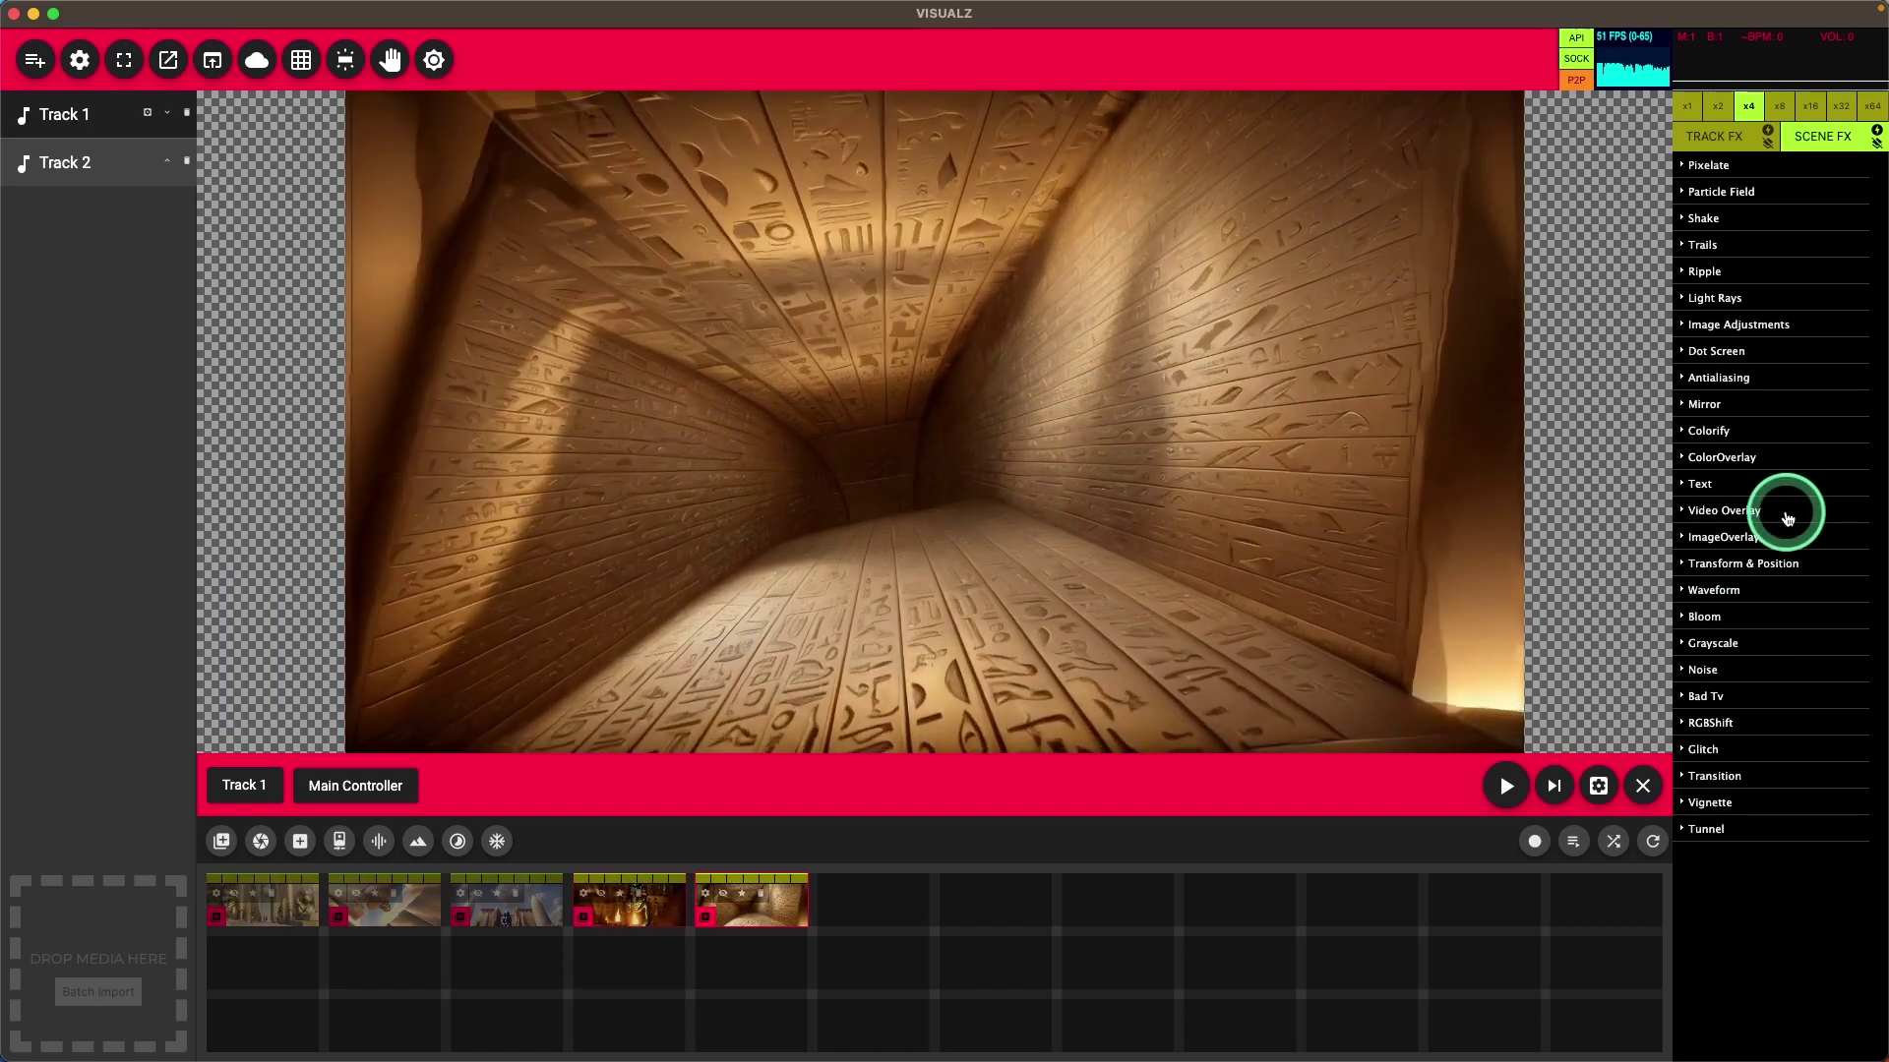
left_click(1714, 696)
left_click(1724, 721)
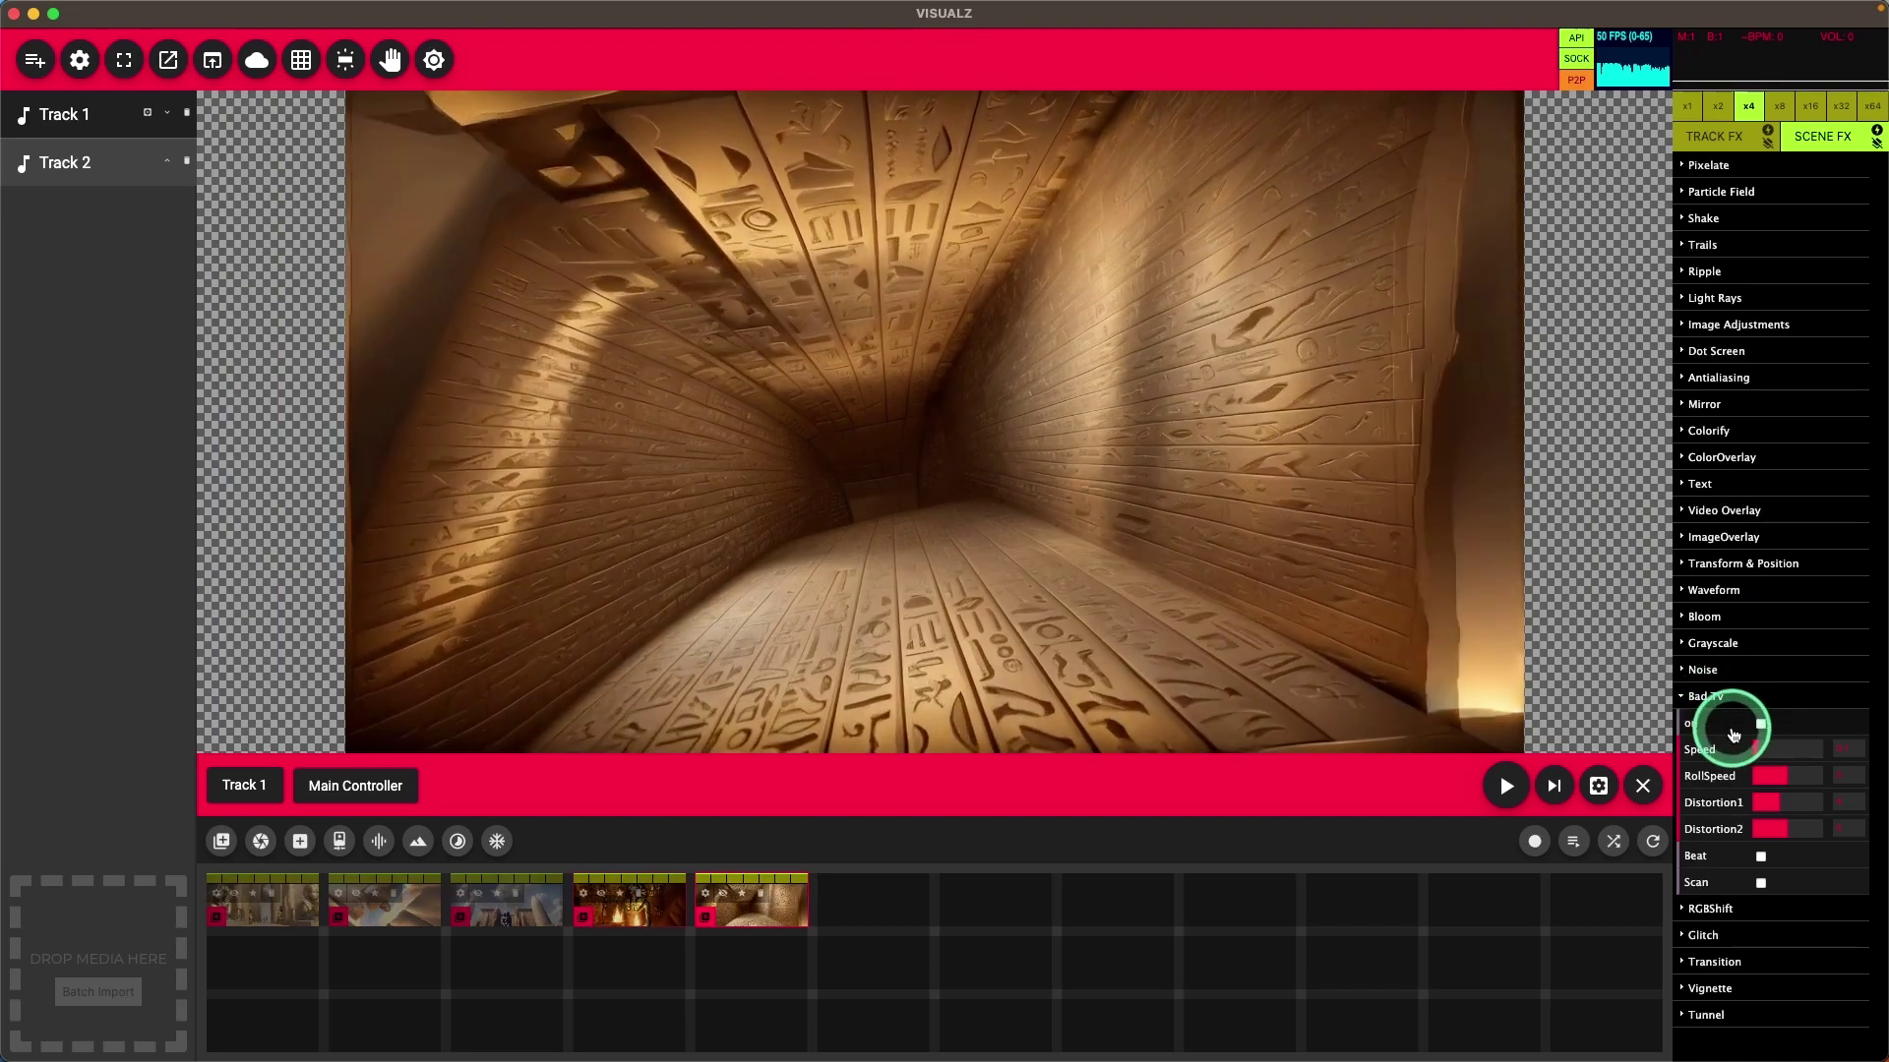
left_click_drag(1766, 803, 1795, 776)
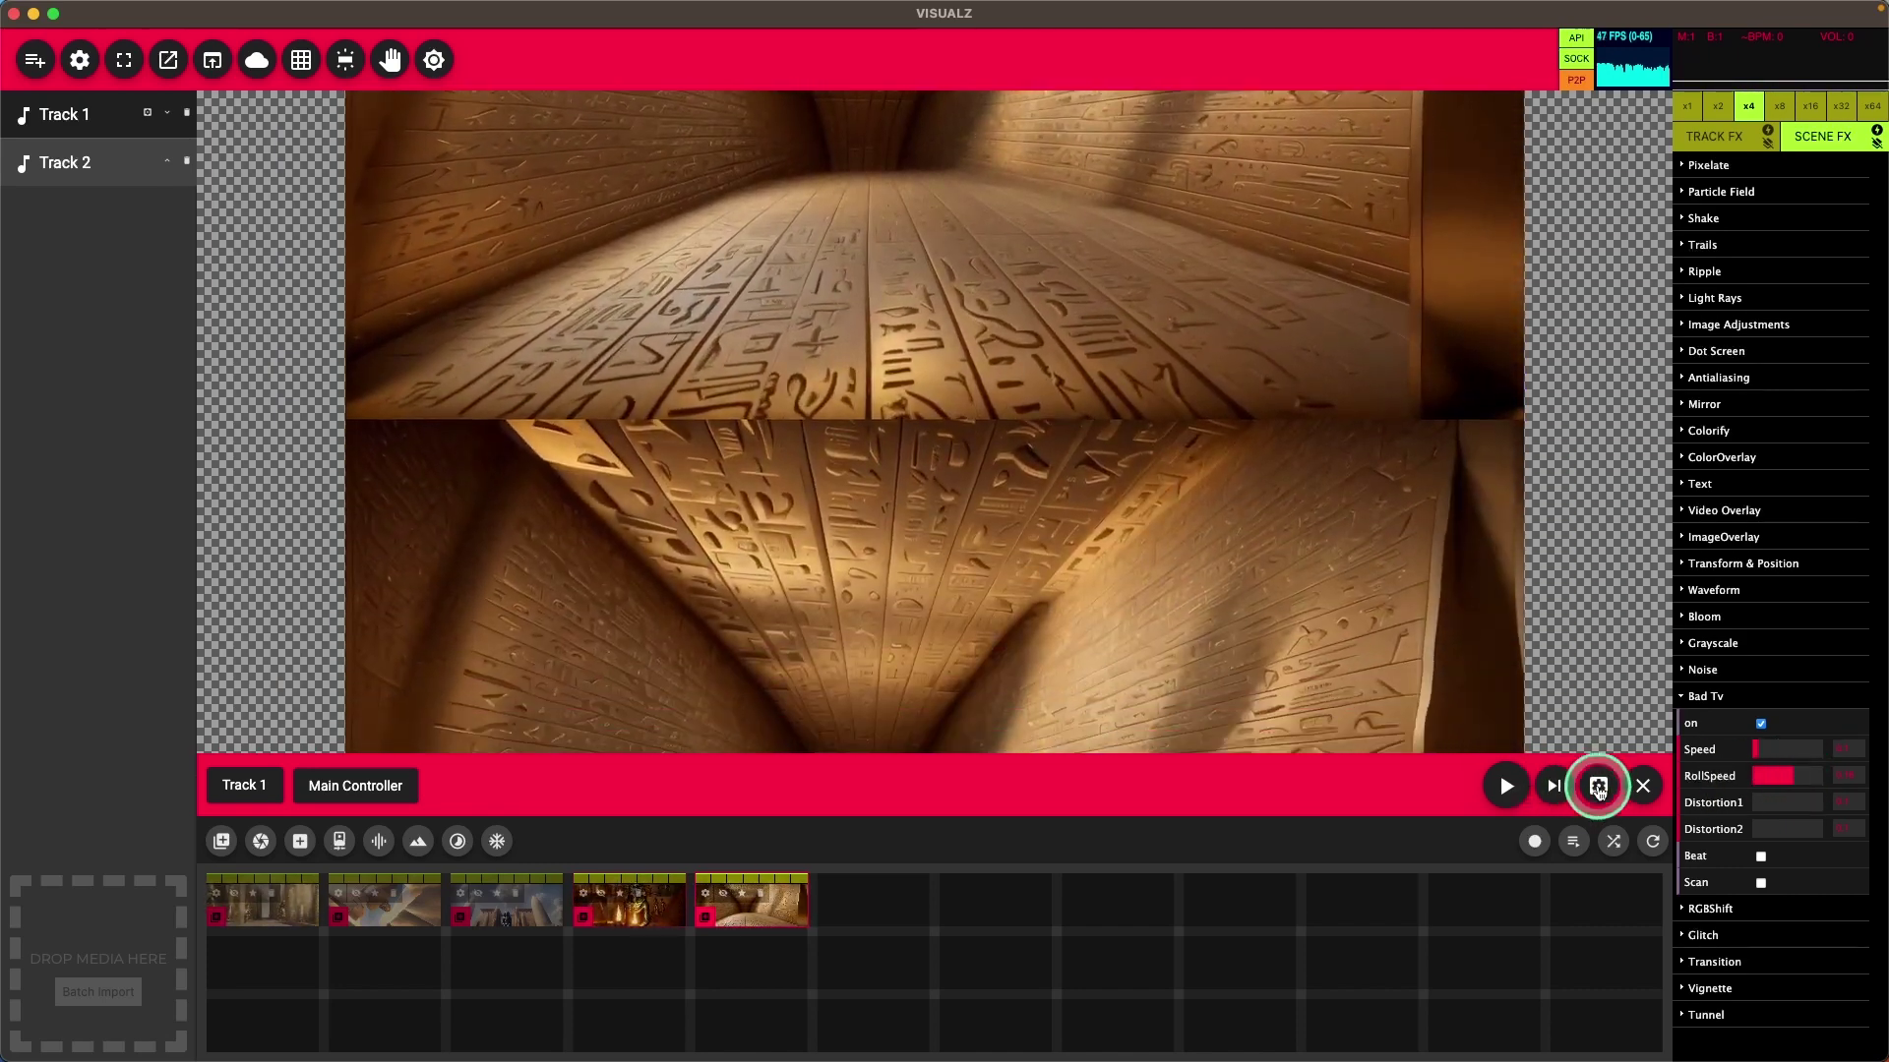
Attach Video by djloversclub.m4a from Downloads as Track 1's audio file.
left_click(1598, 787)
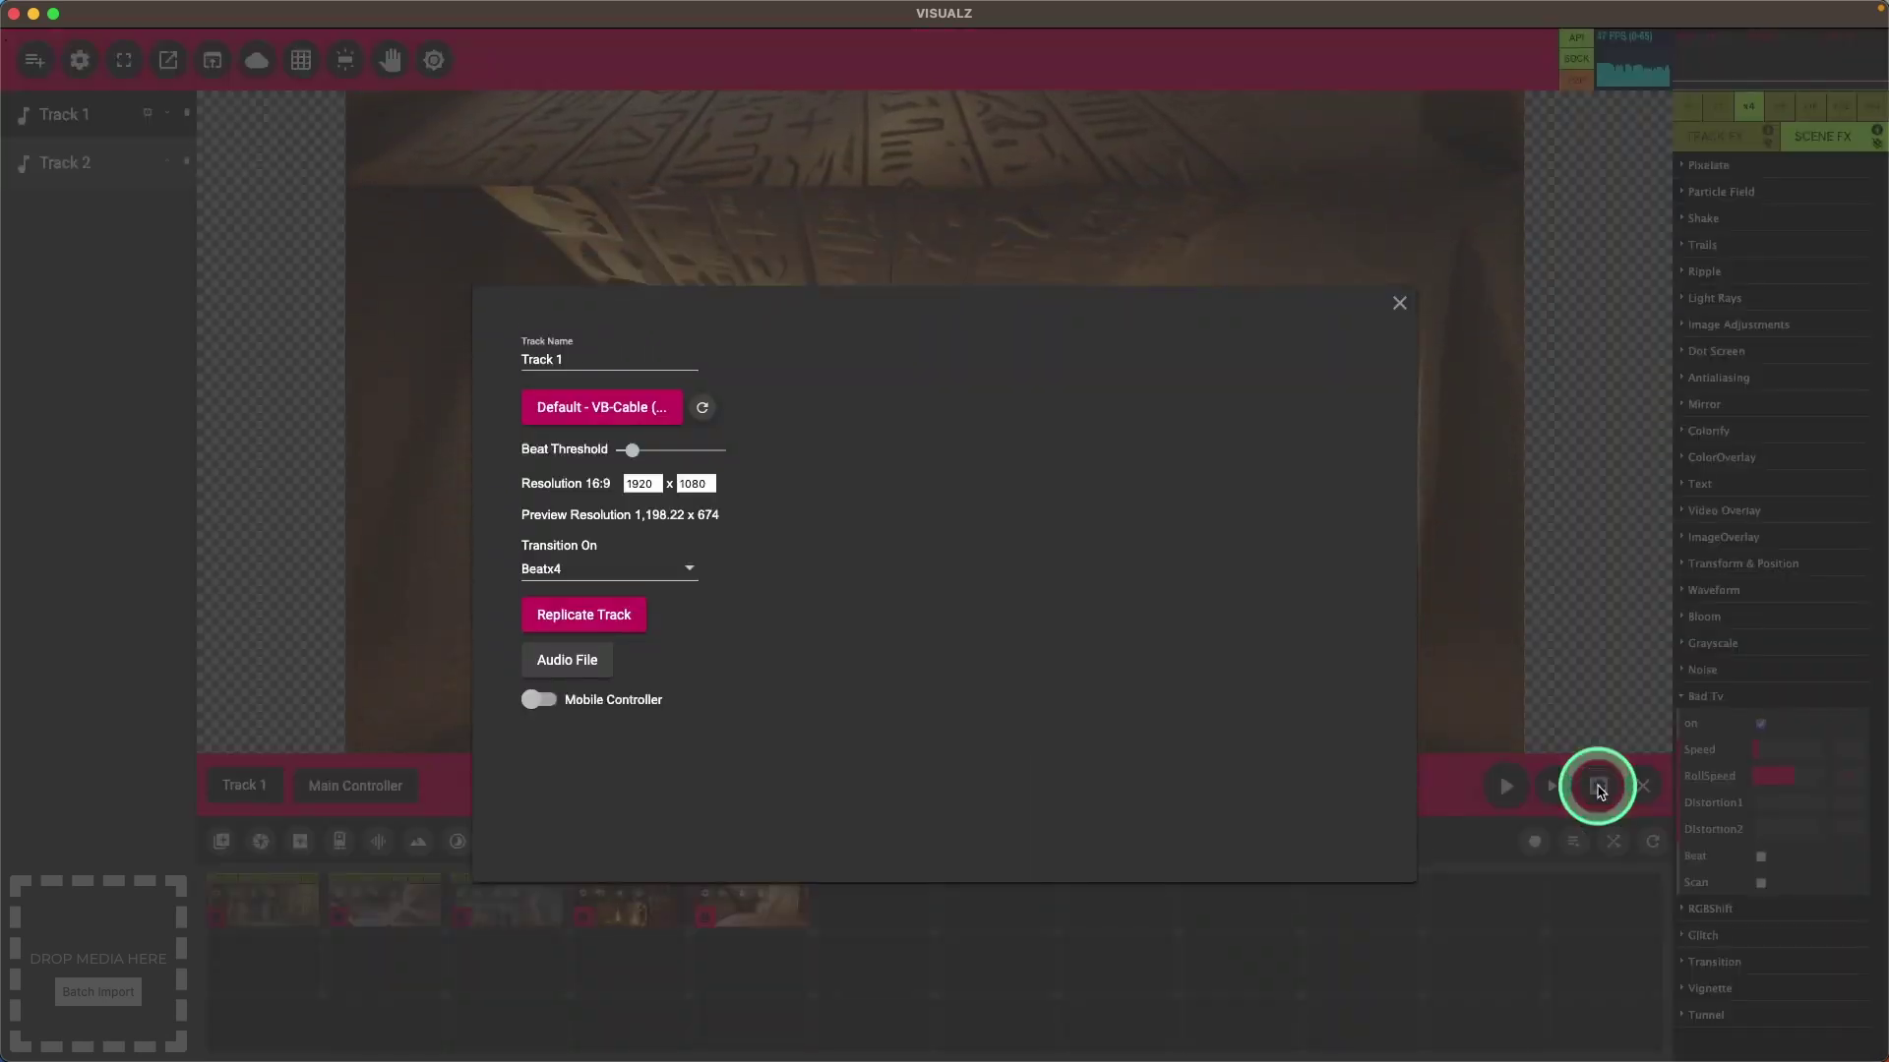
left_click(568, 660)
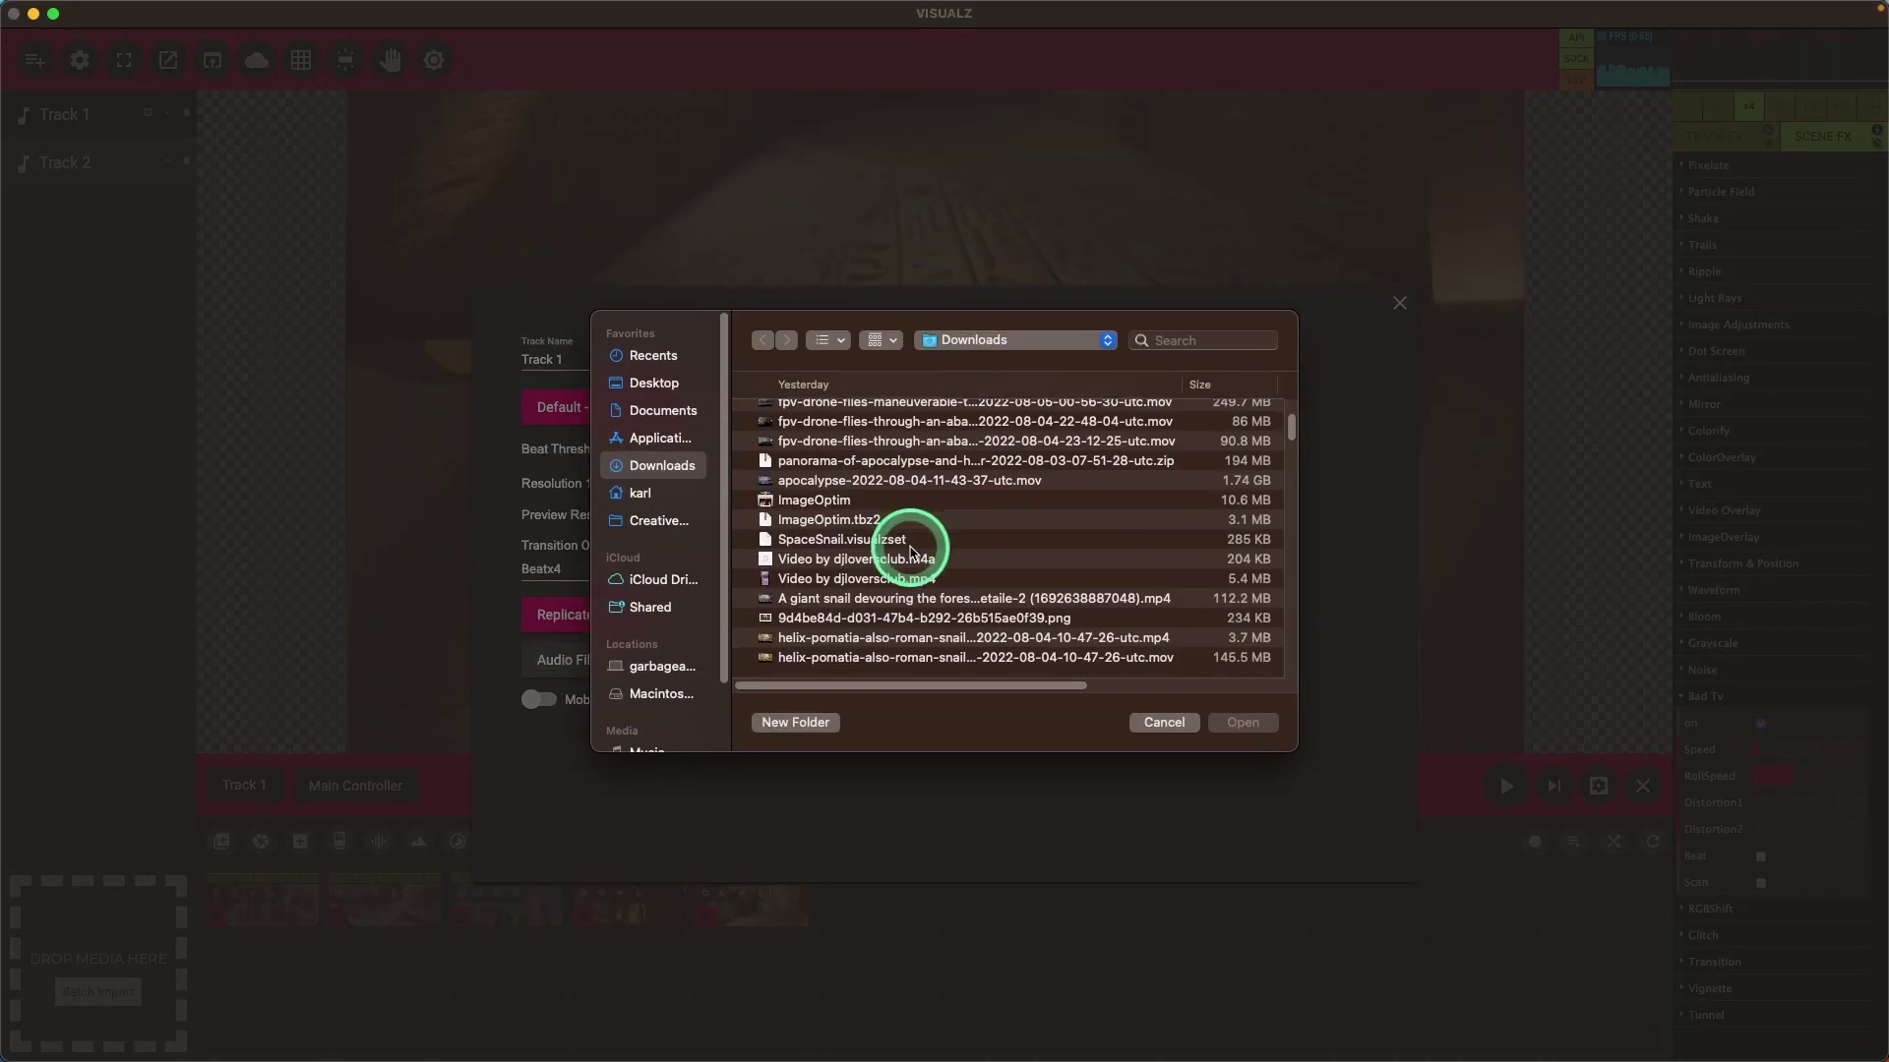
double_click(893, 561)
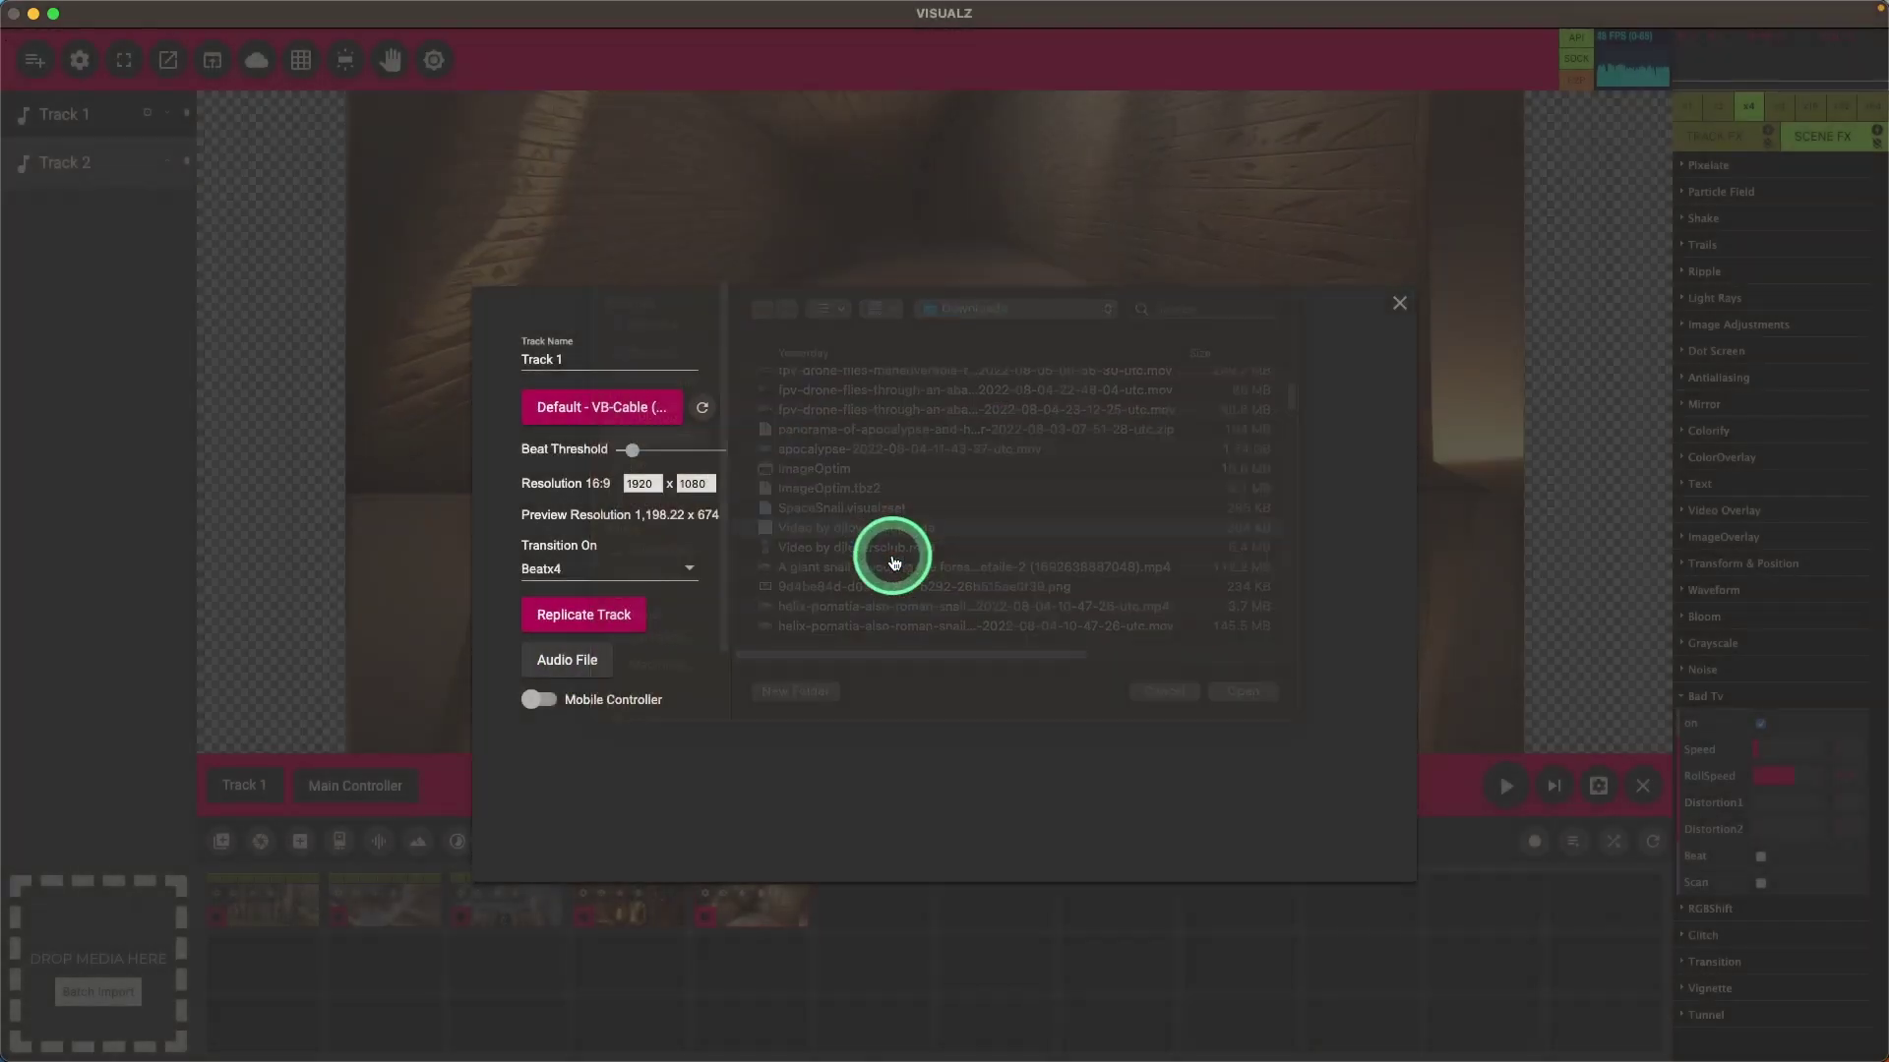
left_click(262, 561)
Start the music so the effected clips cycle with it, then restart playback.
left_click(623, 845)
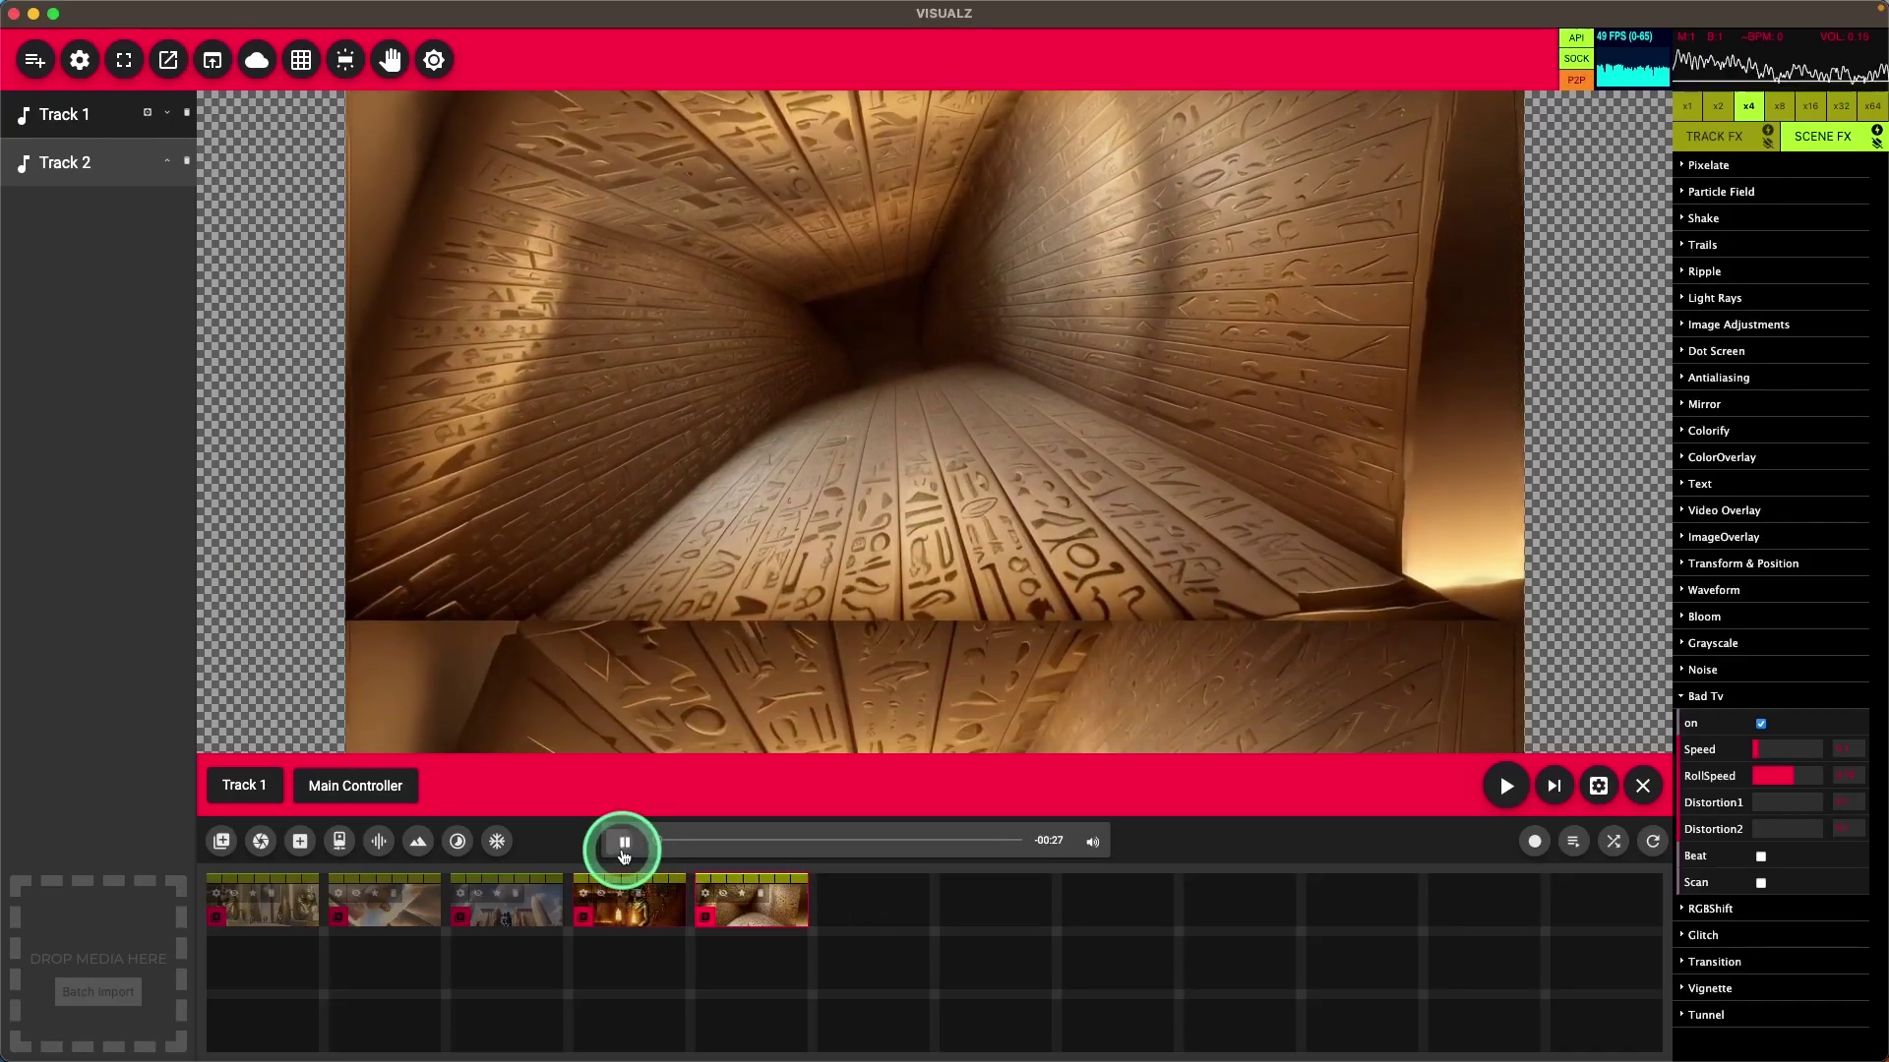
left_click(1498, 792)
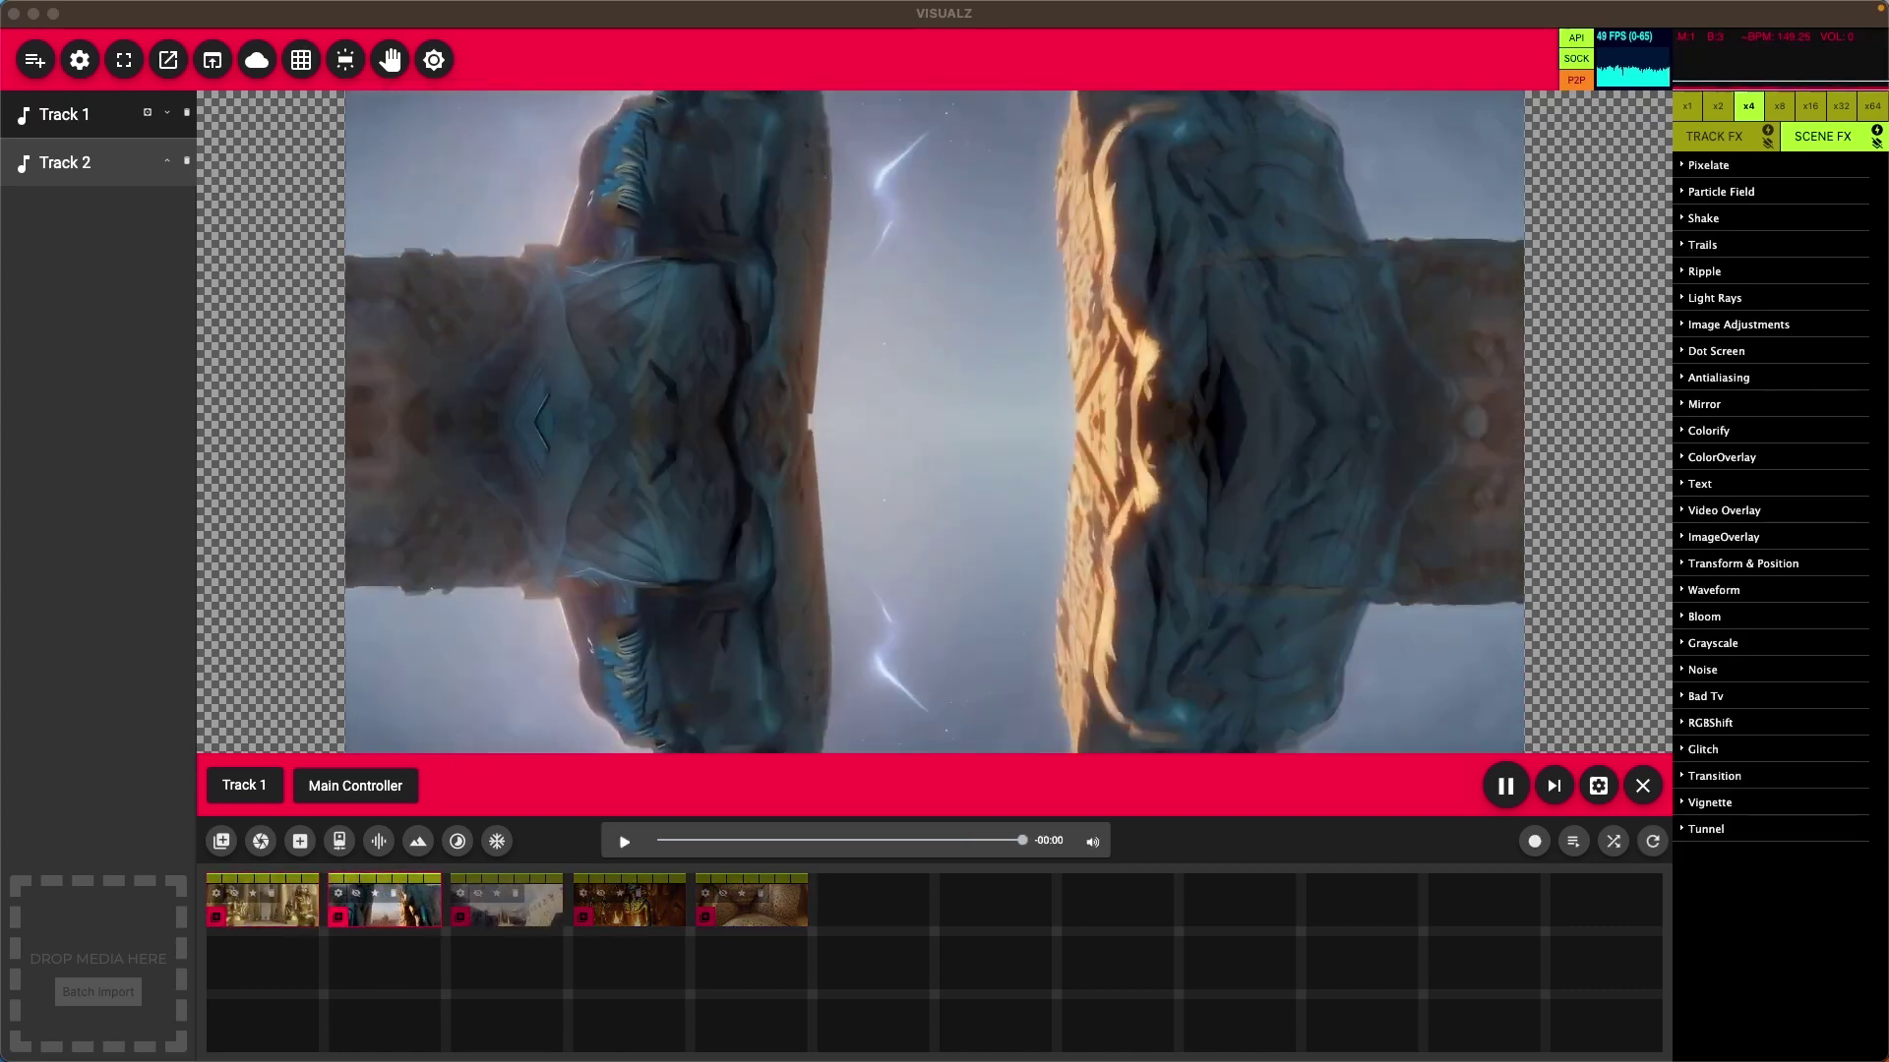
left_click(625, 842)
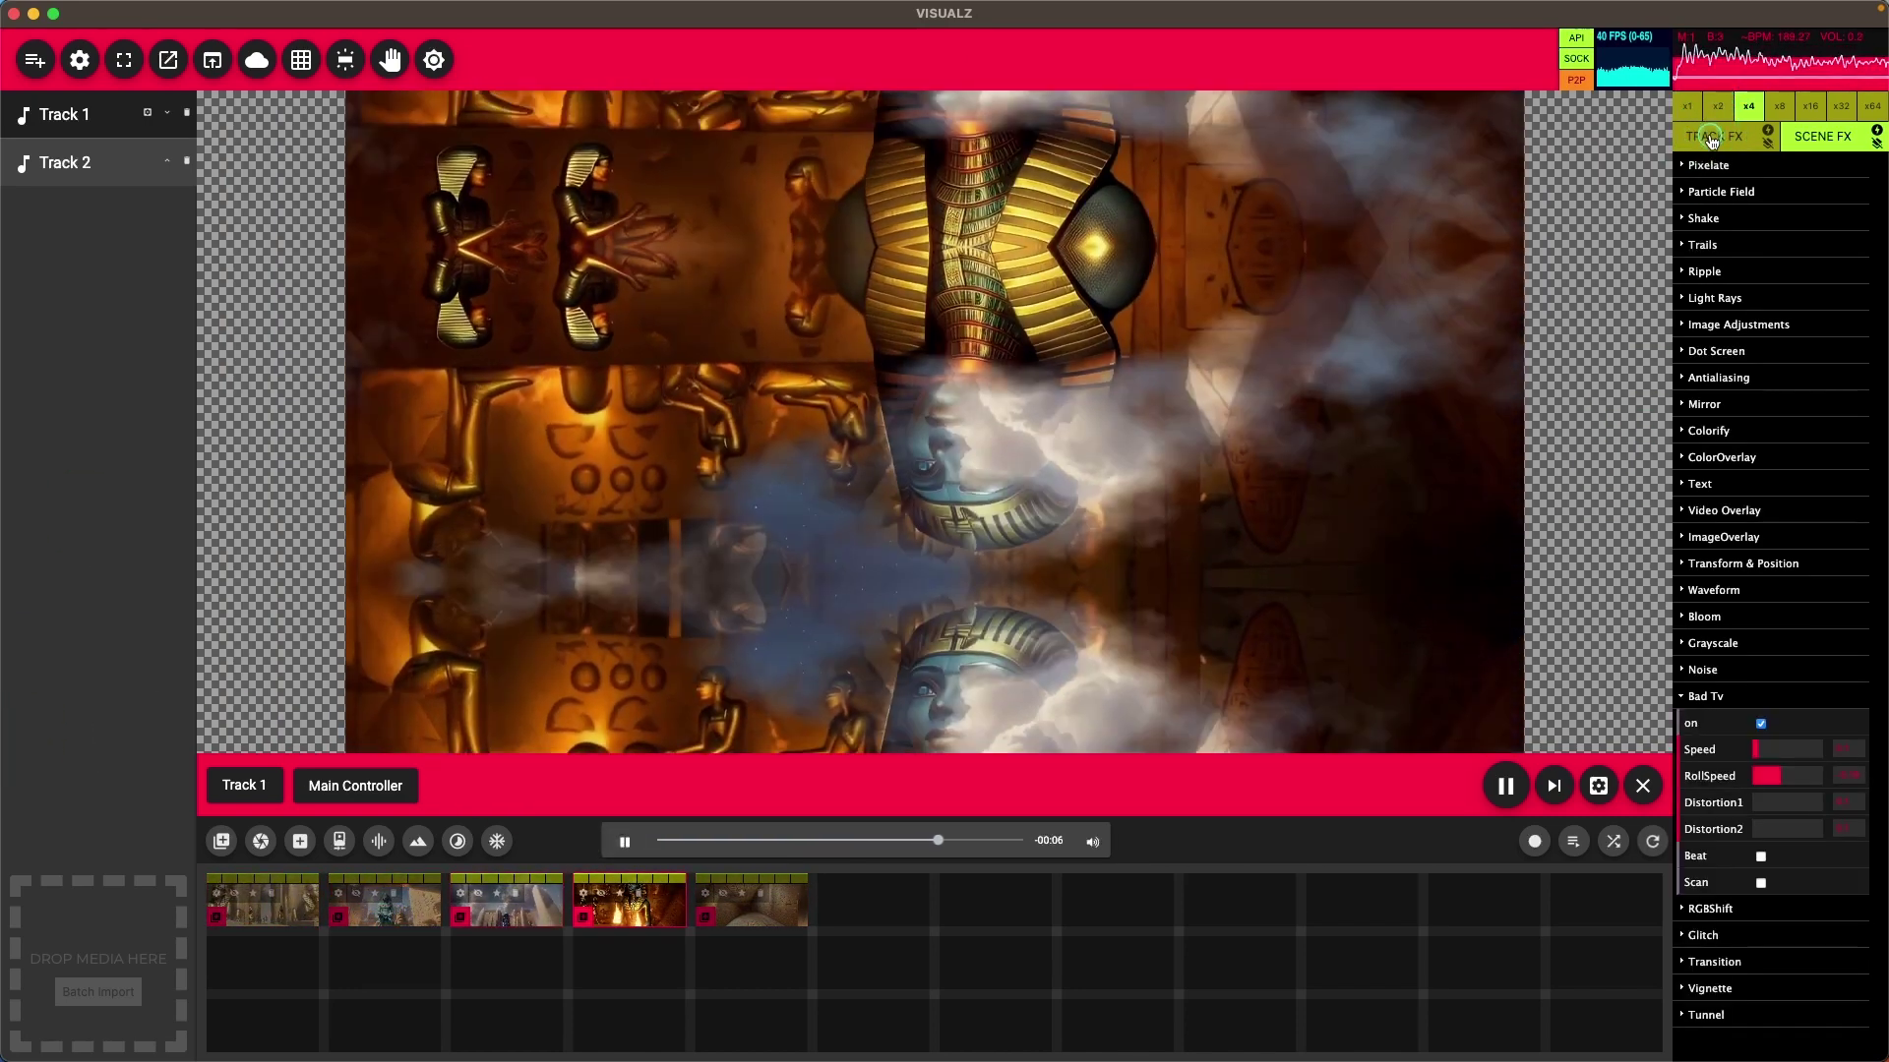
Enable the black strobing ColorOverlay in the track-wide effects while the music plays.
left_click(1708, 138)
left_click(1760, 522)
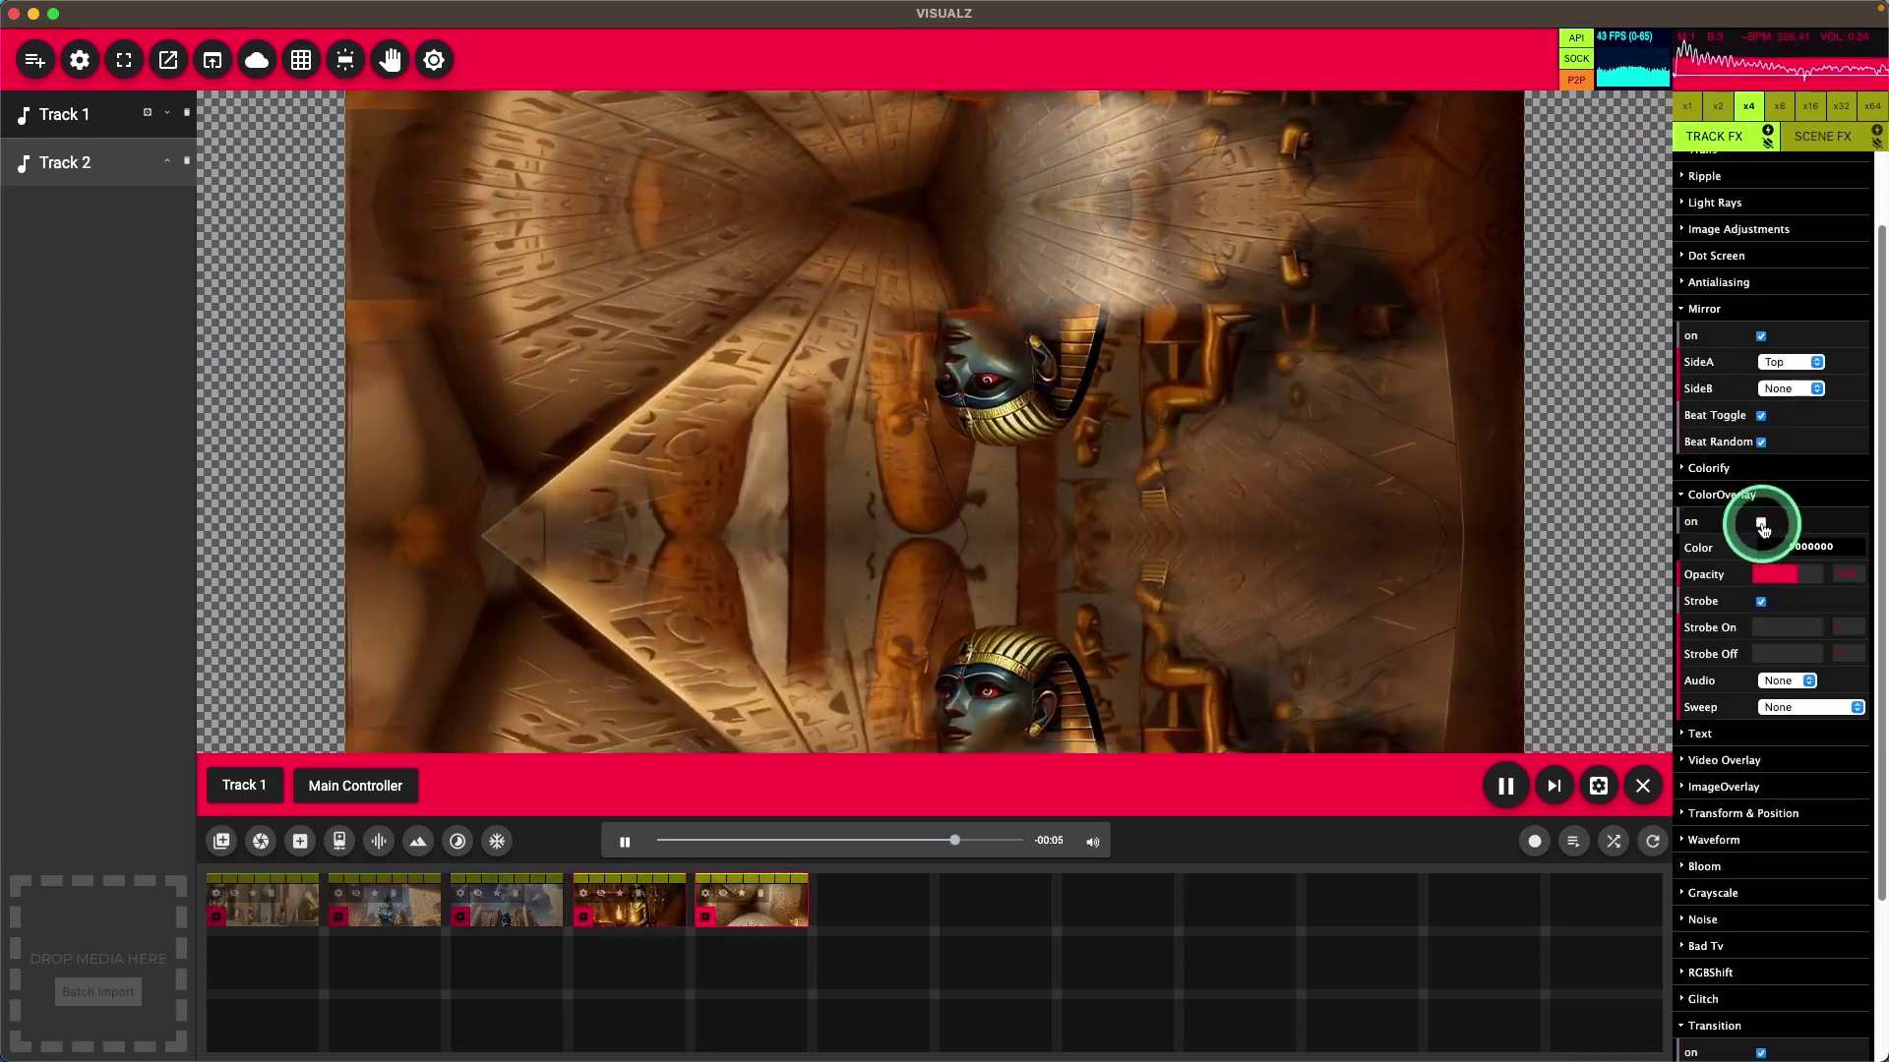